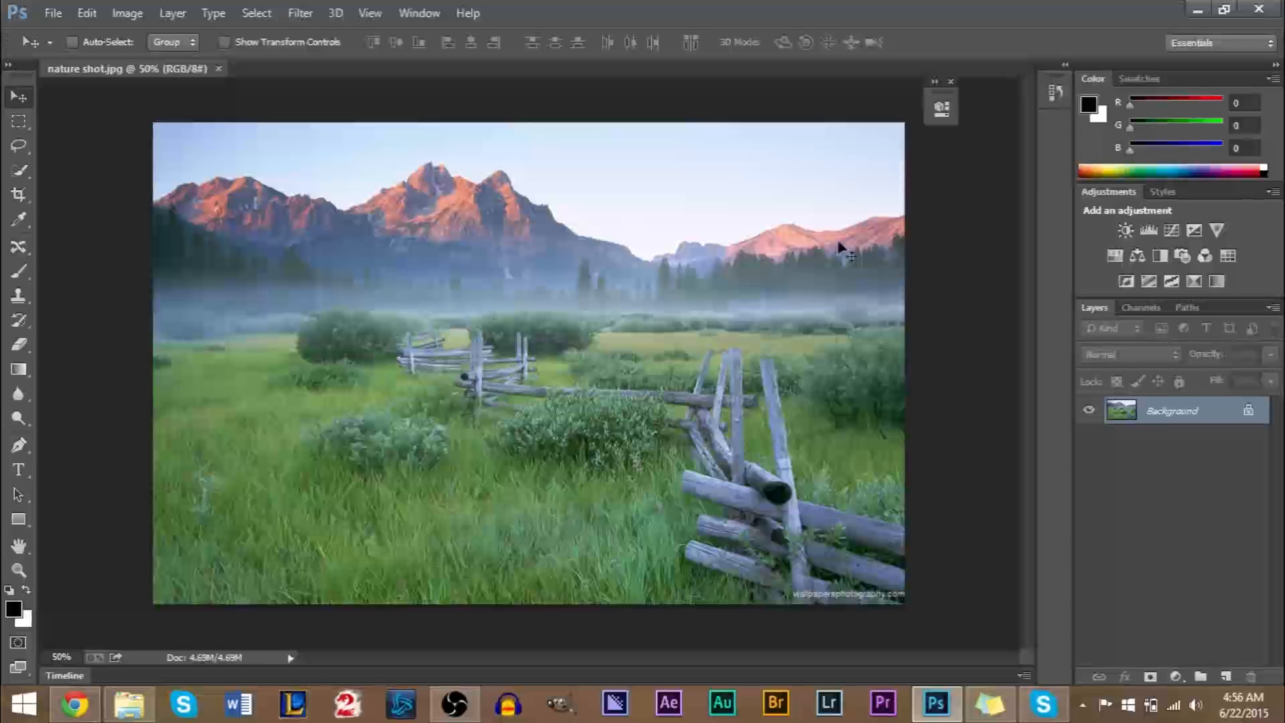
Apply a Lens Correction vignette to the photo with an amount of -53 and a midpoint of +42.
left_click(950, 81)
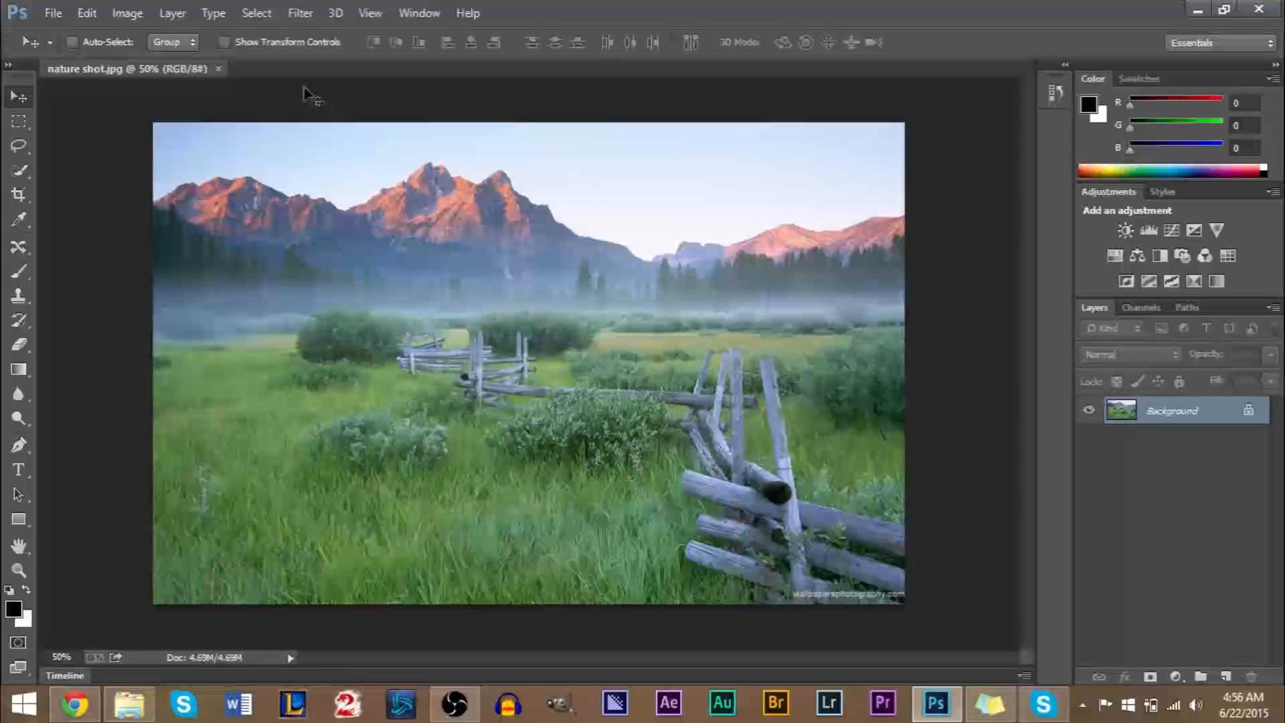
left_click(299, 15)
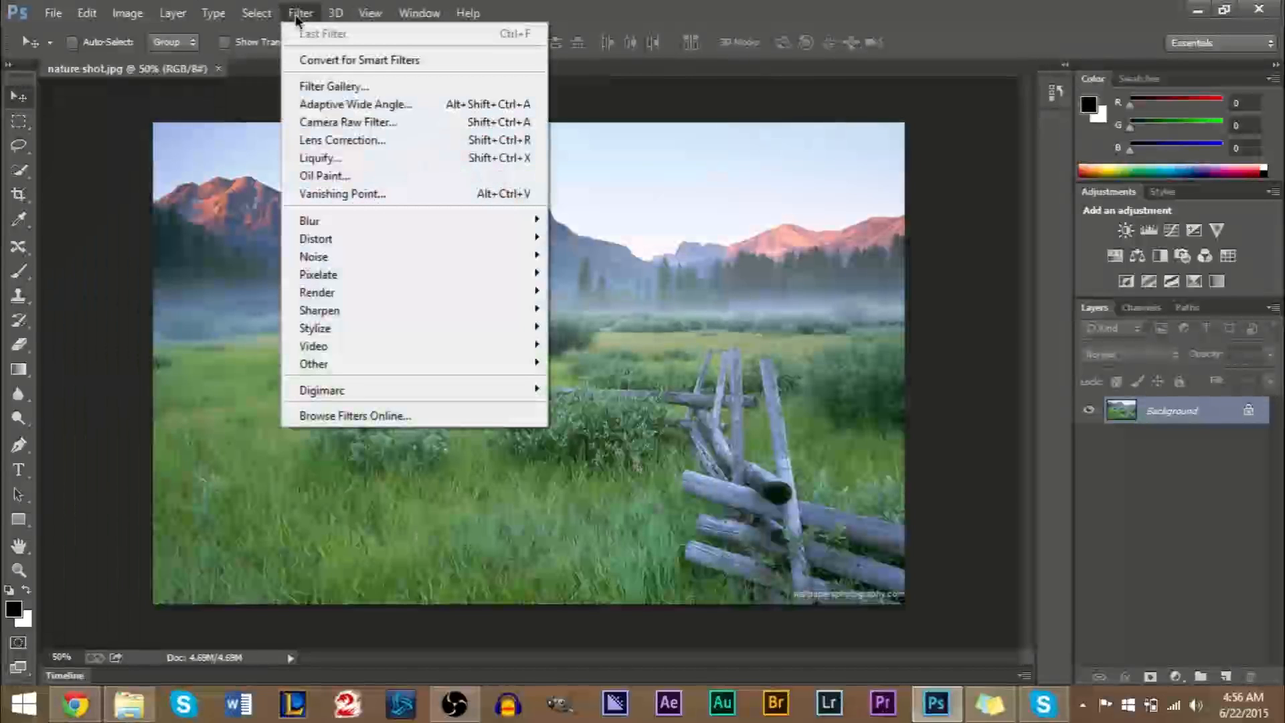
left_click(355, 136)
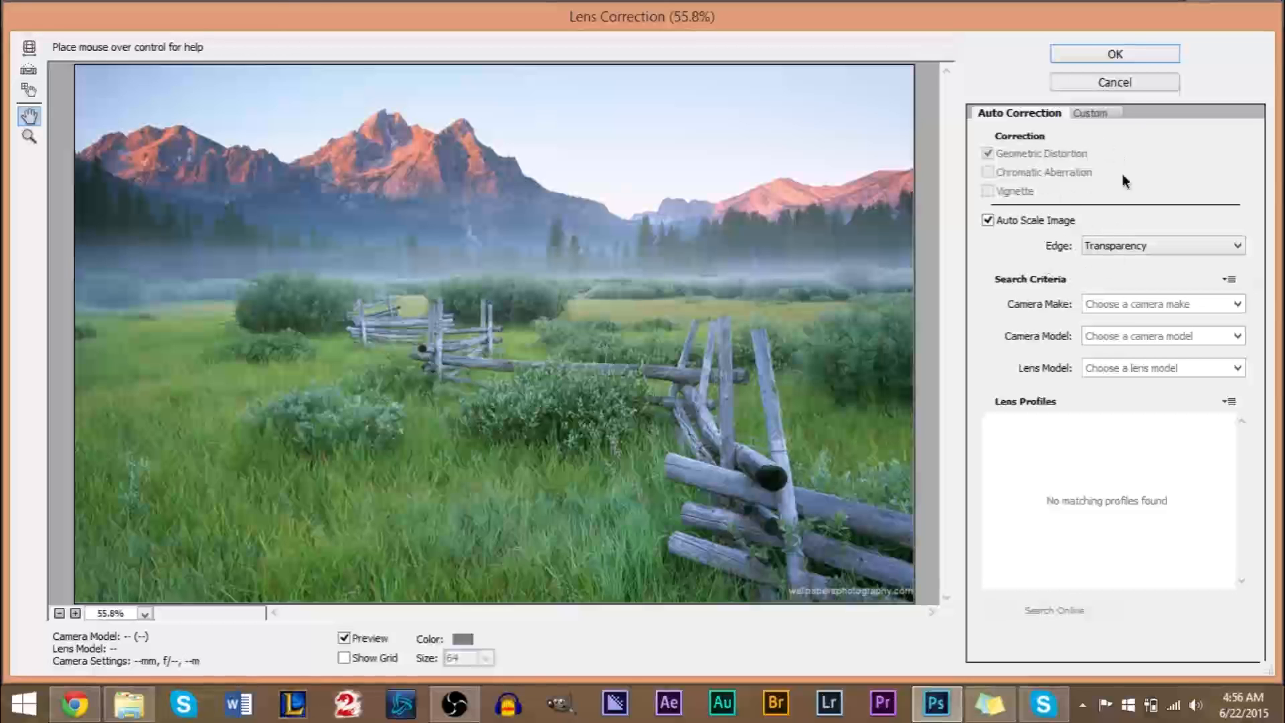
left_click(1091, 113)
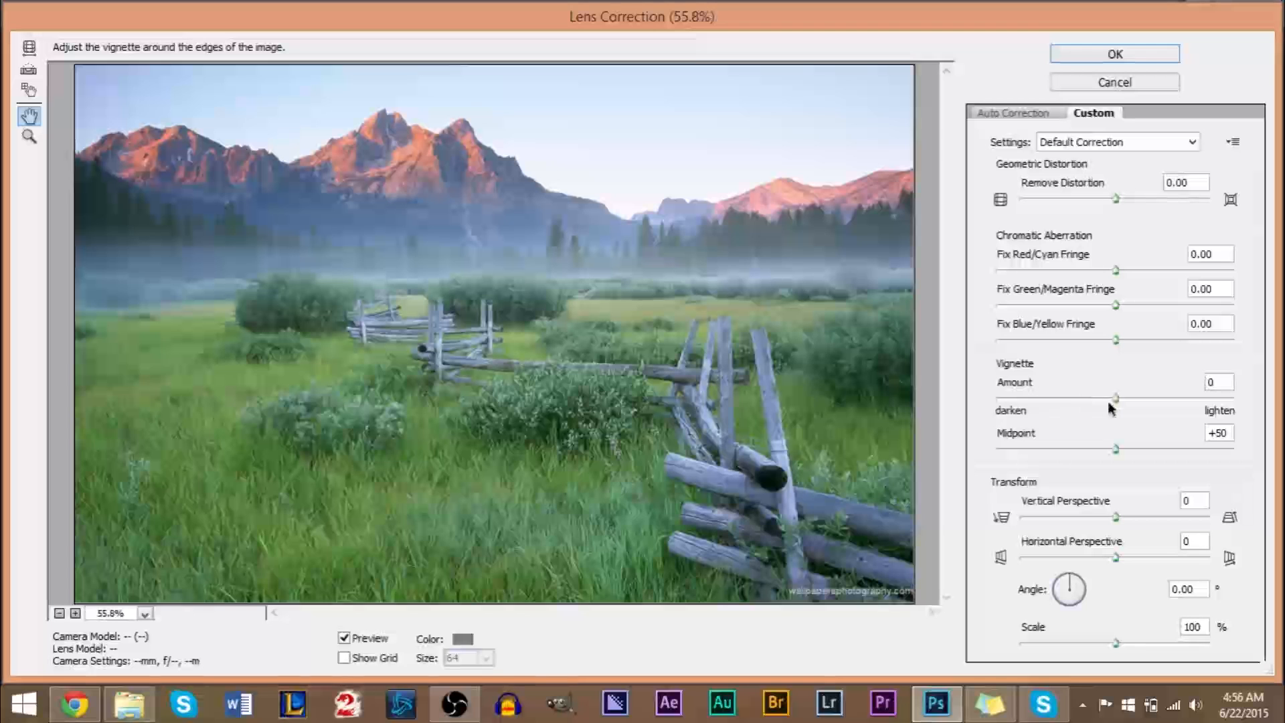
left_click_drag(1117, 397, 1191, 396)
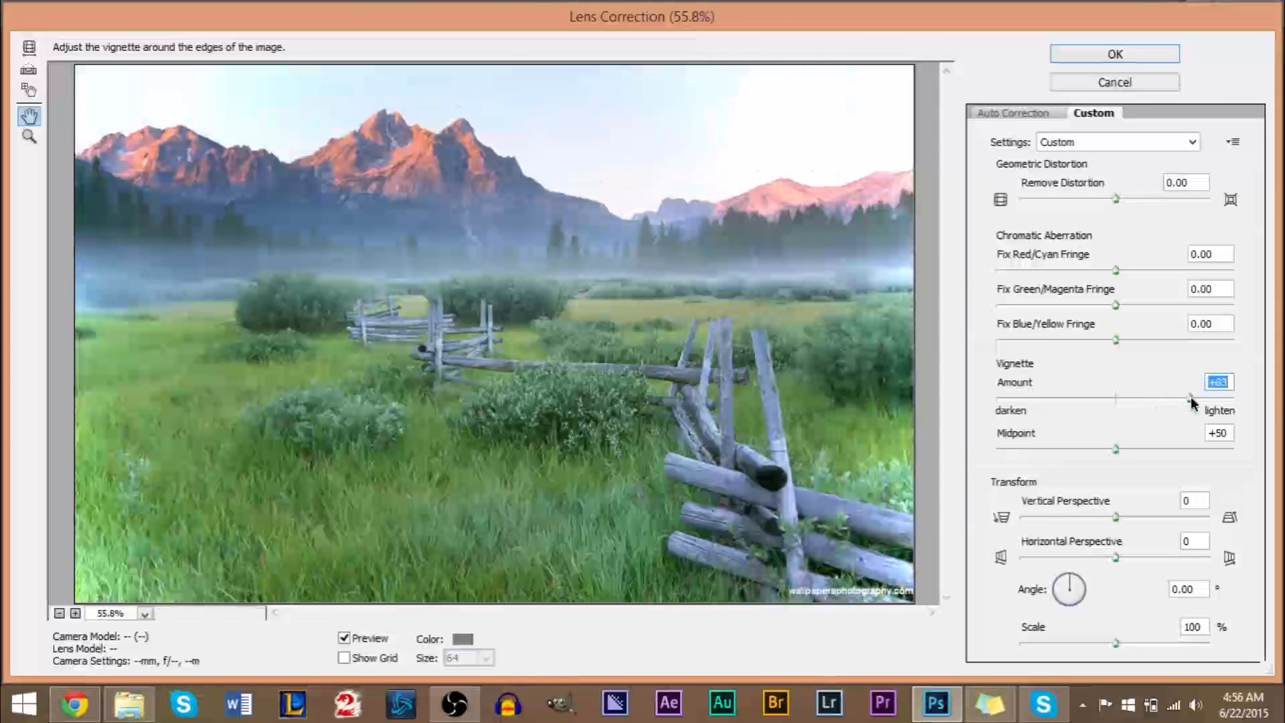
left_click_drag(1191, 396, 1059, 402)
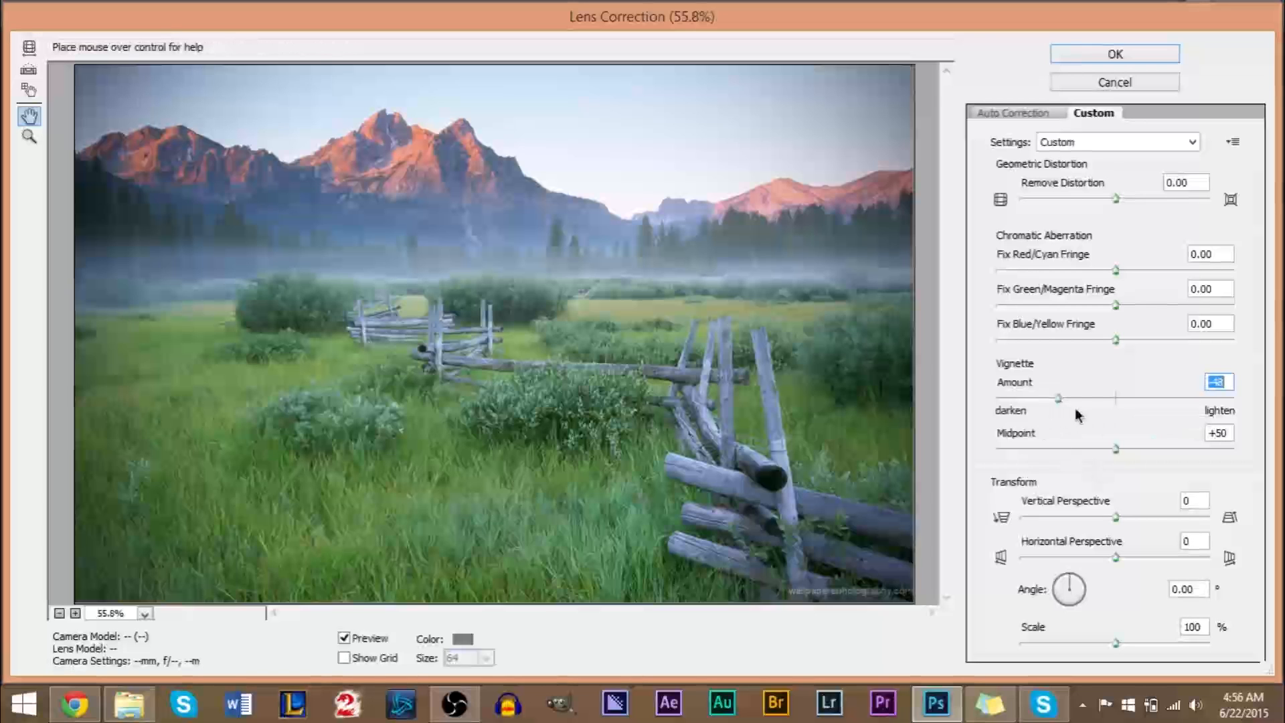
mouse_move(1059, 399)
left_mouse_down()
mouse_move(1036, 399)
mouse_move(1074, 400)
mouse_move(1055, 407)
left_mouse_up()
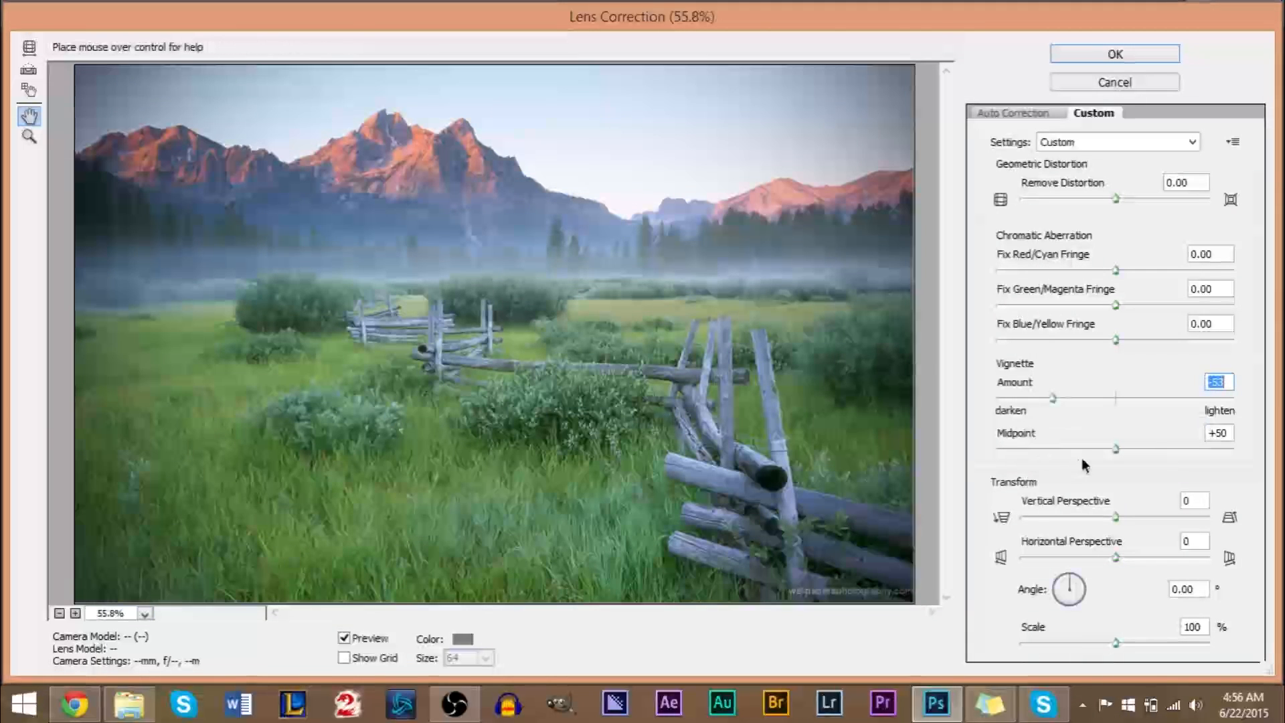
mouse_move(1117, 449)
left_mouse_down()
mouse_move(1023, 448)
mouse_move(1100, 450)
left_mouse_up()
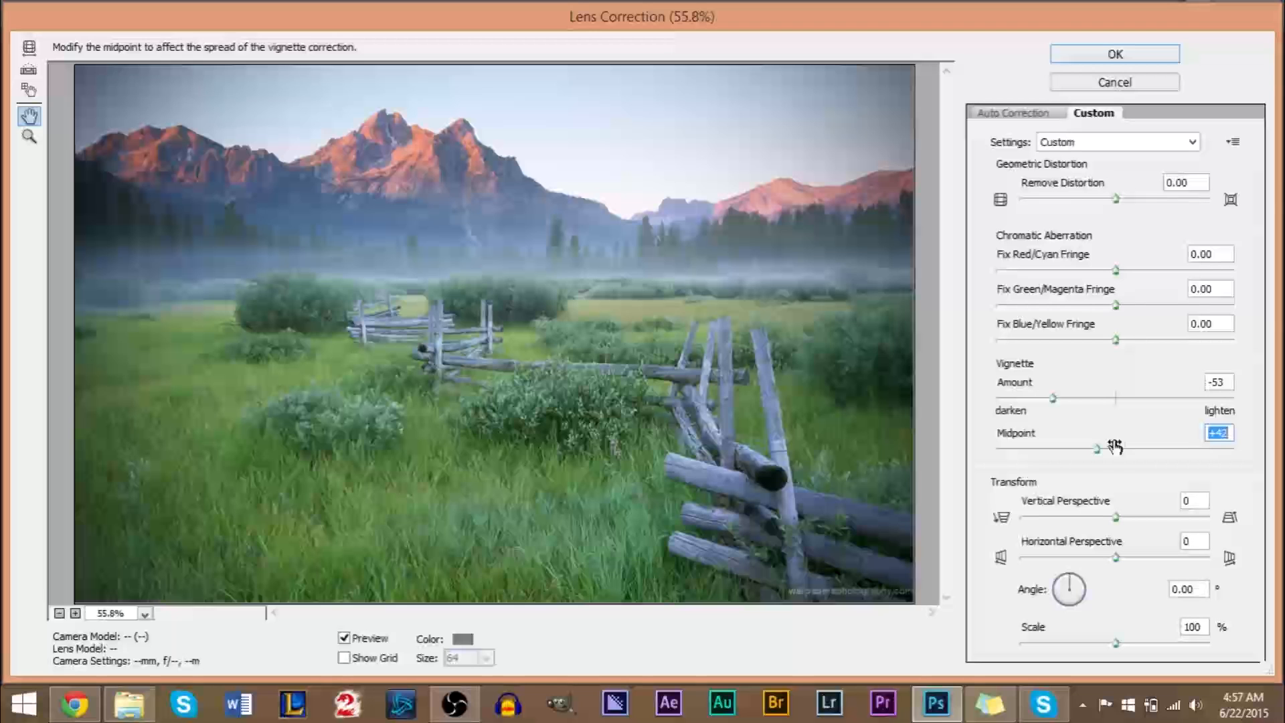
left_click(1094, 55)
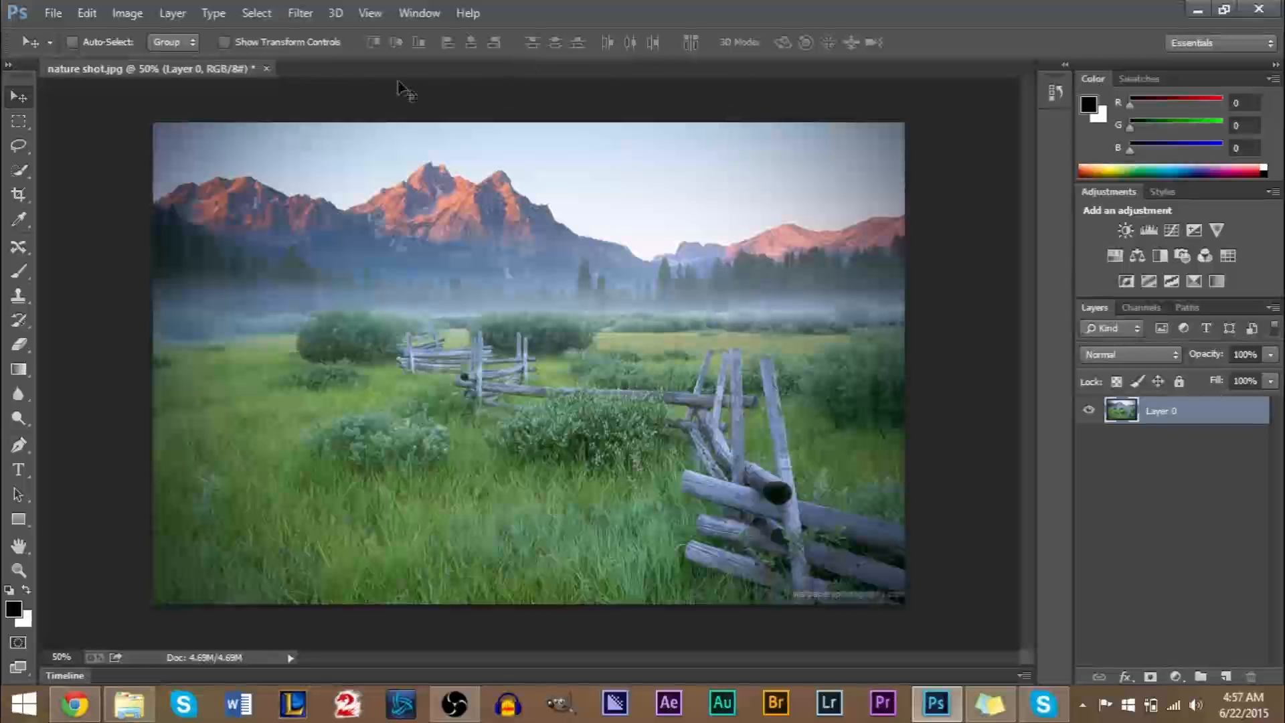
Add a Photo Filter adjustment layer above the photo and move its settings clear of the image.
left_click(171, 14)
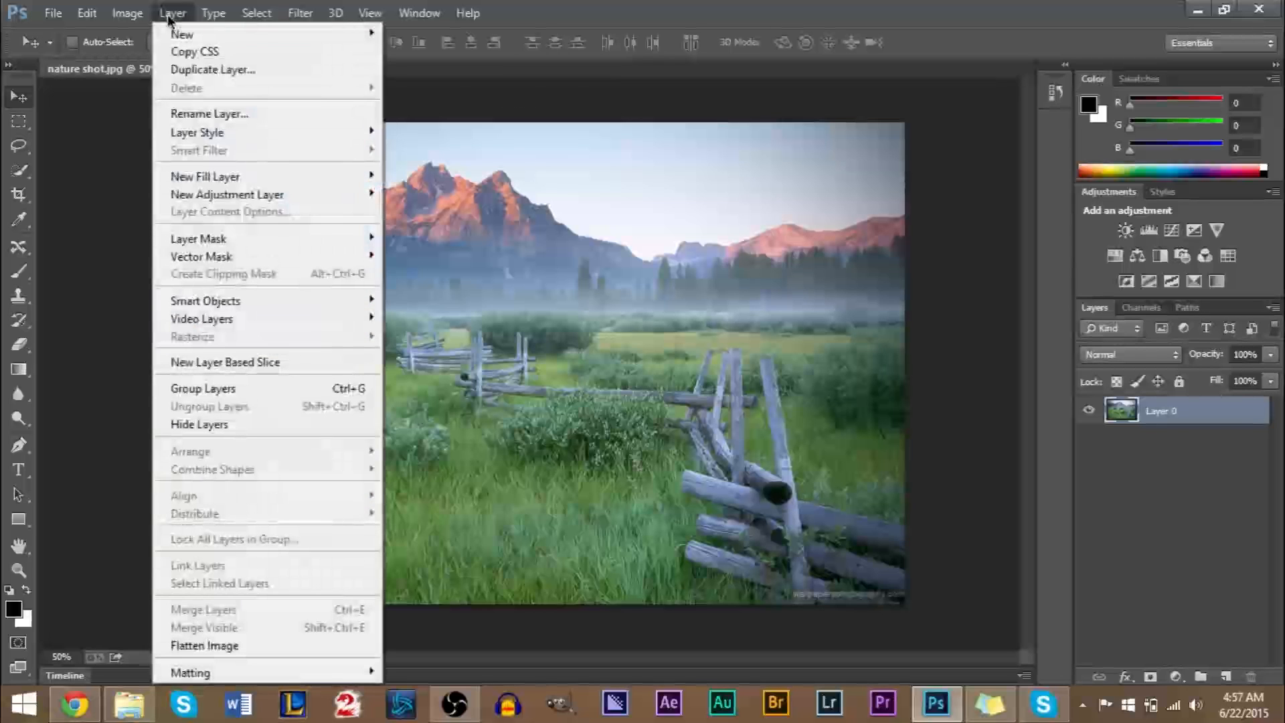
mouse_move(219, 192)
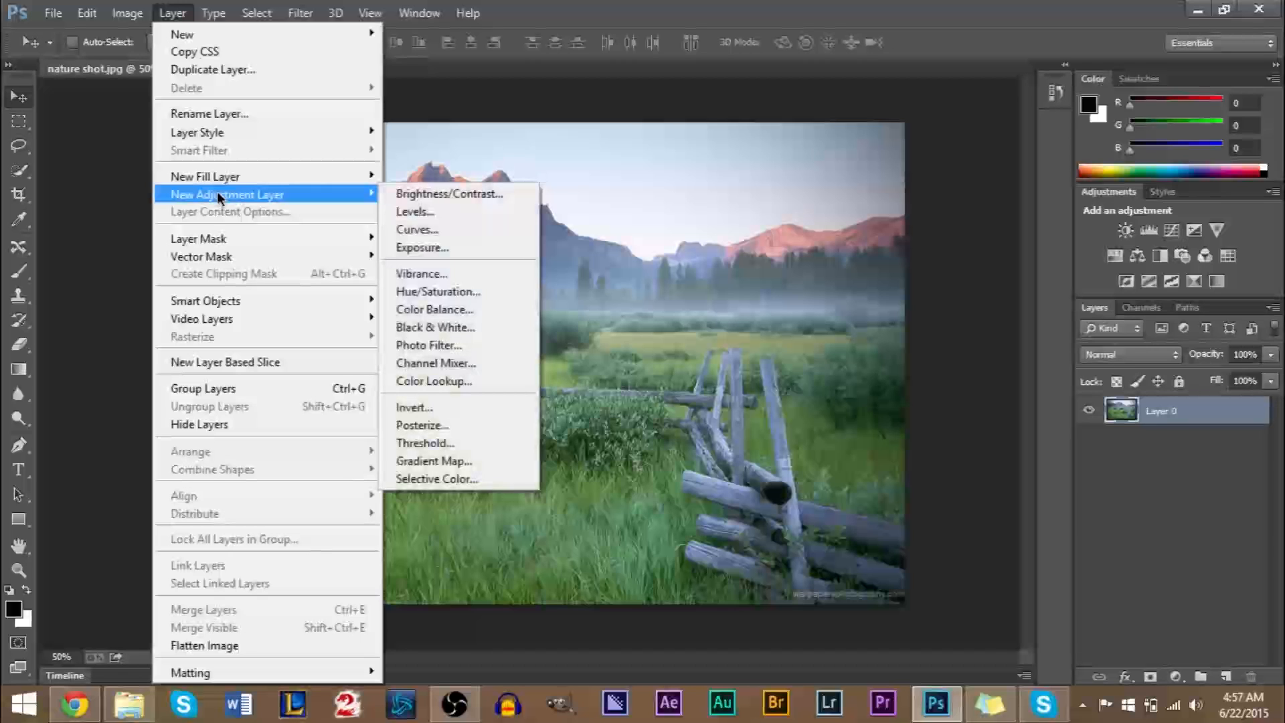
left_click(436, 346)
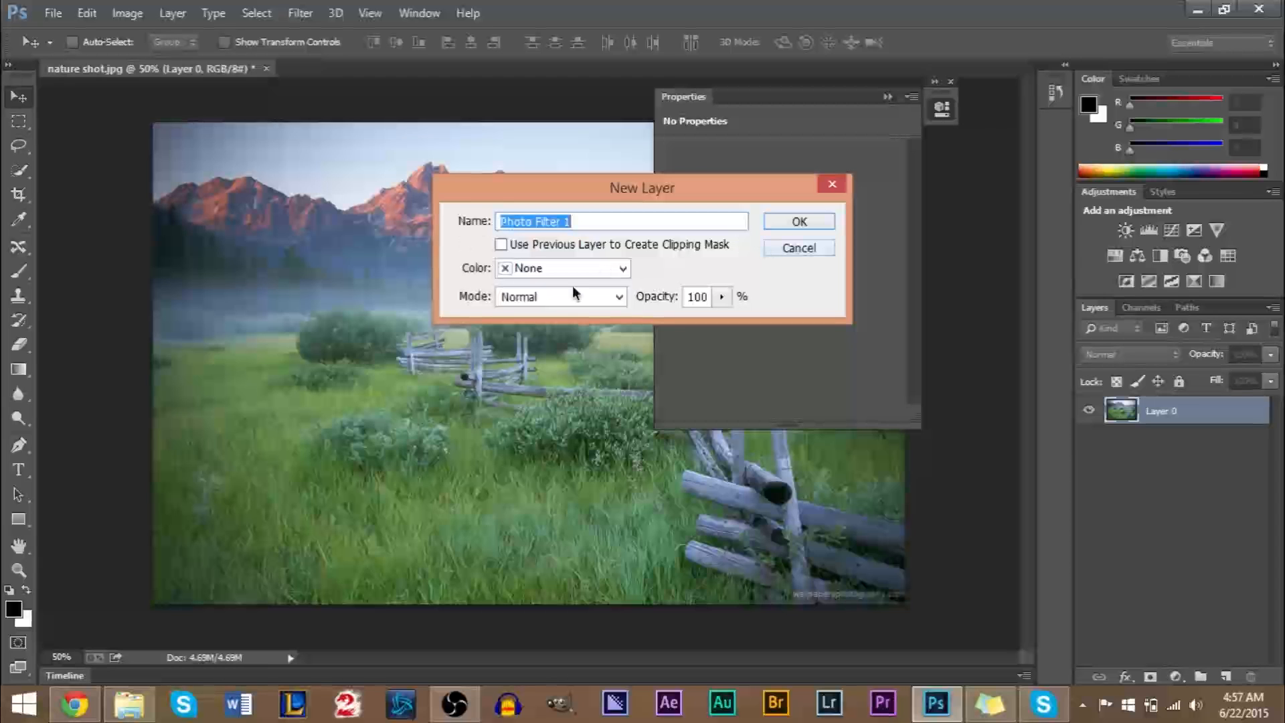
left_click(790, 225)
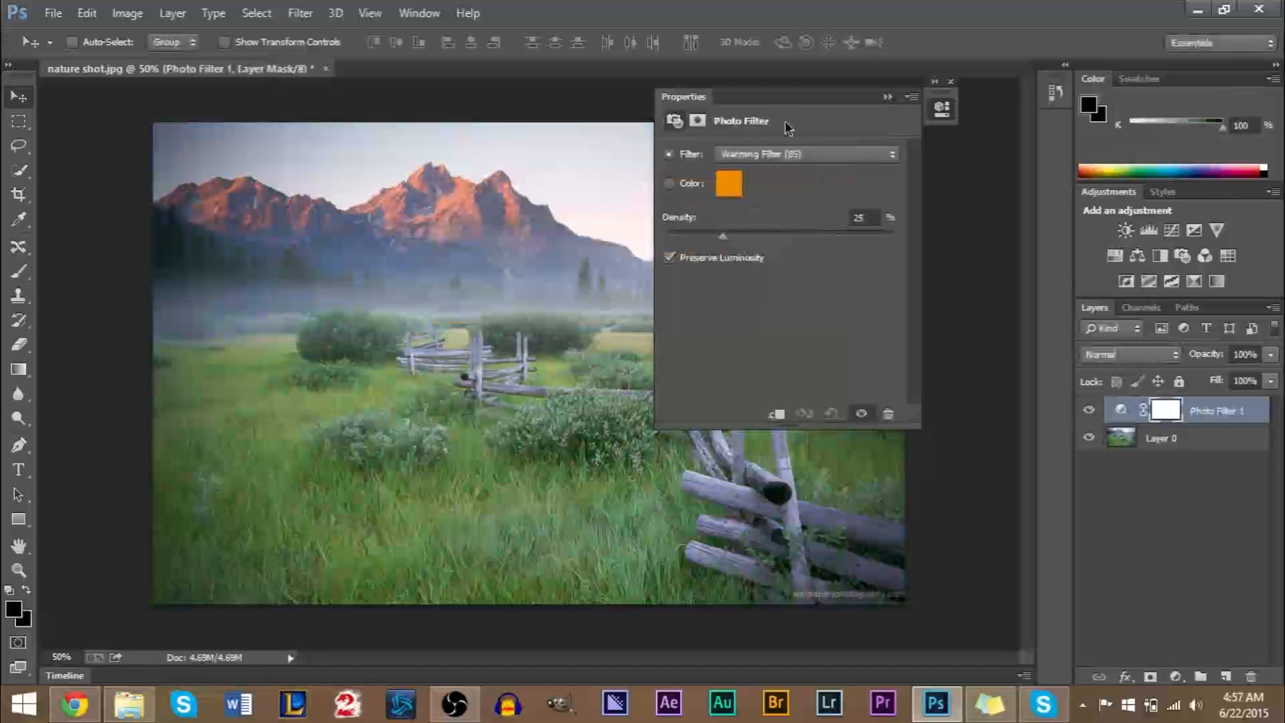
left_click_drag(768, 103, 1031, 94)
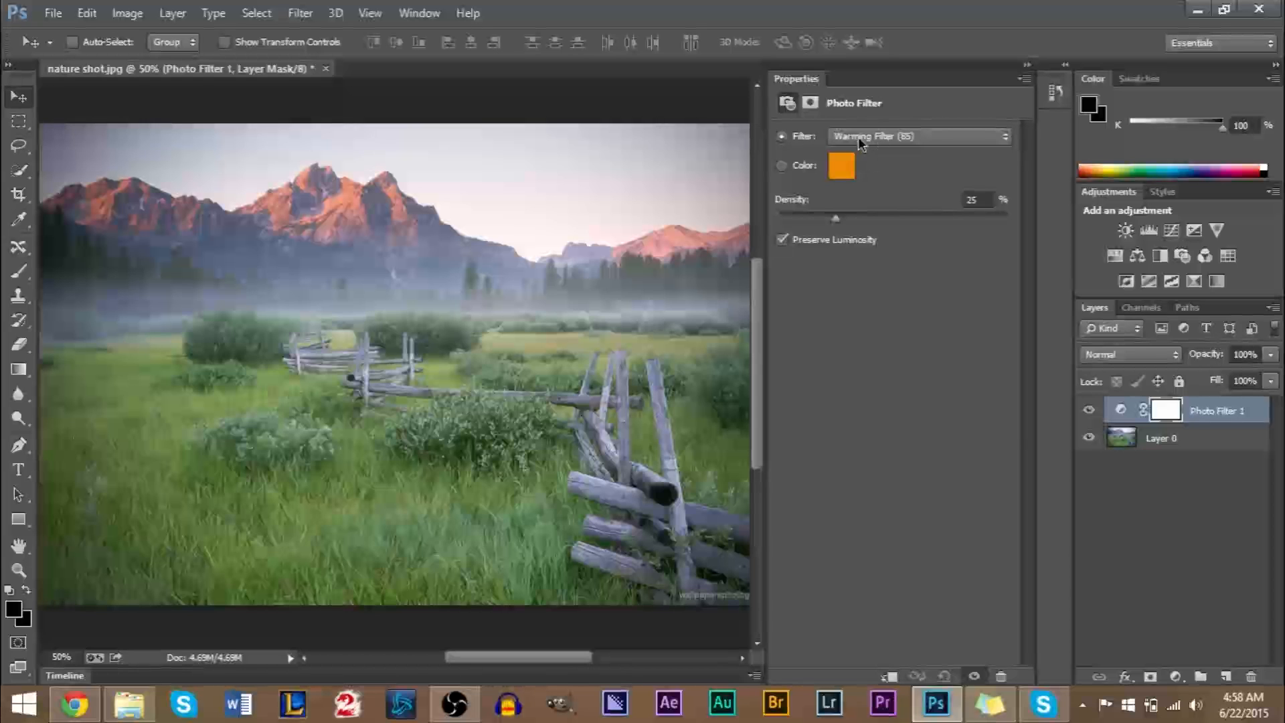
left_click_drag(884, 77, 1083, 93)
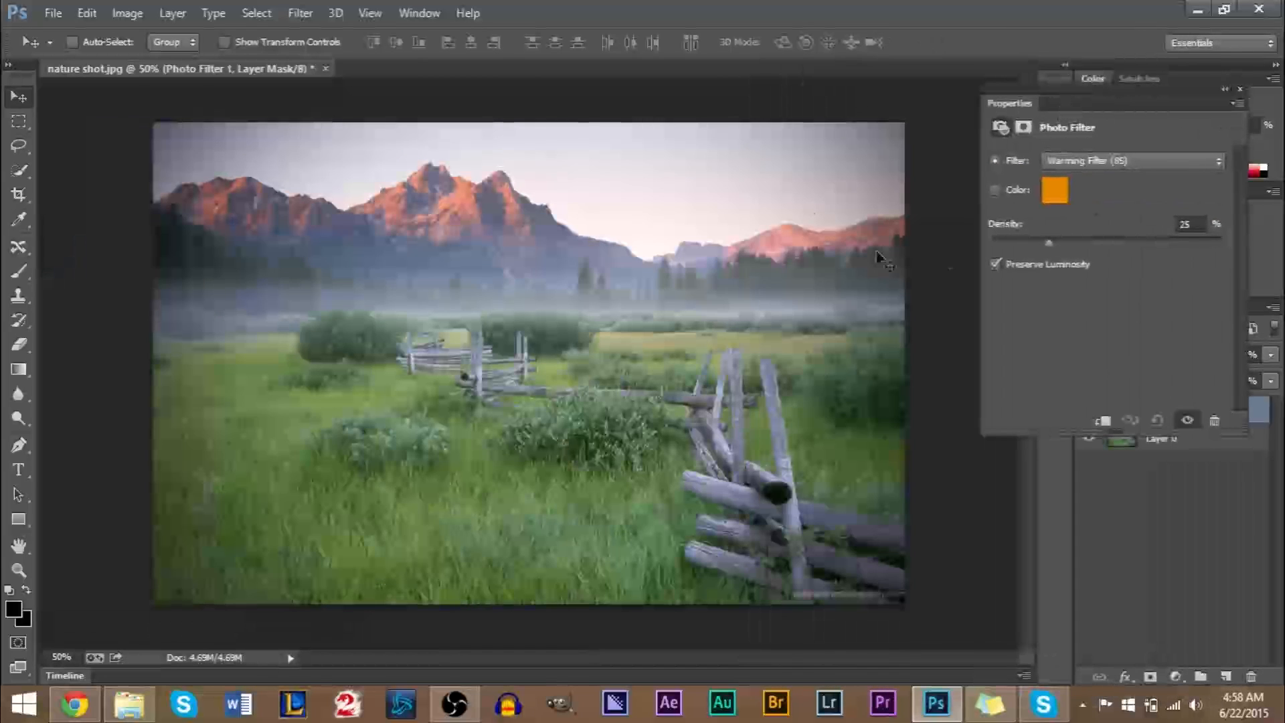
Try the Warming Filter (LBA), Cooling Filter (80), Orange, Violet and Deep Blue presets on the photo filter layer.
left_click(1077, 160)
left_click(1085, 196)
left_click(1114, 162)
left_click(1103, 225)
left_click(1125, 162)
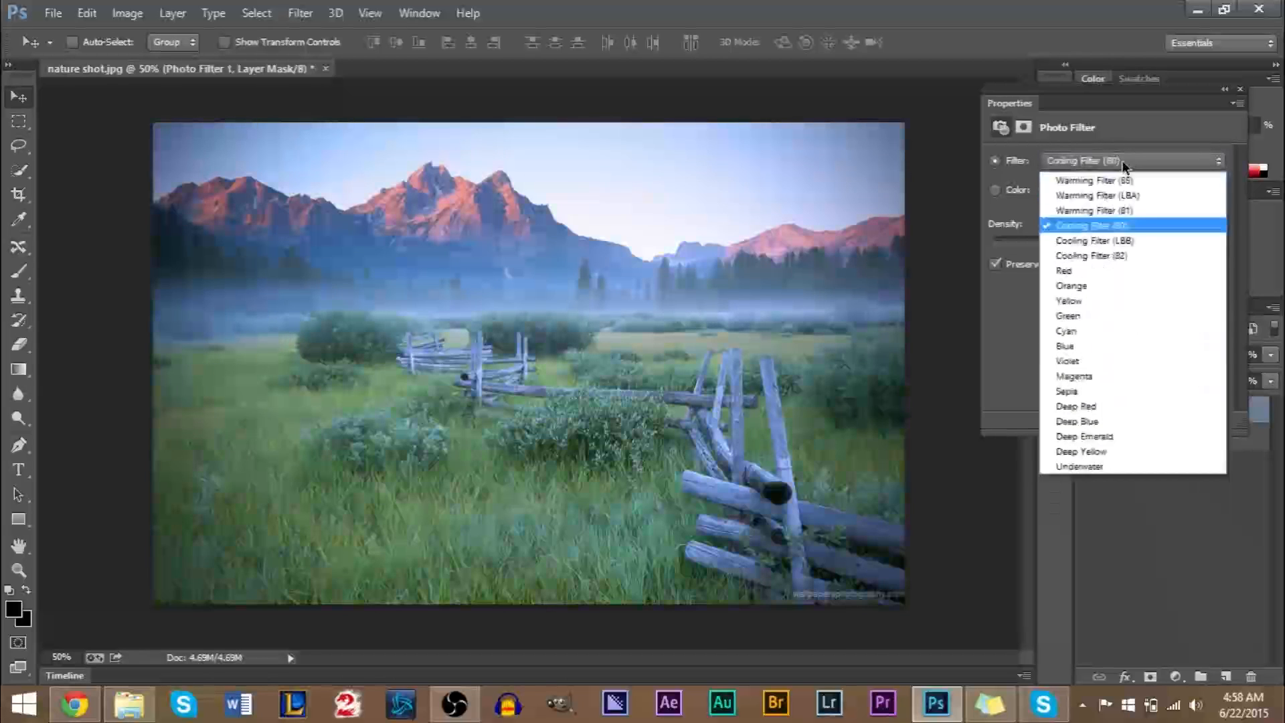
left_click(1113, 288)
left_click(1117, 164)
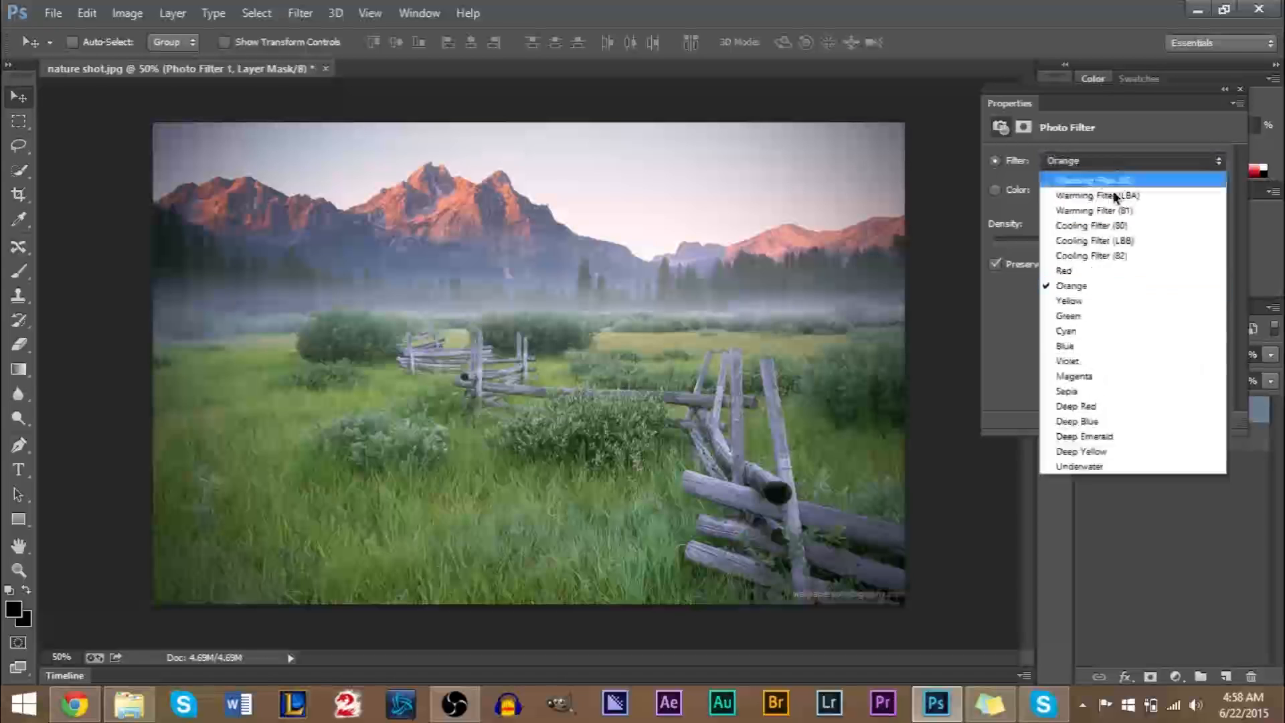
left_click(1108, 362)
left_click(1103, 159)
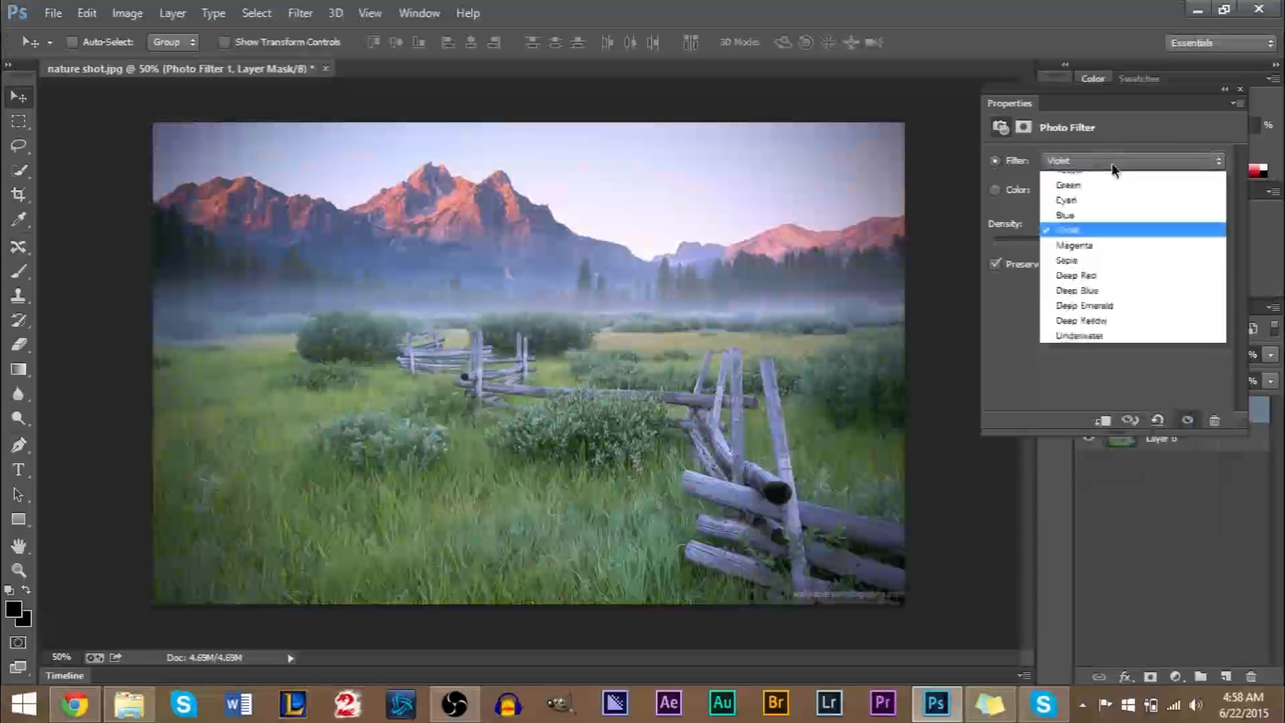
left_click(1108, 426)
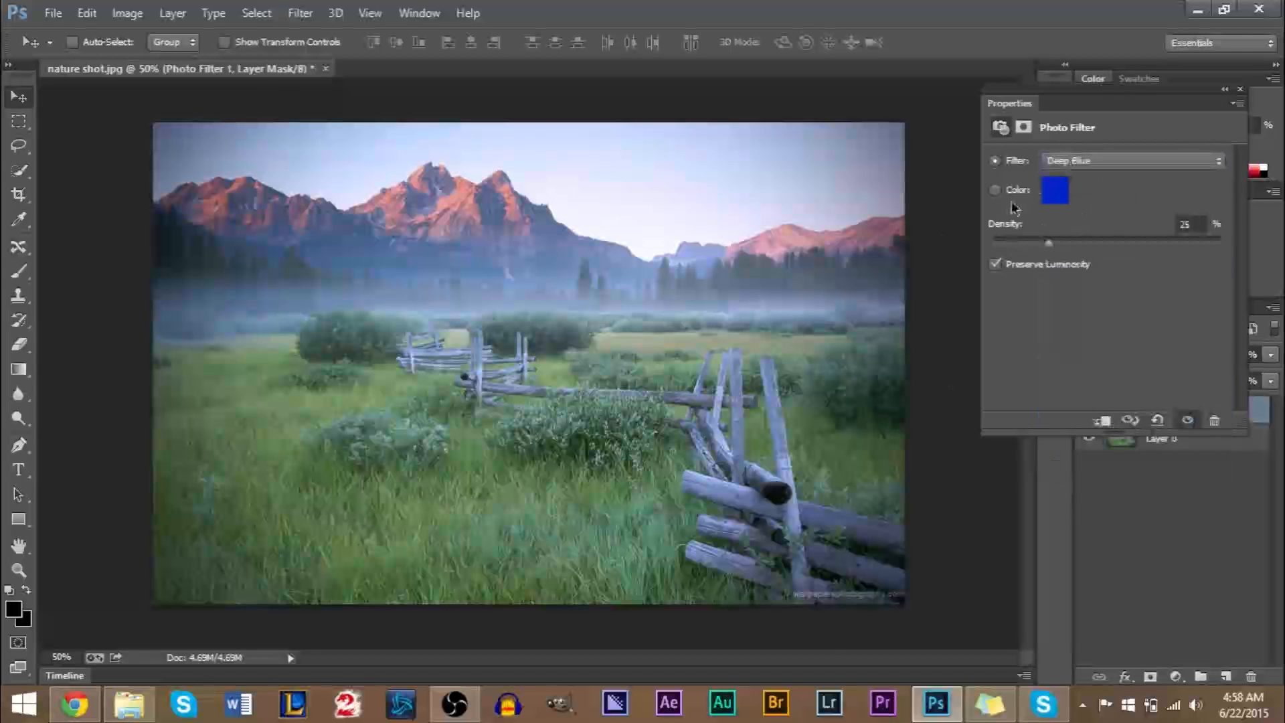
Try the Deep Yellow, Underwater, Deep Emerald, Deep Blue and Deep Red presets on the photo filter layer.
left_click(1110, 163)
left_click(1101, 450)
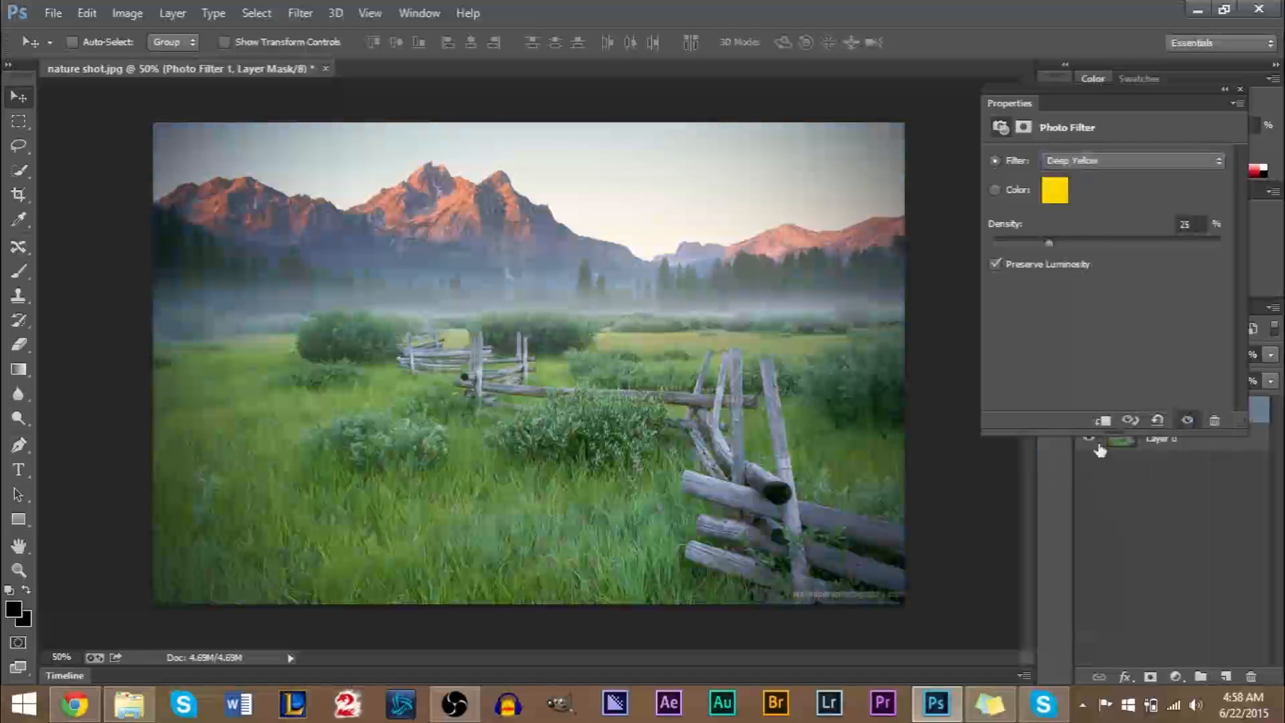
left_click(1113, 162)
left_click(1111, 469)
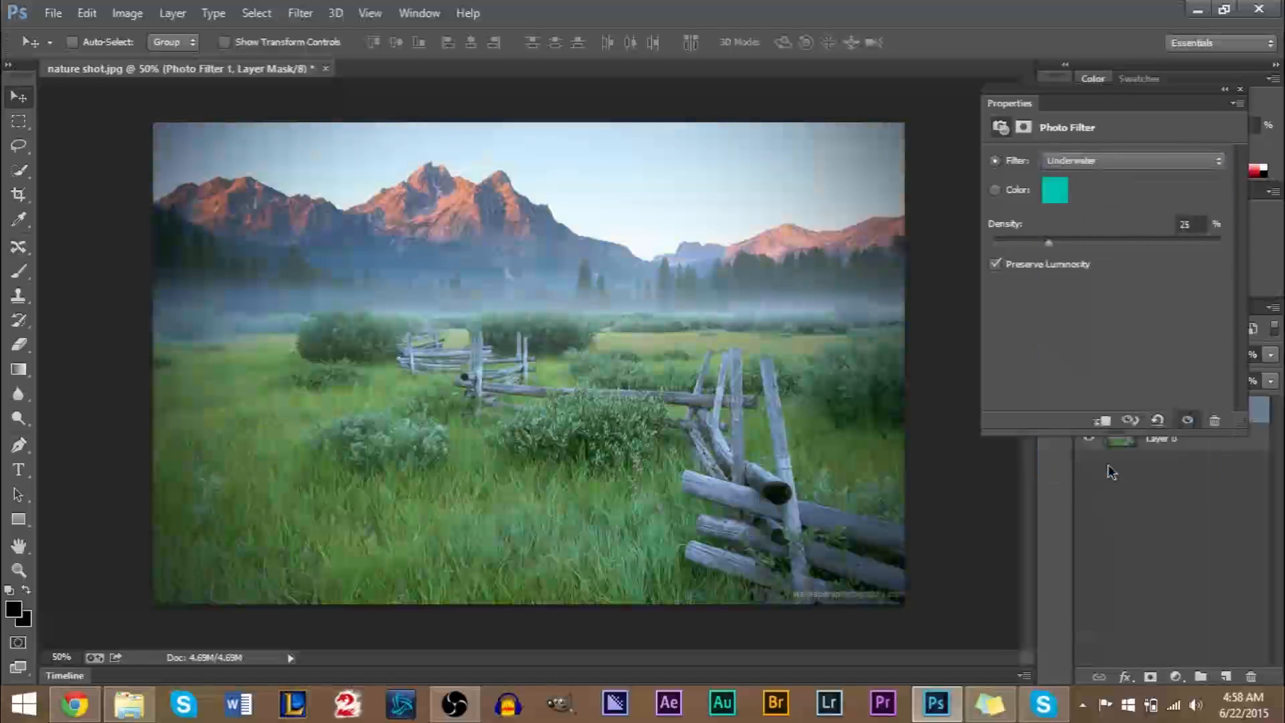
left_click(1099, 166)
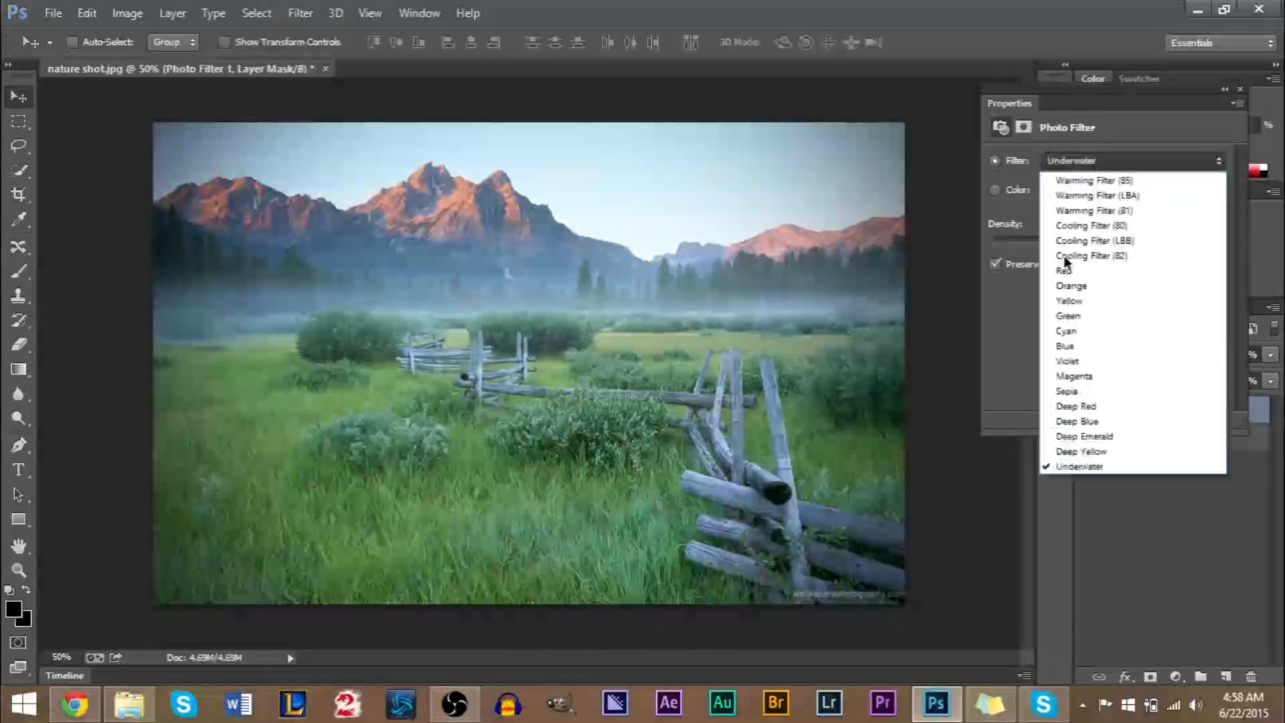
left_click(1069, 454)
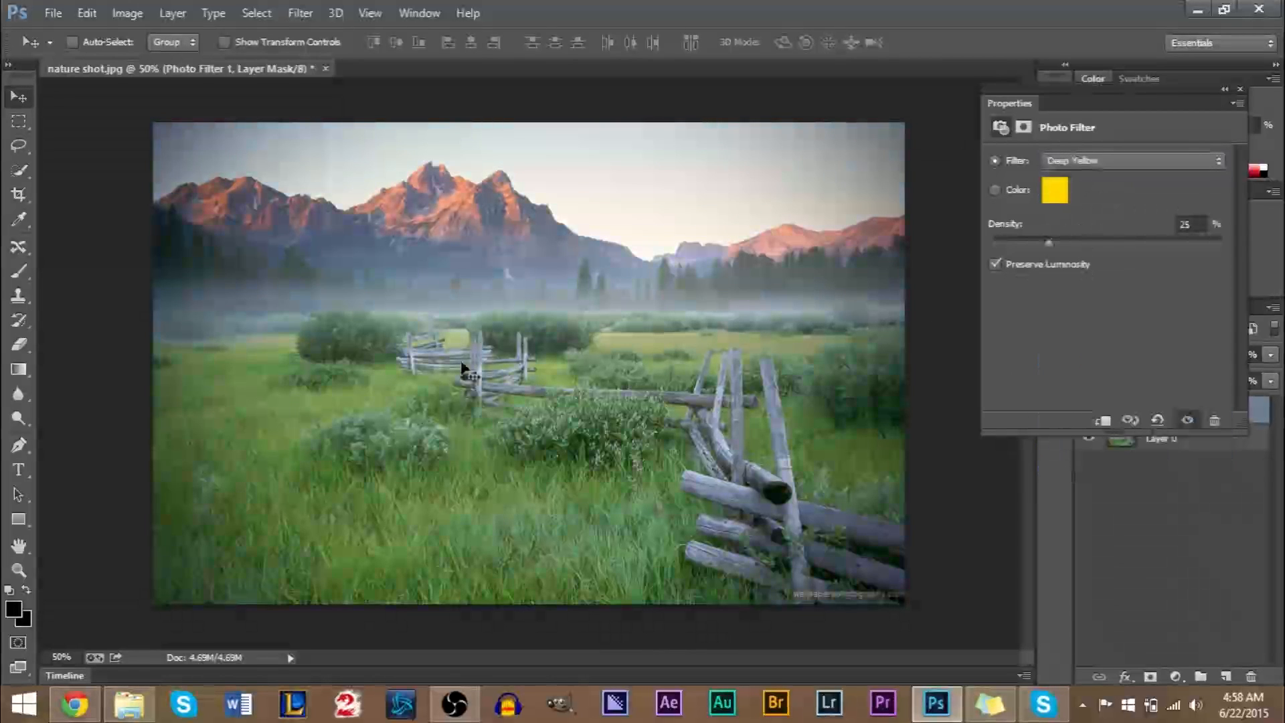
left_click(1129, 159)
left_click(1117, 443)
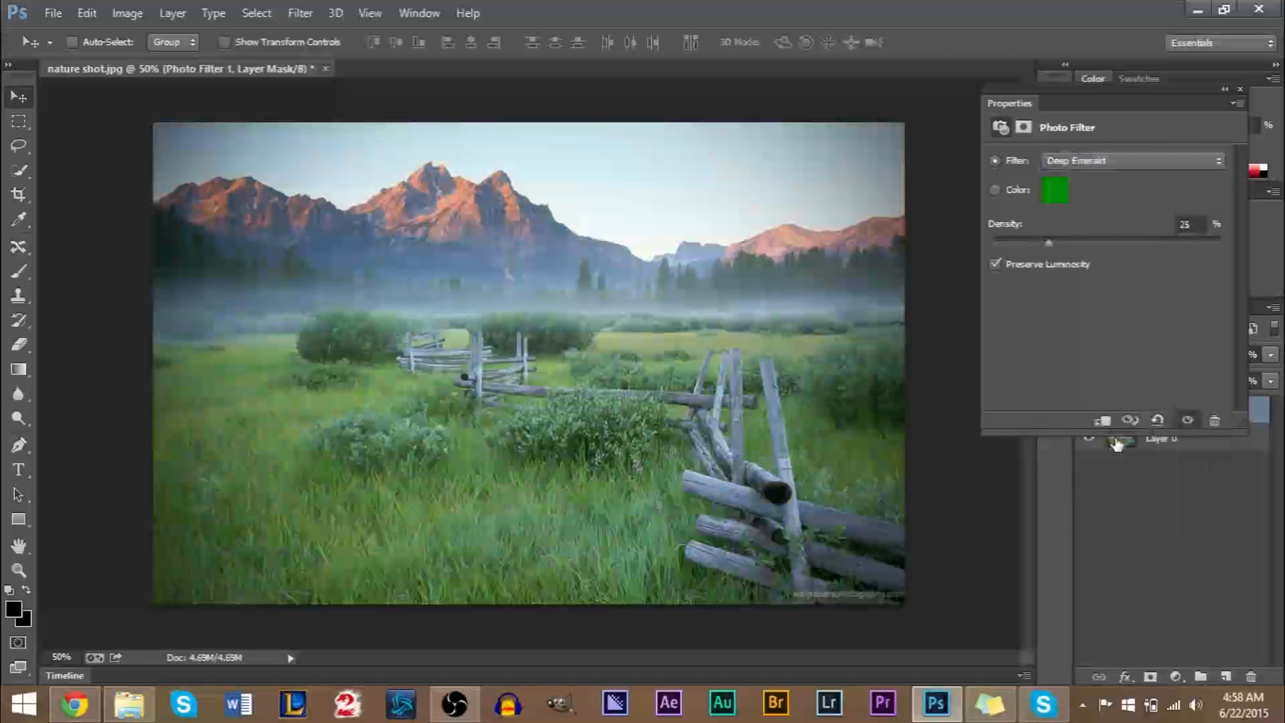
left_click(1145, 165)
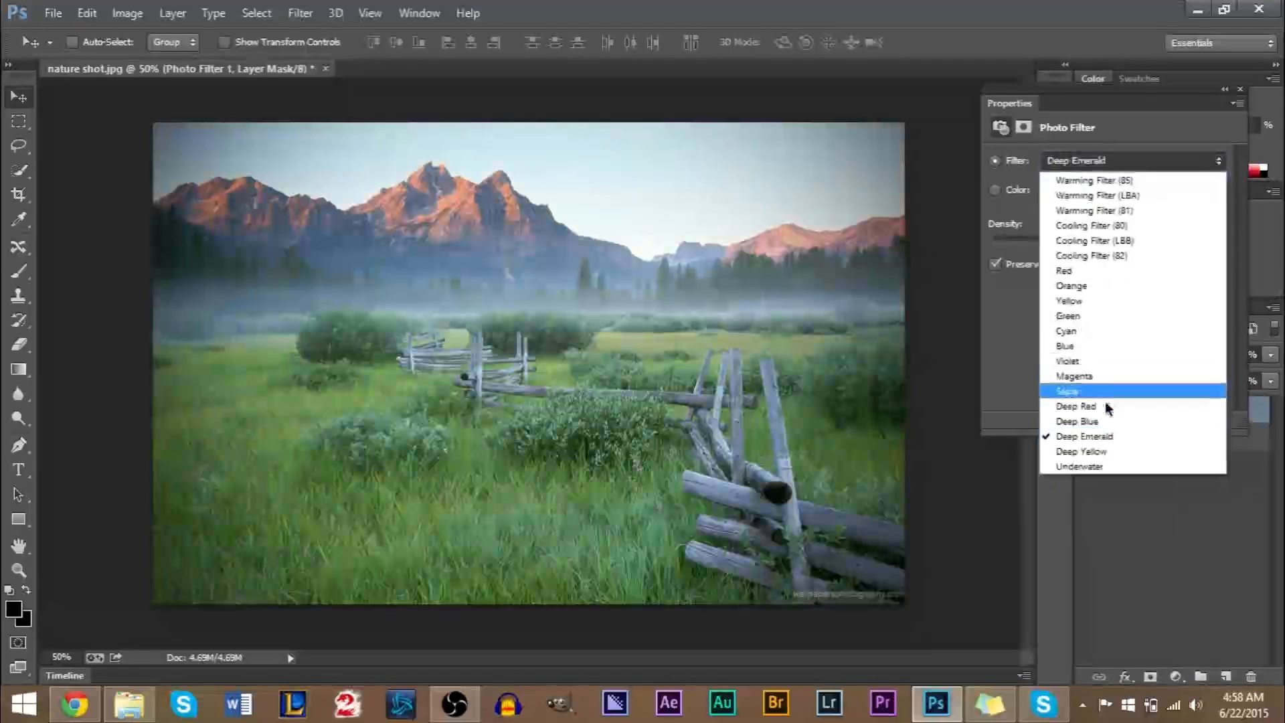
left_click(1104, 421)
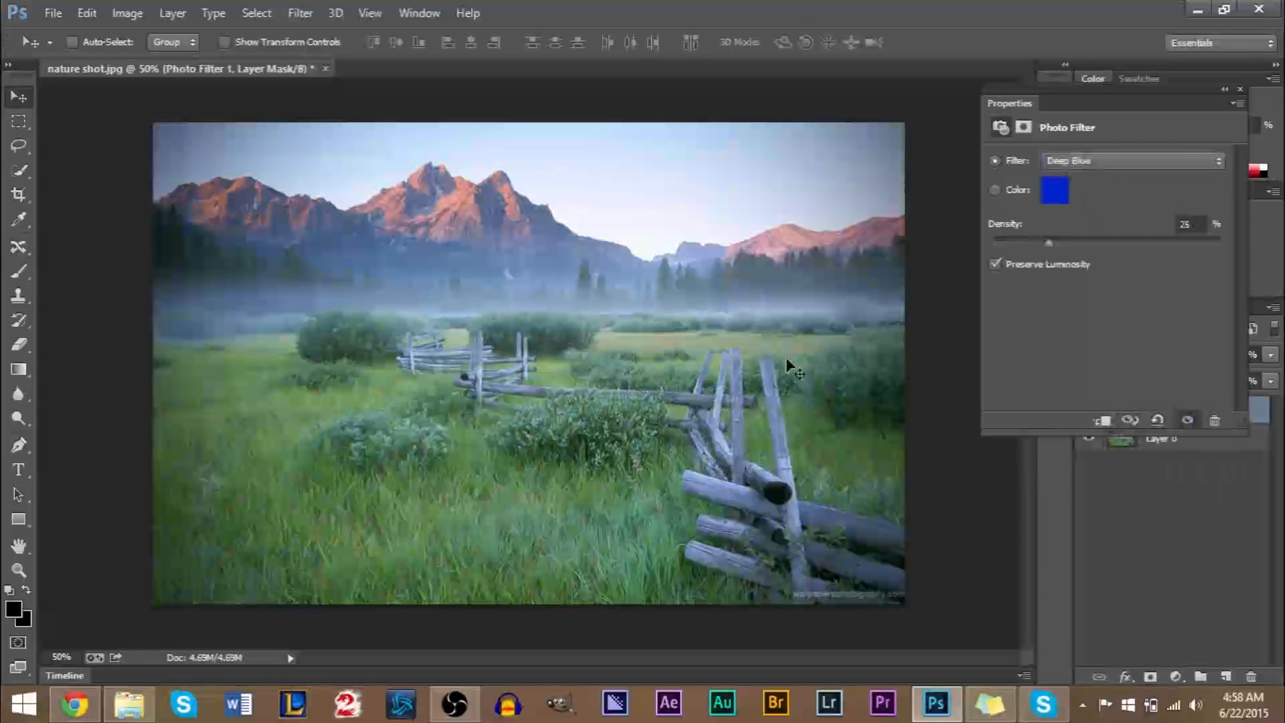
left_click(1084, 164)
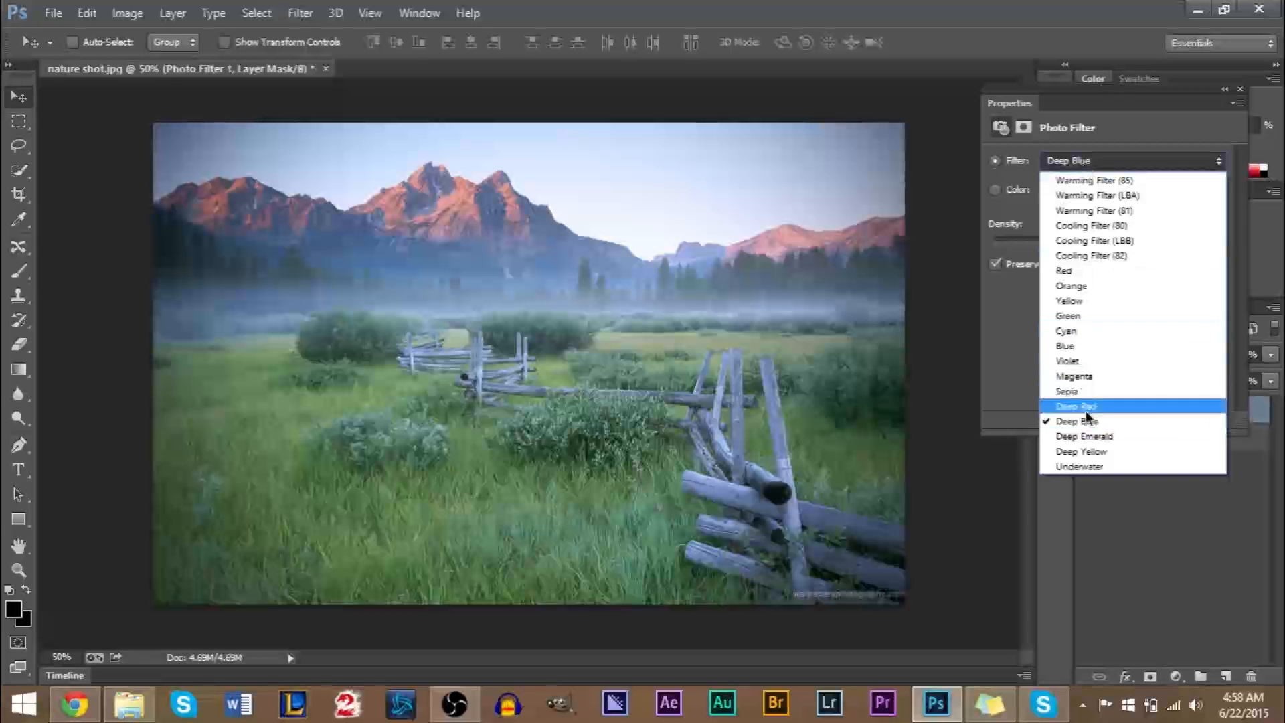
left_click(1085, 407)
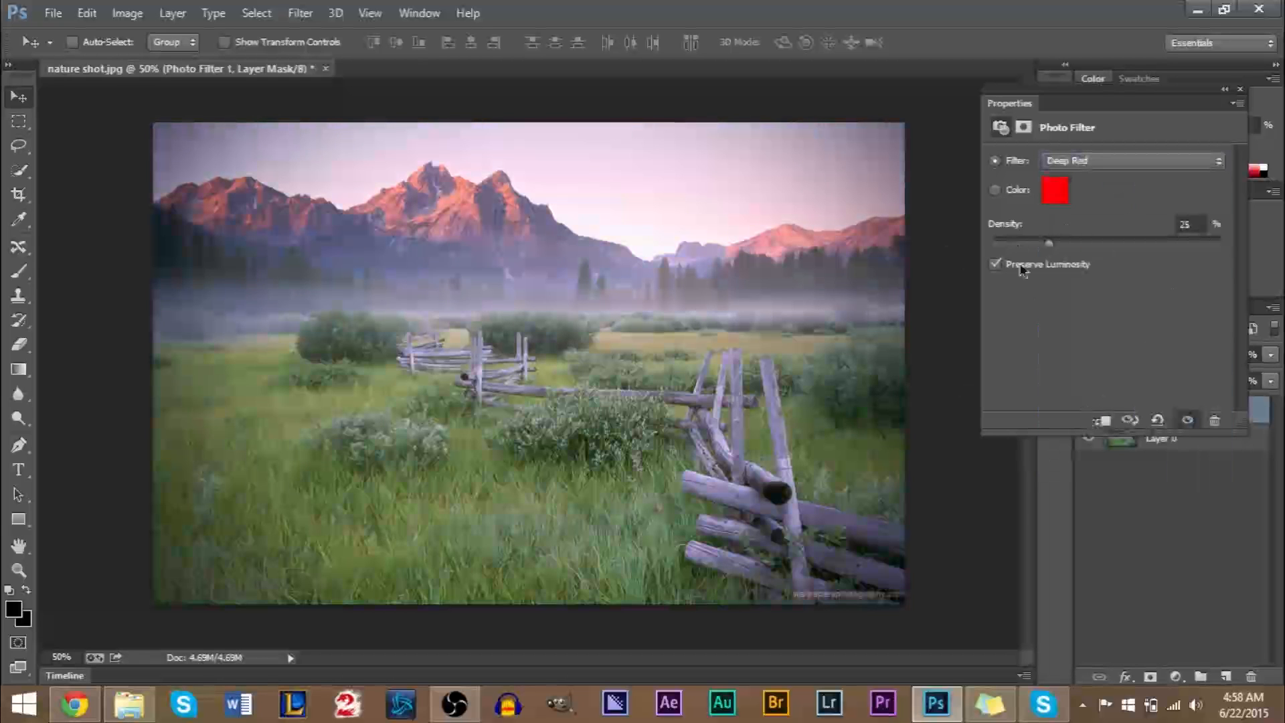
Open the photo filter's custom color for editing and preview teal, dark blue and bright blue (#0018ff) tints on the image.
left_click(1054, 192)
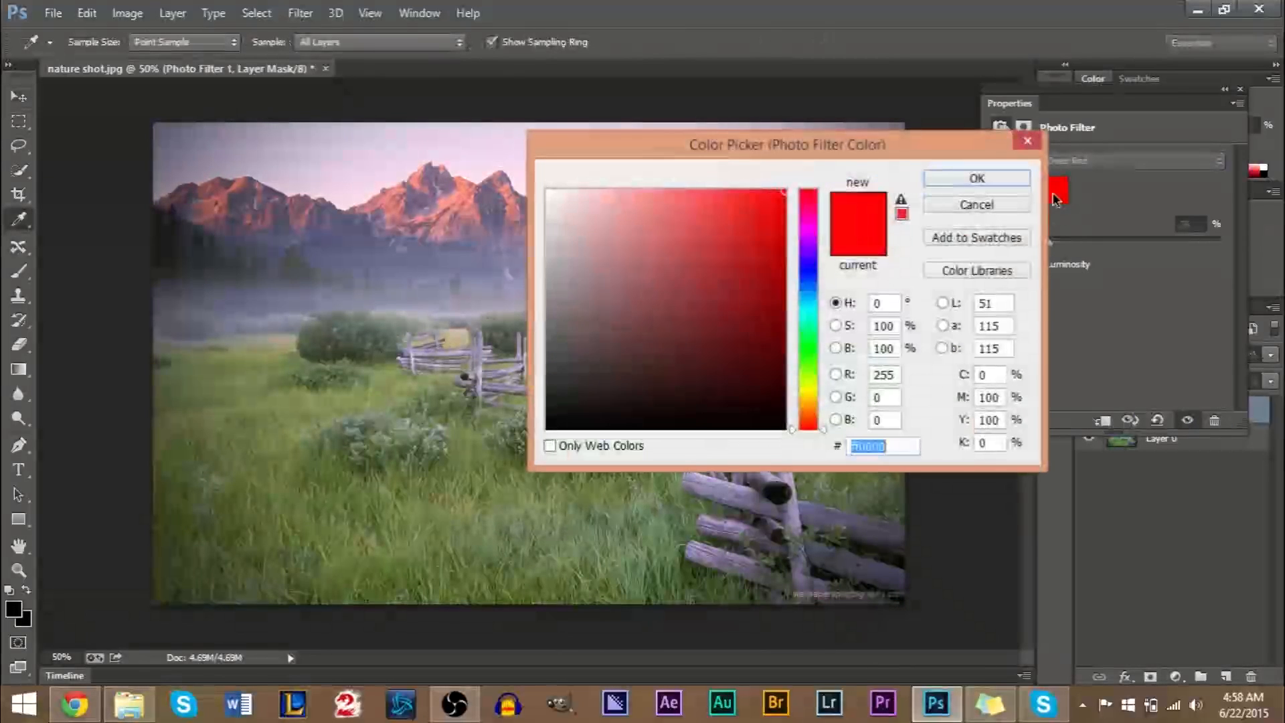
left_click_drag(777, 134, 1117, 126)
left_click_drag(1152, 271, 1152, 294)
left_click(1097, 252)
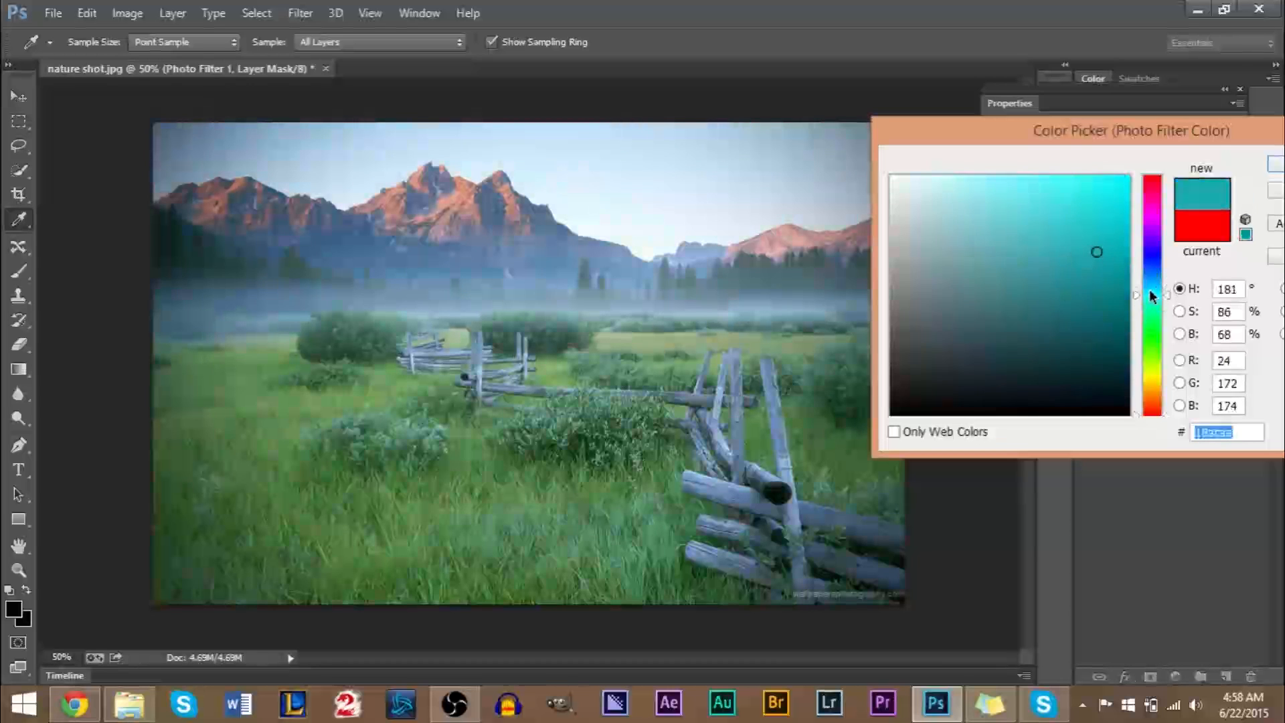
left_click(1151, 290)
left_click(1151, 259)
left_click(1128, 177)
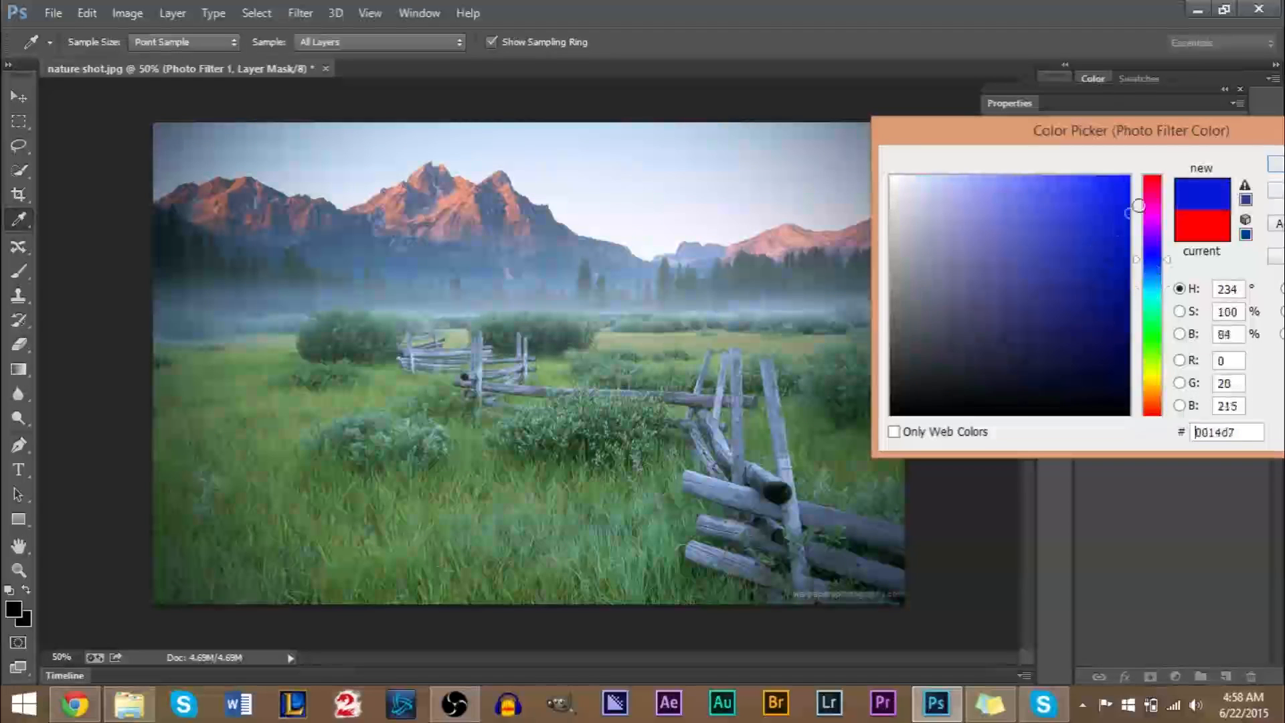
left_click_drag(1125, 214, 1131, 336)
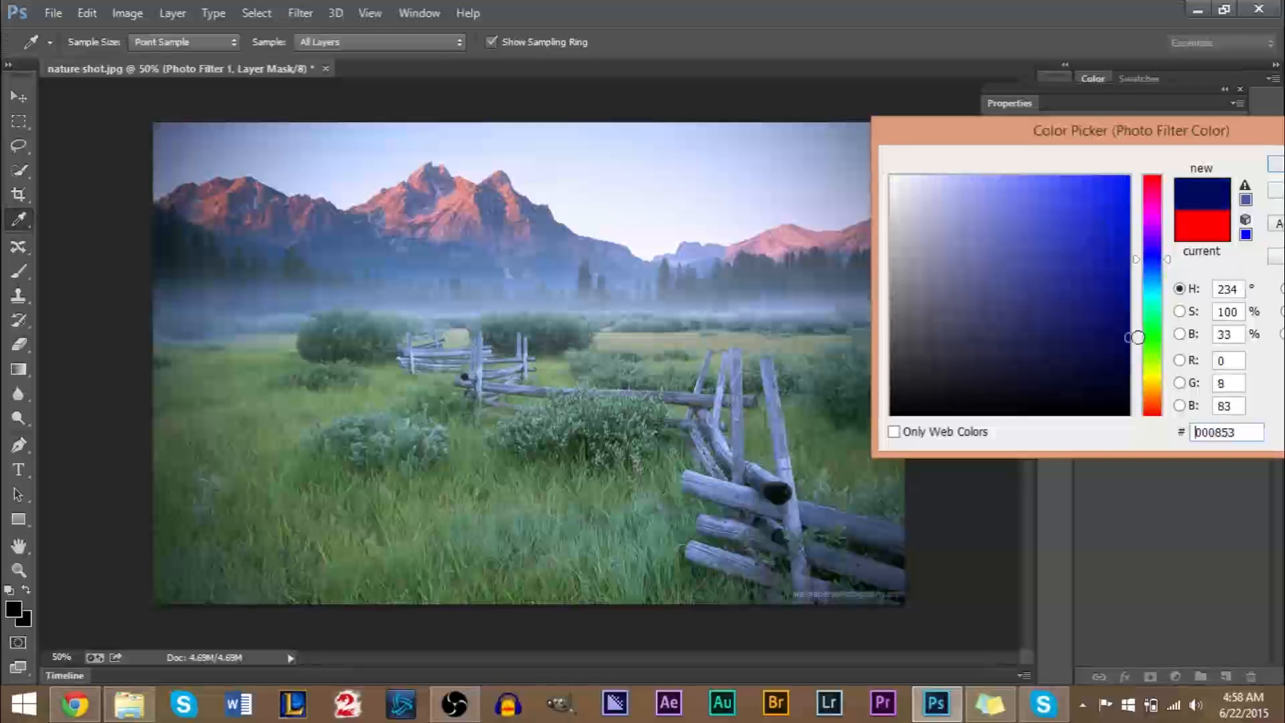
left_click_drag(1119, 278, 1130, 177)
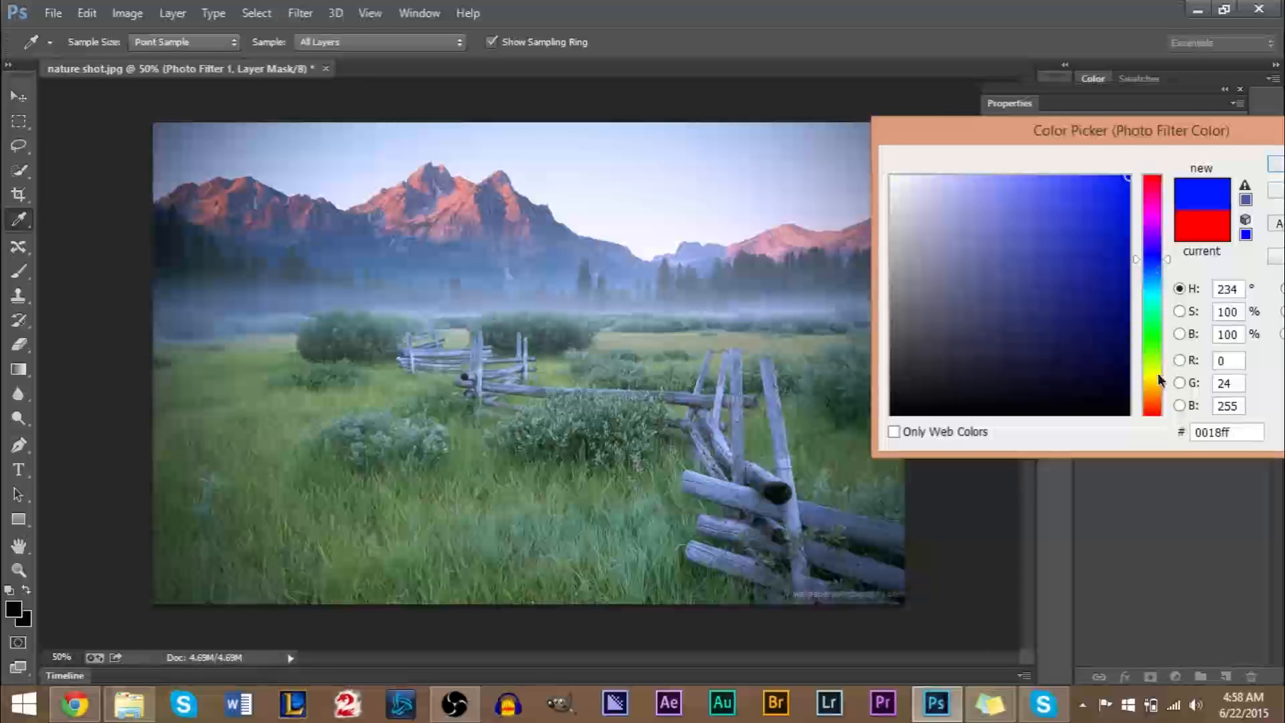
Preview yellow (#fff600), orange (#ffa200) and red-orange (#ff1e00) filter tints on the image and discard the color change.
left_click(1158, 377)
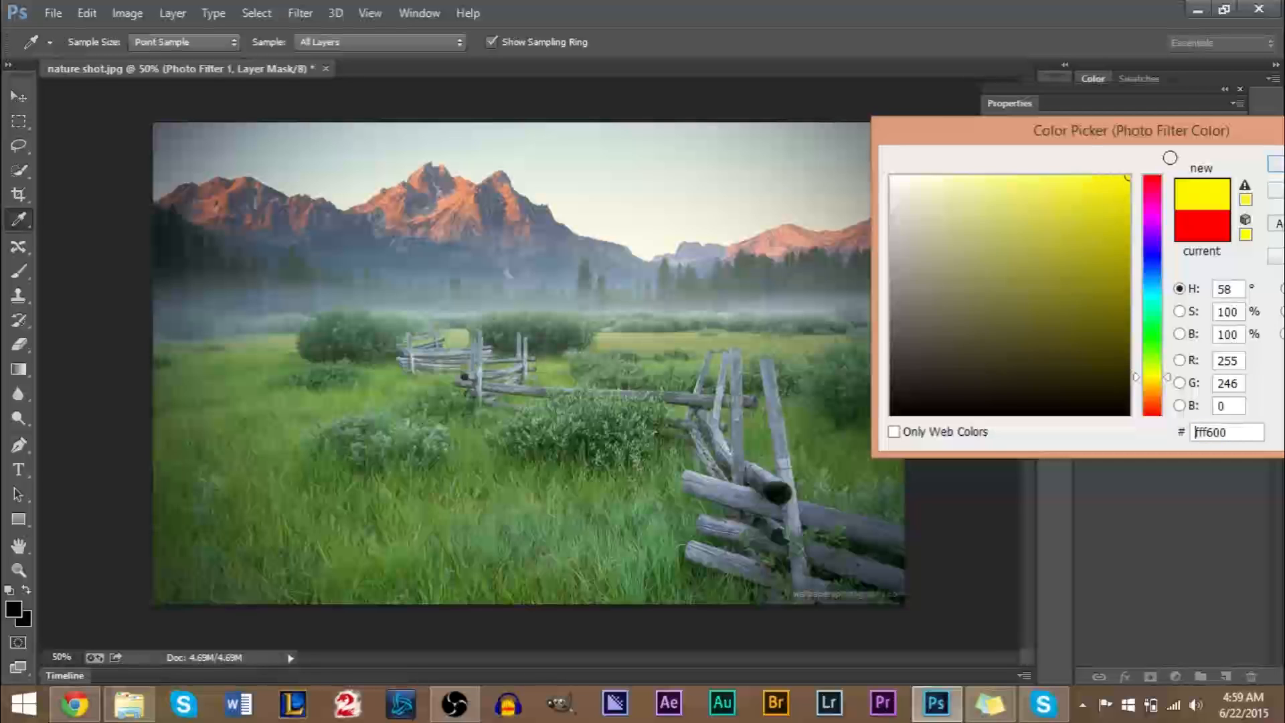
left_click(1158, 390)
left_click_drag(1078, 298, 1165, 144)
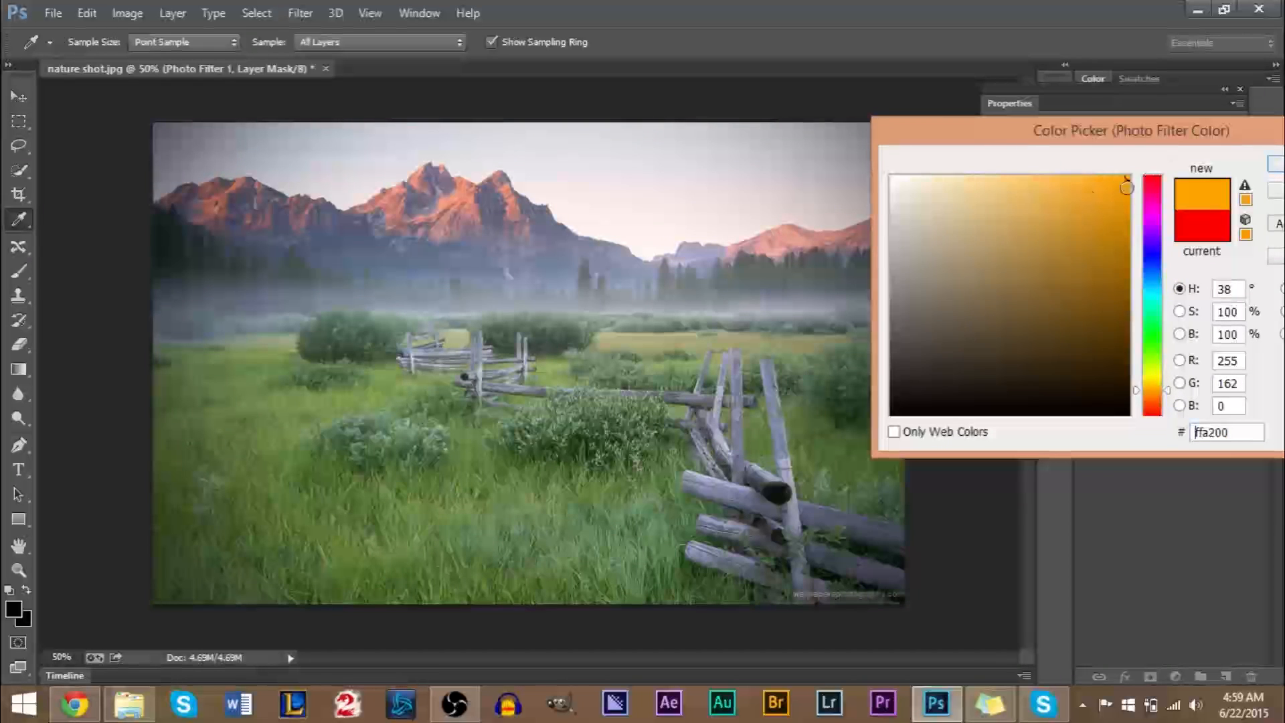
left_click(1153, 410)
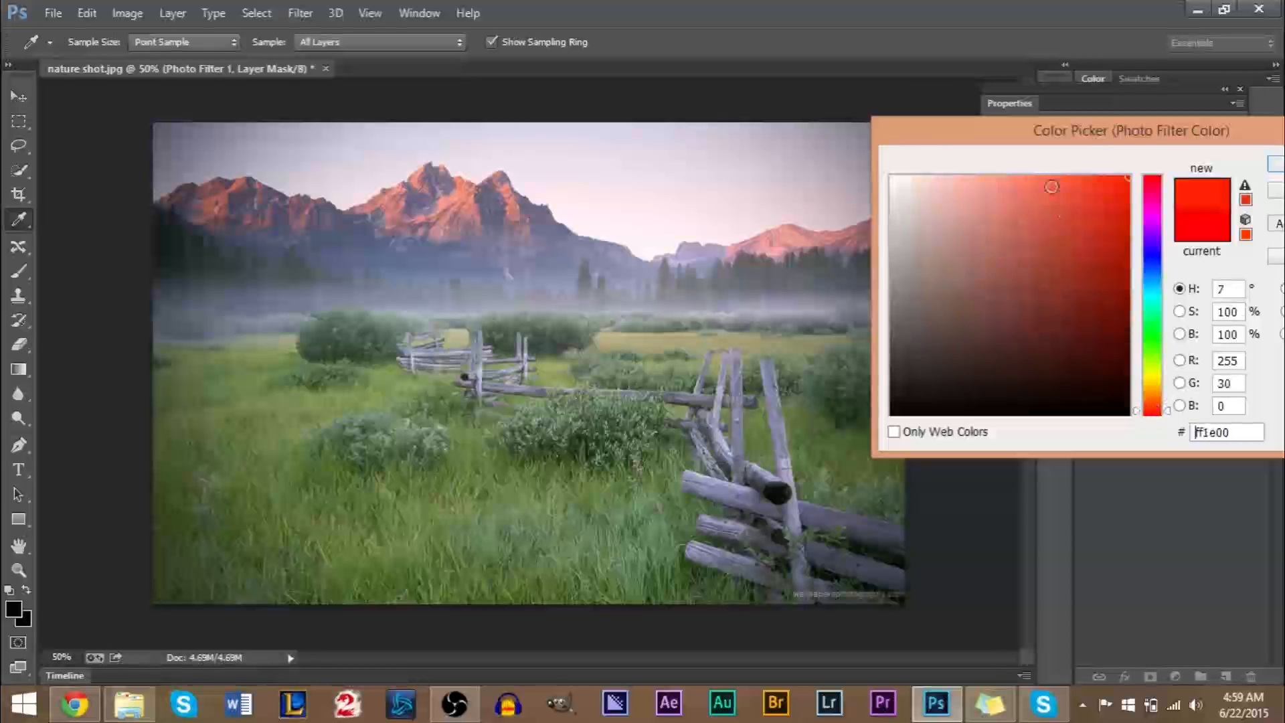
left_click_drag(1114, 137, 624, 161)
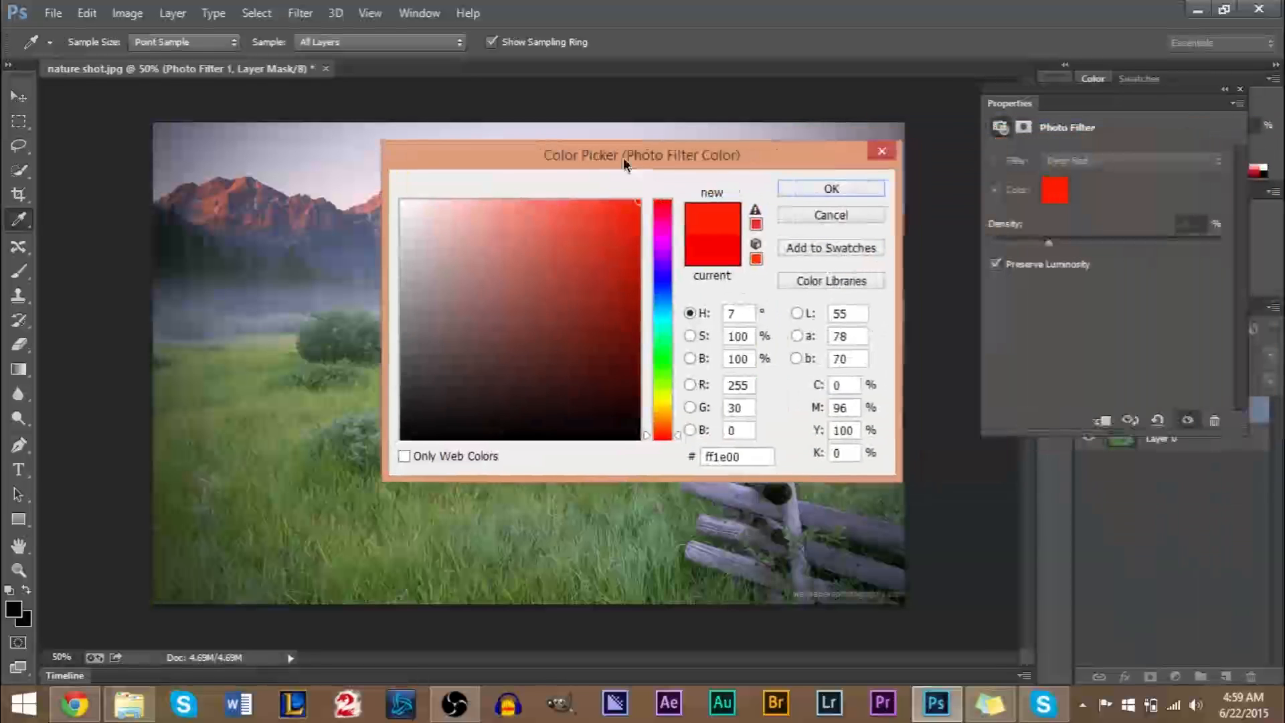
left_click(880, 152)
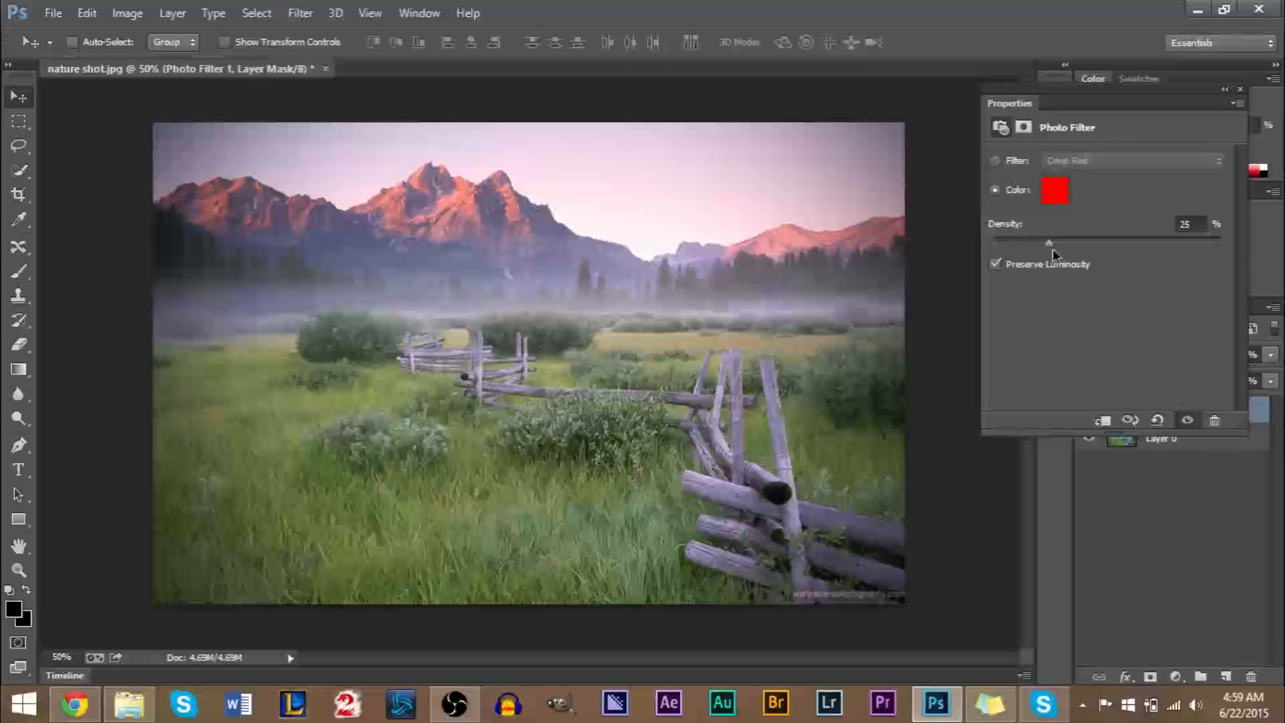
Raise the photo filter's density to 60% and change its custom color from red to bright blue.
left_click_drag(1052, 245, 1086, 247)
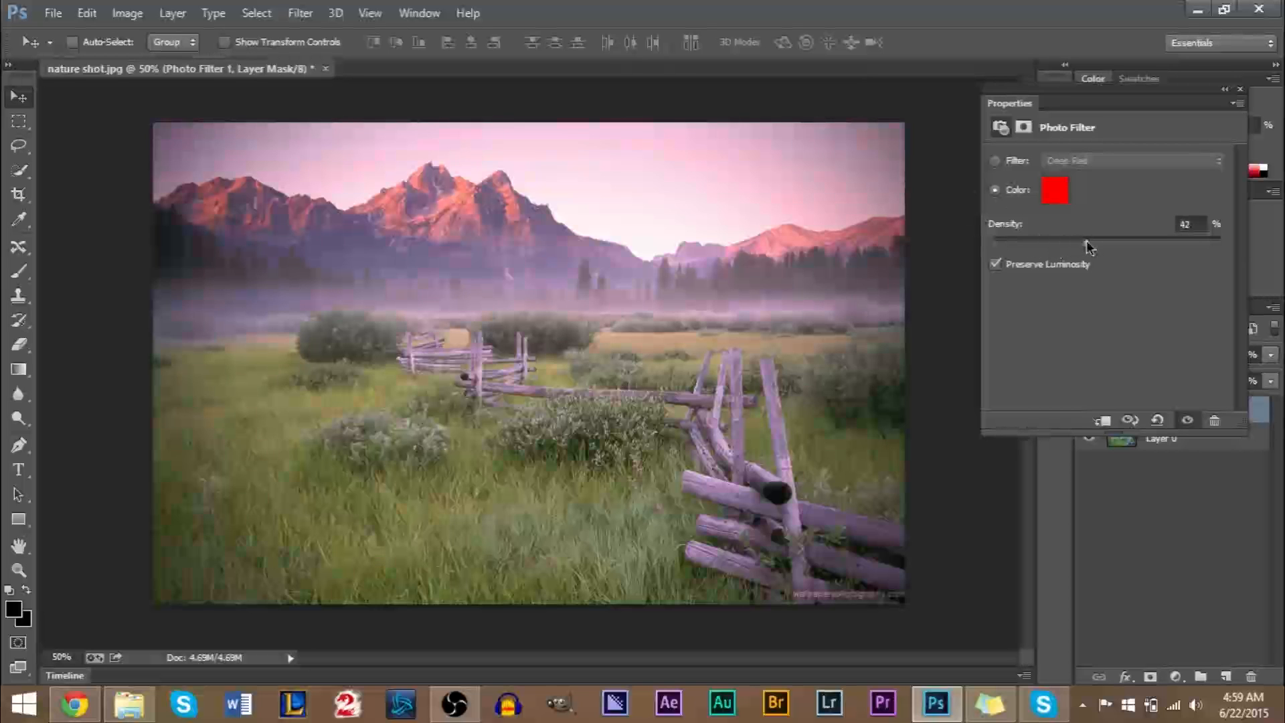
left_click_drag(1090, 241, 1122, 243)
left_click(1056, 190)
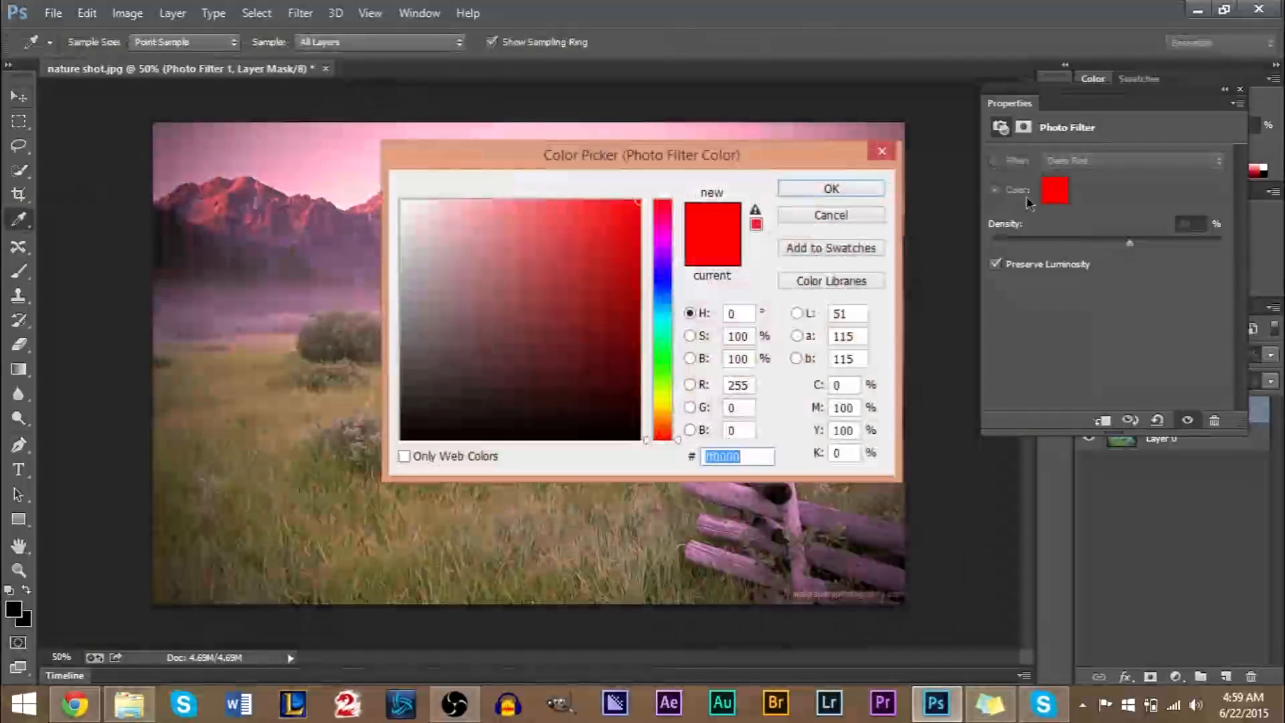
left_click_drag(712, 156, 1105, 153)
left_click(1052, 284)
left_click(1206, 186)
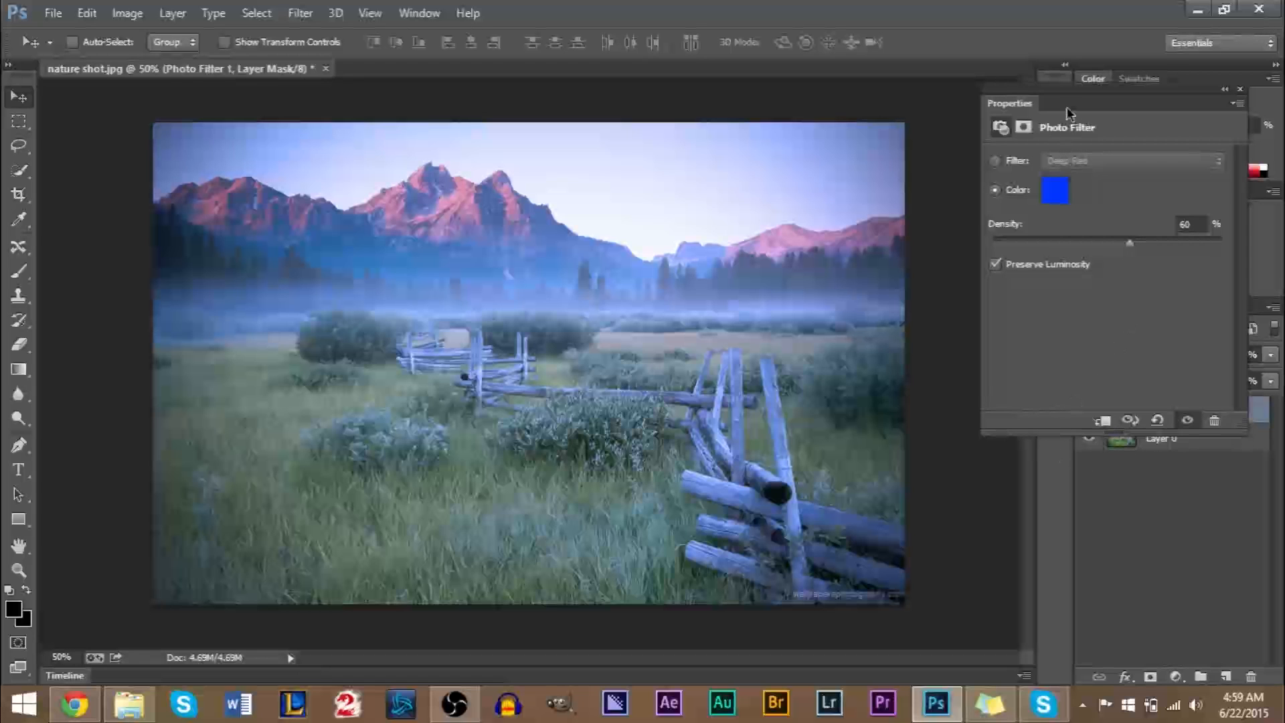
Dock the photo filter's settings beside the image and compare the tint with Preserve Luminosity off and on, leaving it on.
mouse_move(1060, 108)
left_mouse_down()
mouse_move(913, 108)
mouse_move(1052, 104)
left_mouse_up()
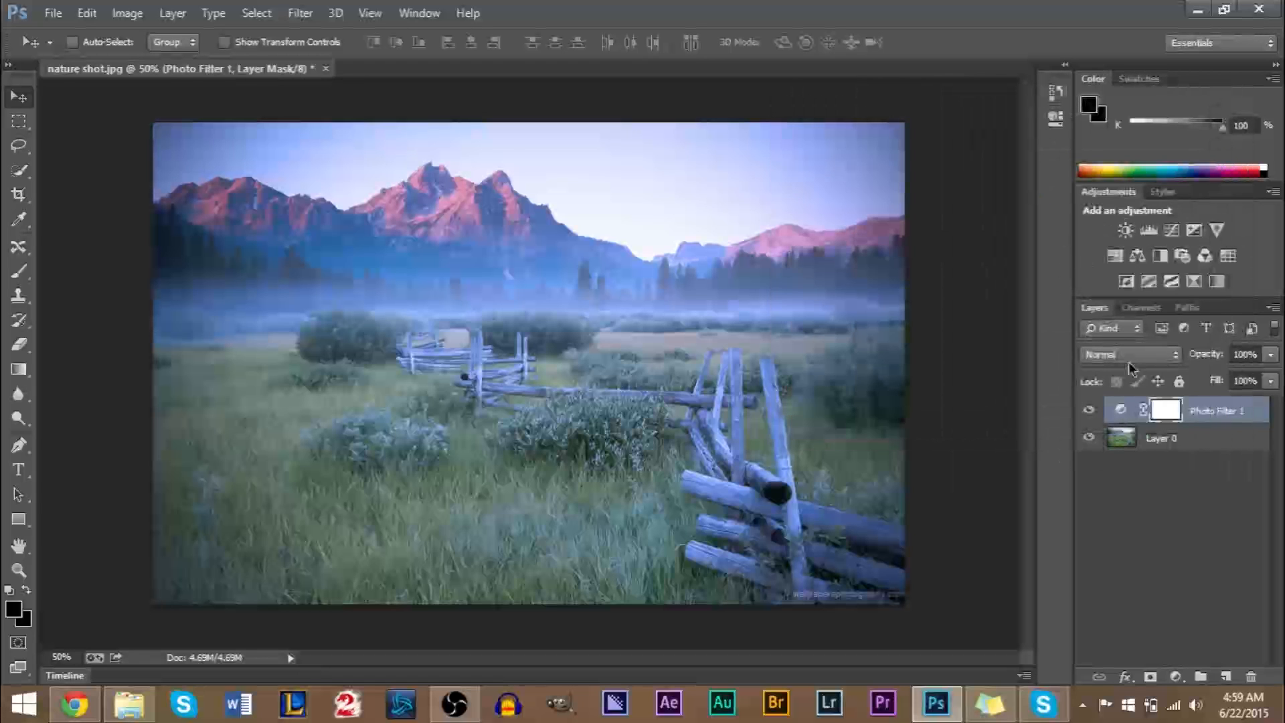
left_click(1057, 94)
left_click(1057, 94)
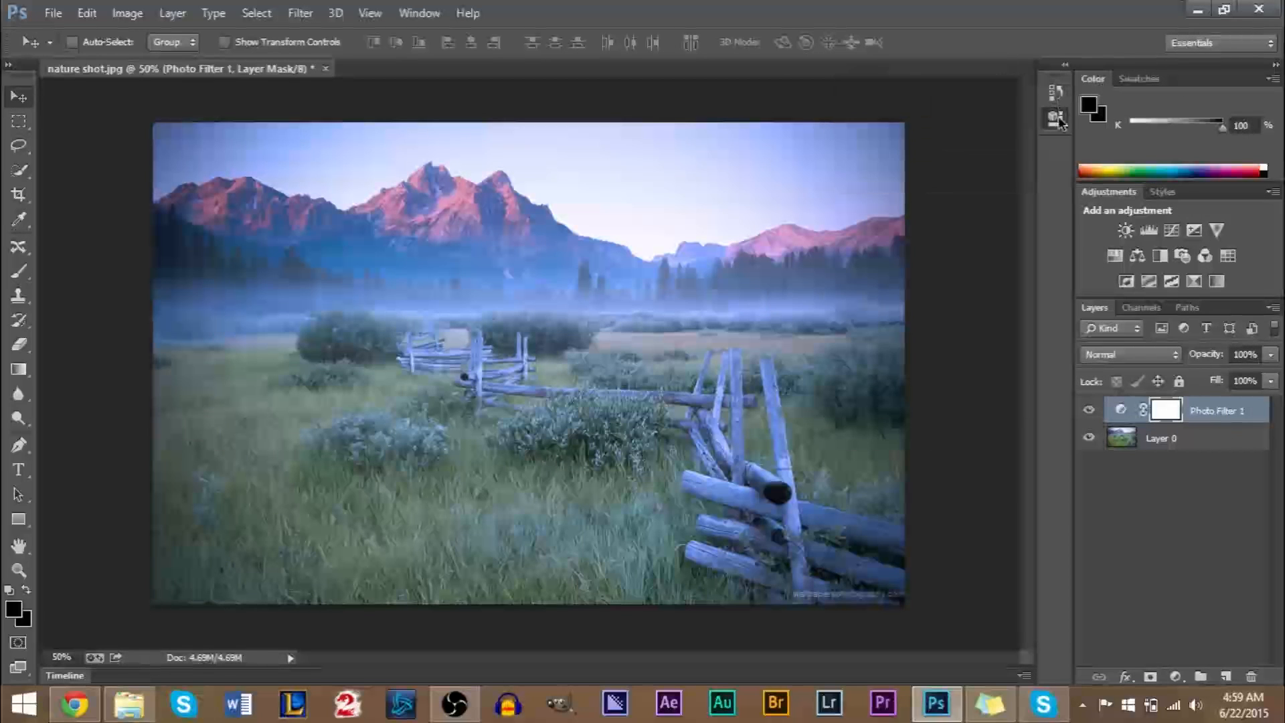
left_click(1056, 118)
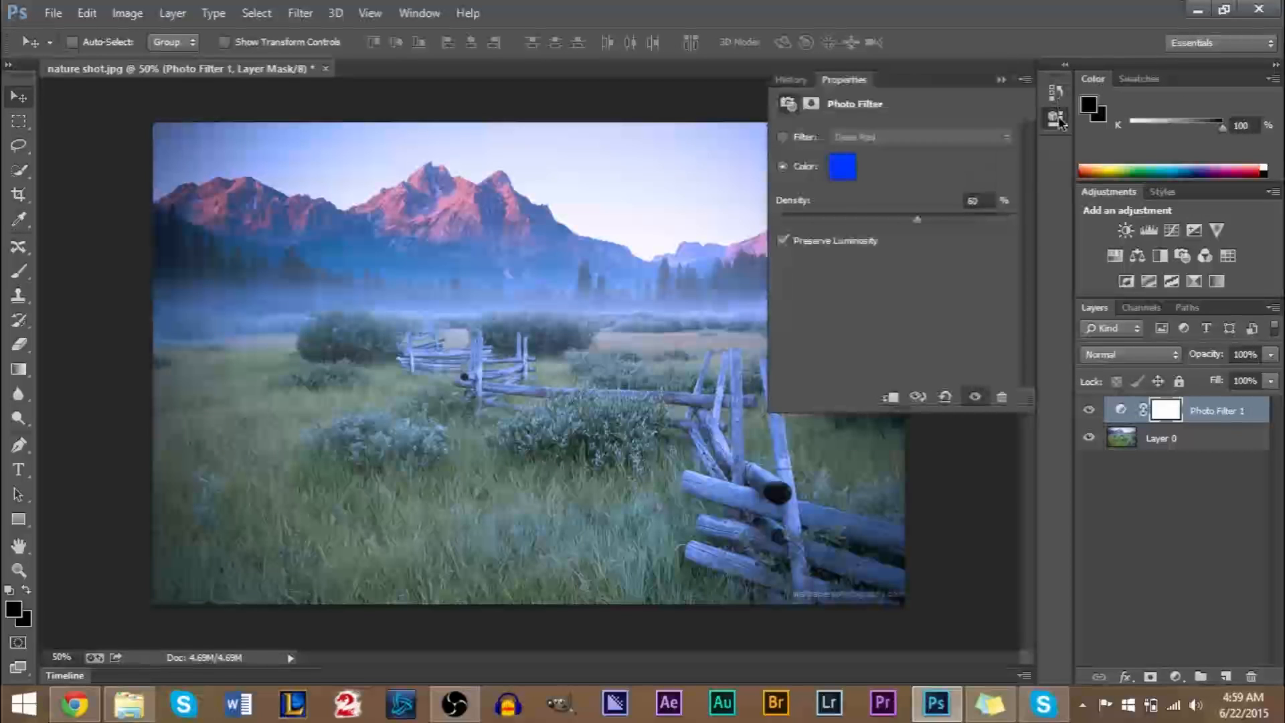
left_click(784, 241)
left_click(784, 241)
left_click(784, 241)
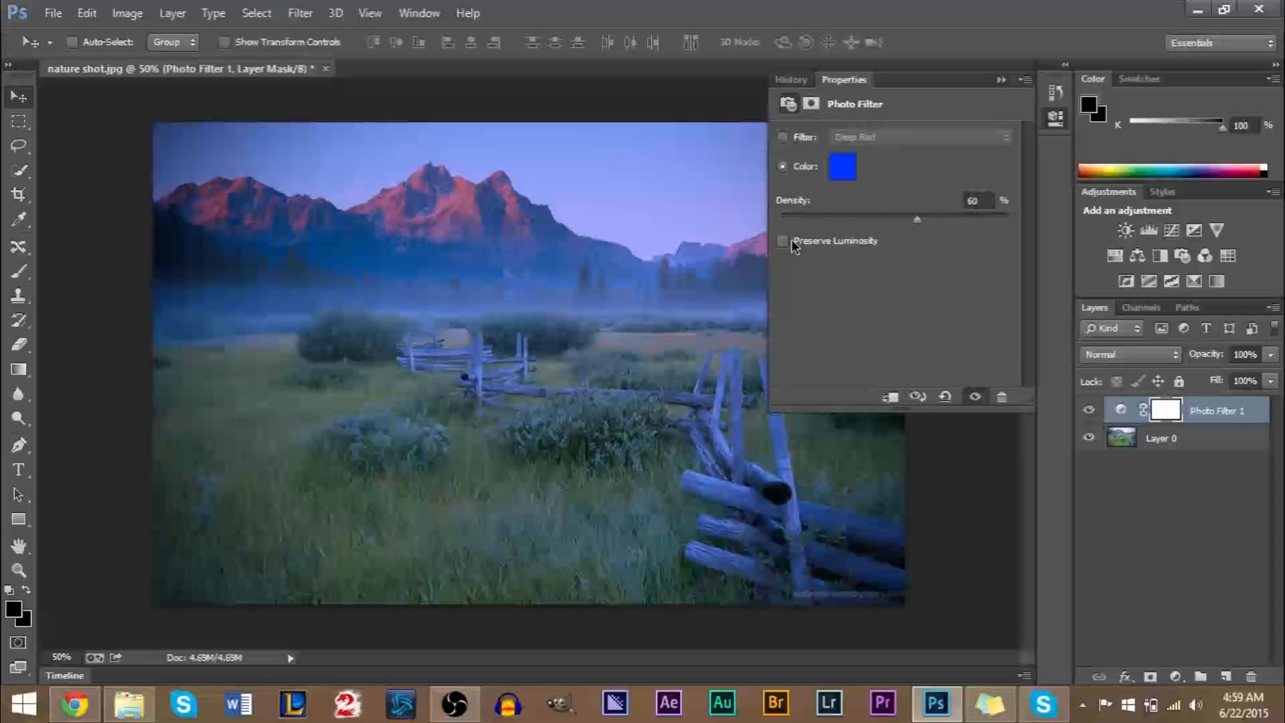
left_click(784, 241)
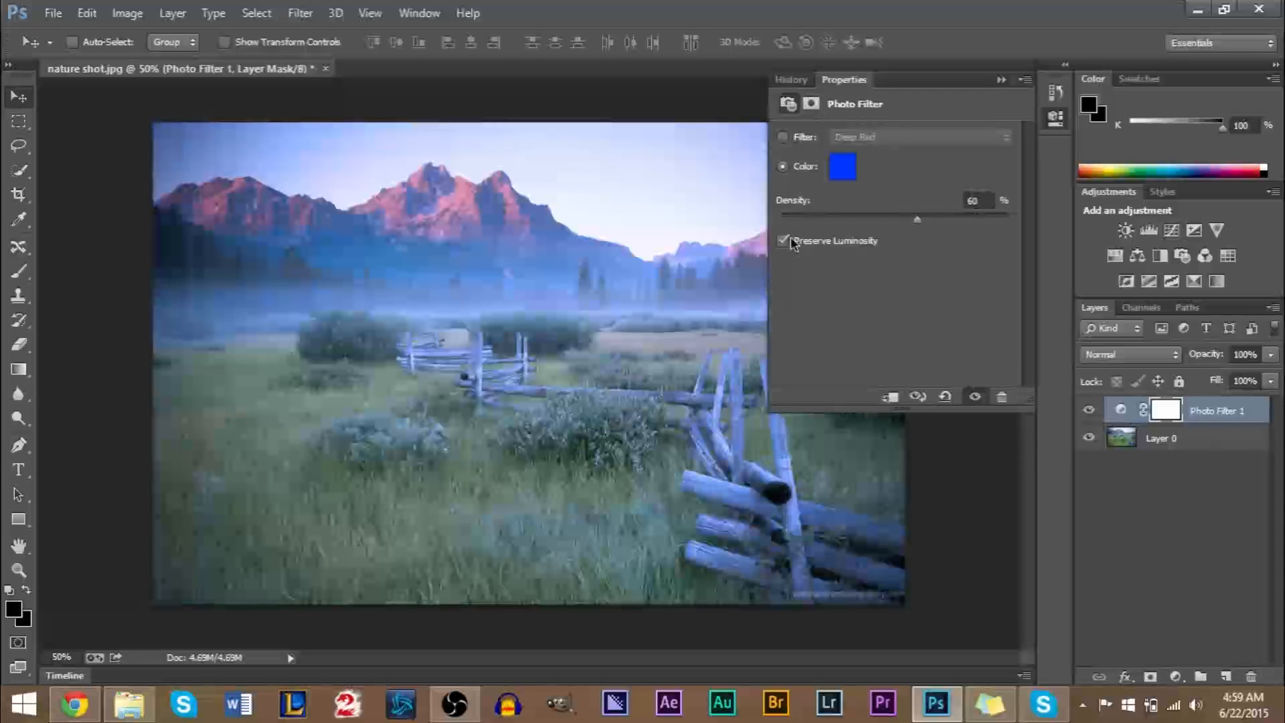
left_click(784, 241)
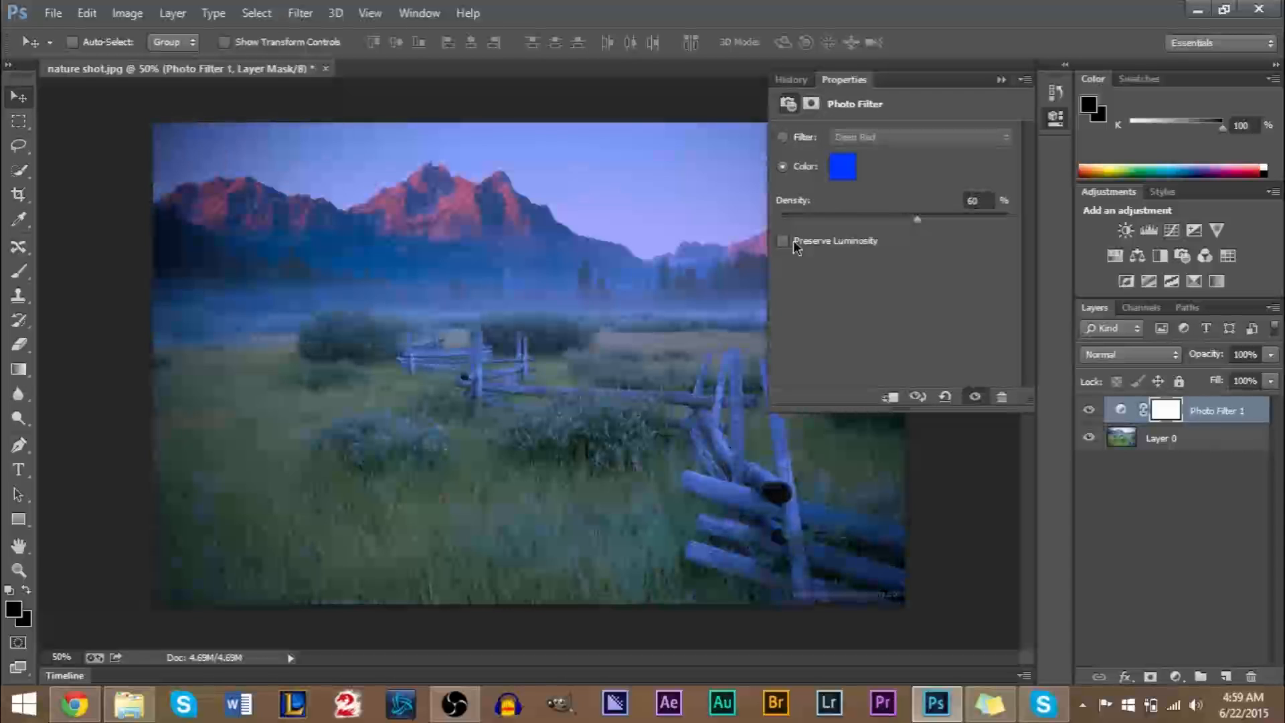
left_click(787, 244)
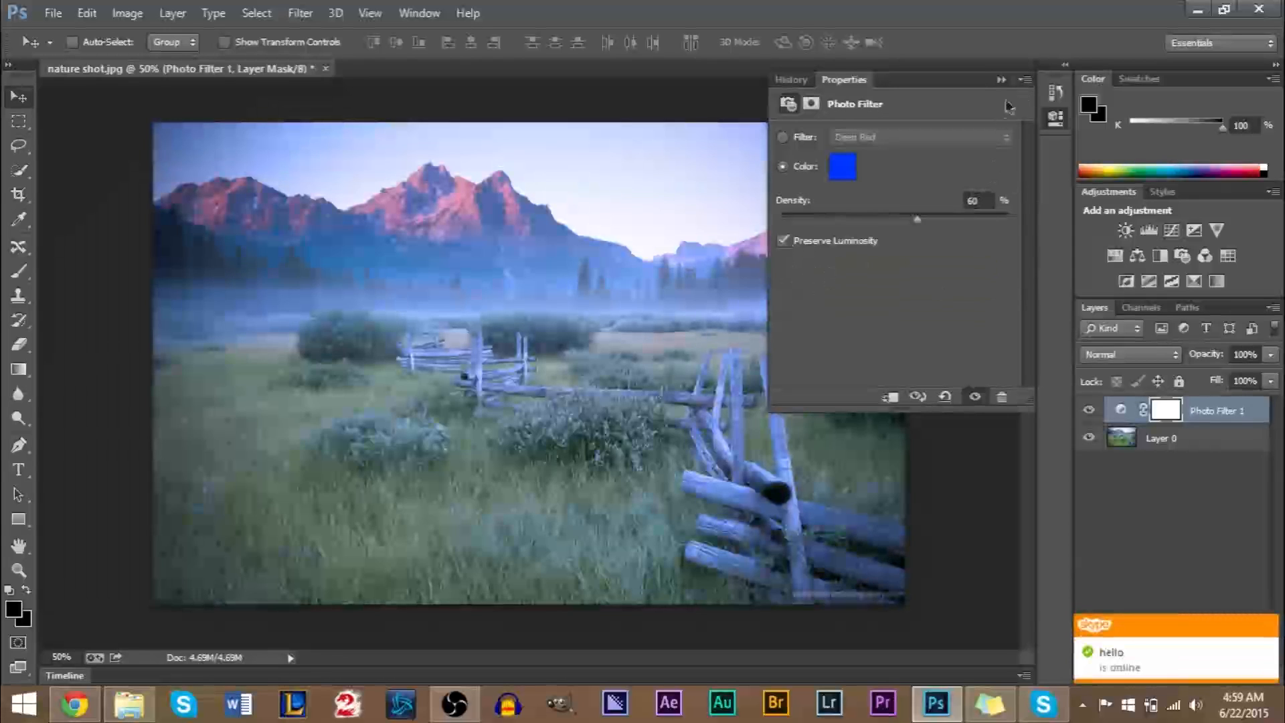
left_click(1001, 80)
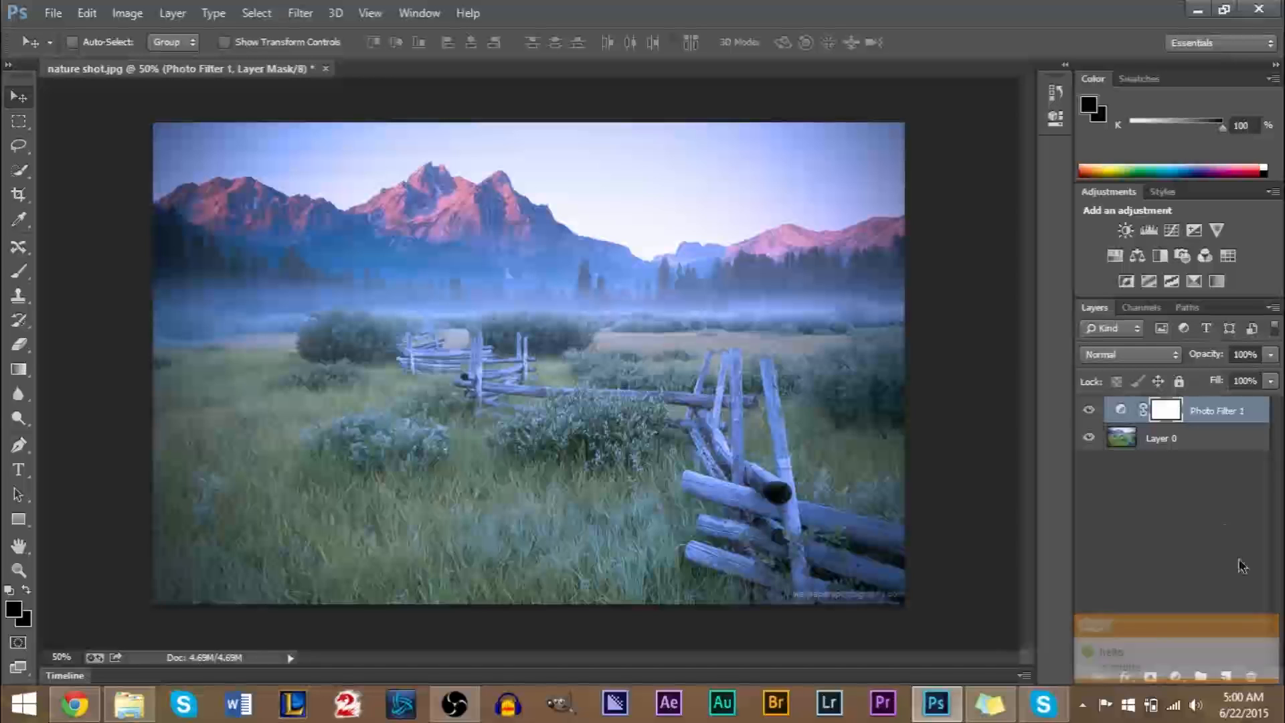
Delete the photo filter's layer mask and the Photo Filter 1 layer, keeping only the photo layer.
left_click(1253, 681)
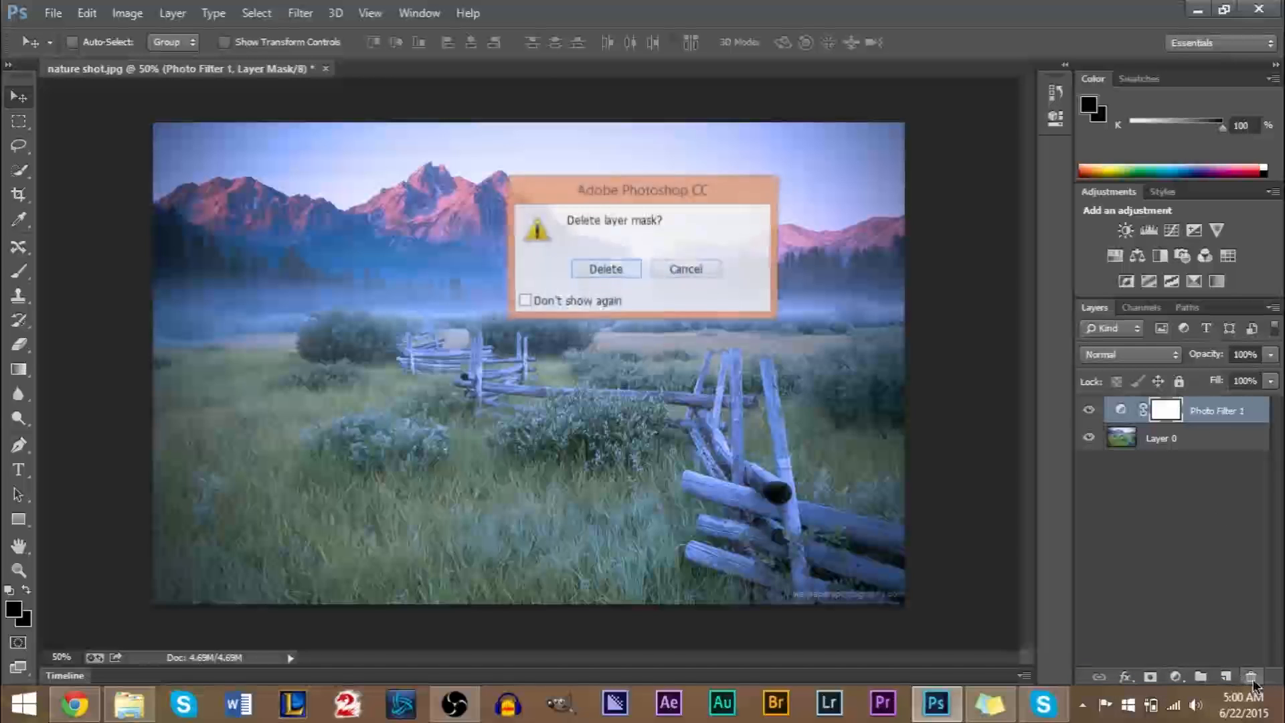
left_click(602, 273)
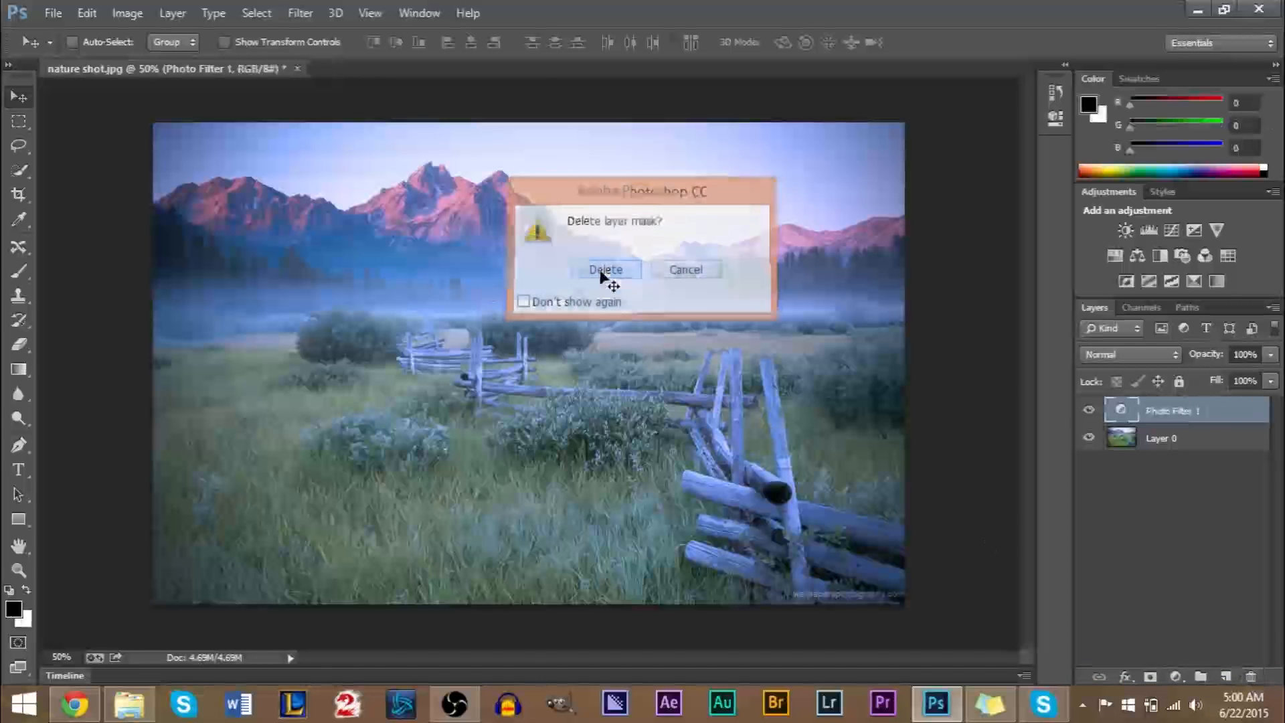
left_click(1254, 678)
left_click(606, 270)
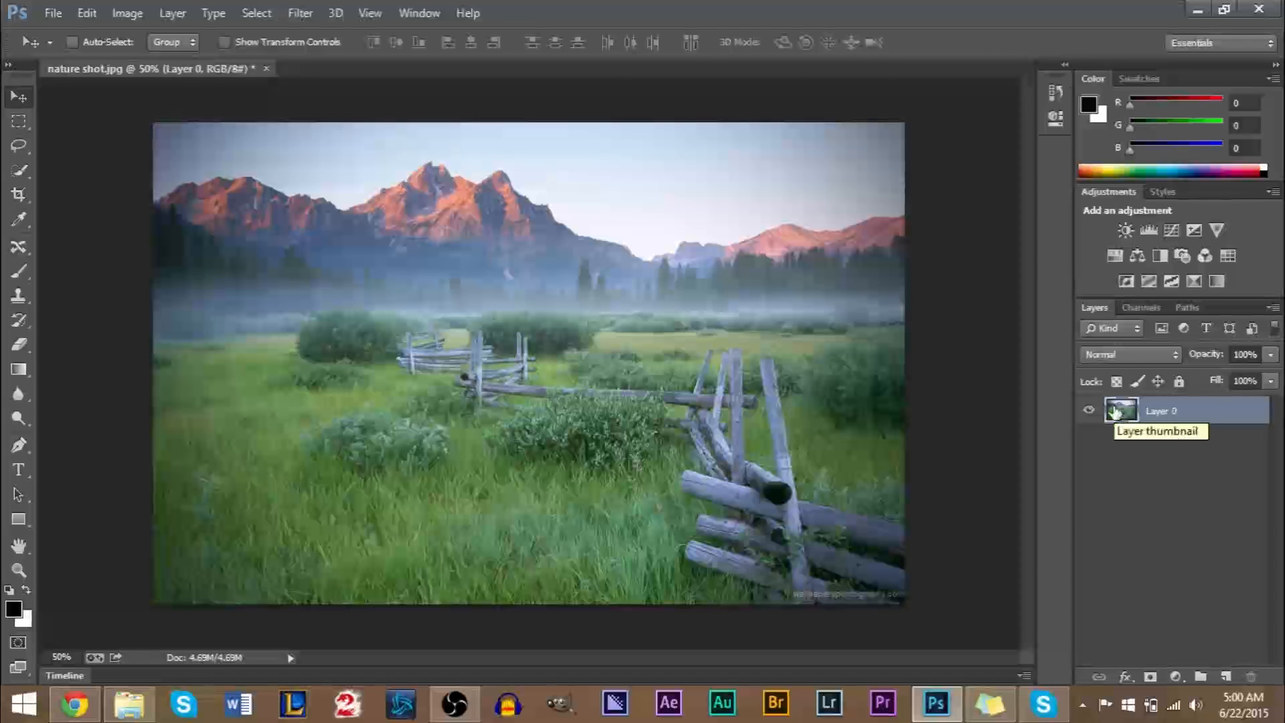
Switch to Chrome and browse the Google image results for "photoshop overlays".
left_click(77, 714)
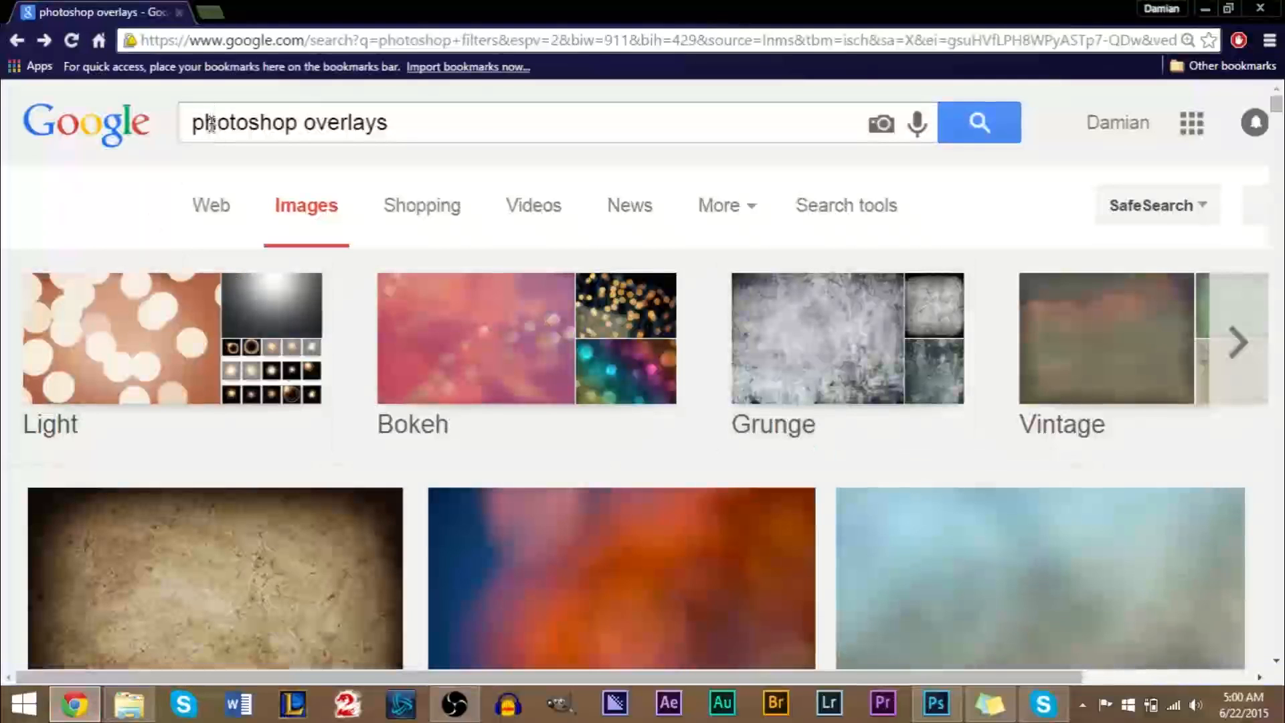
left_click_drag(210, 120, 462, 126)
left_click(476, 126)
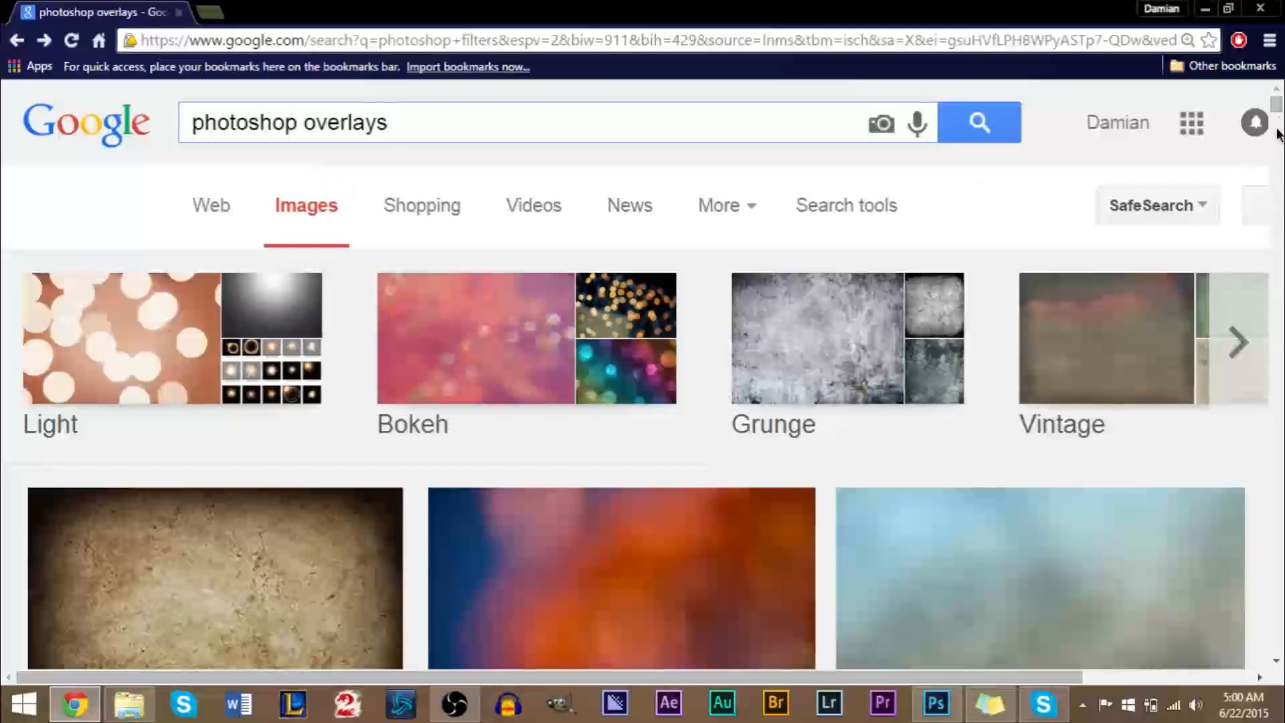
scroll(1278, 134, "down", 10)
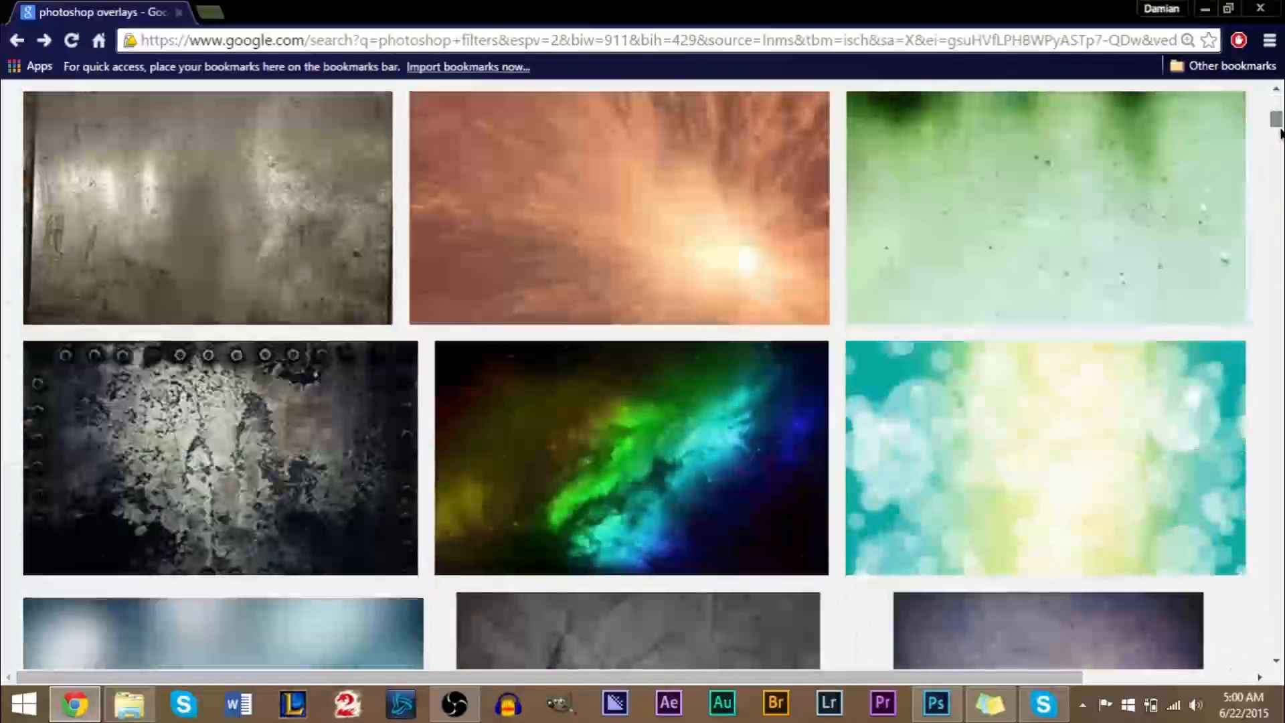
scroll(1280, 134, "down", 15)
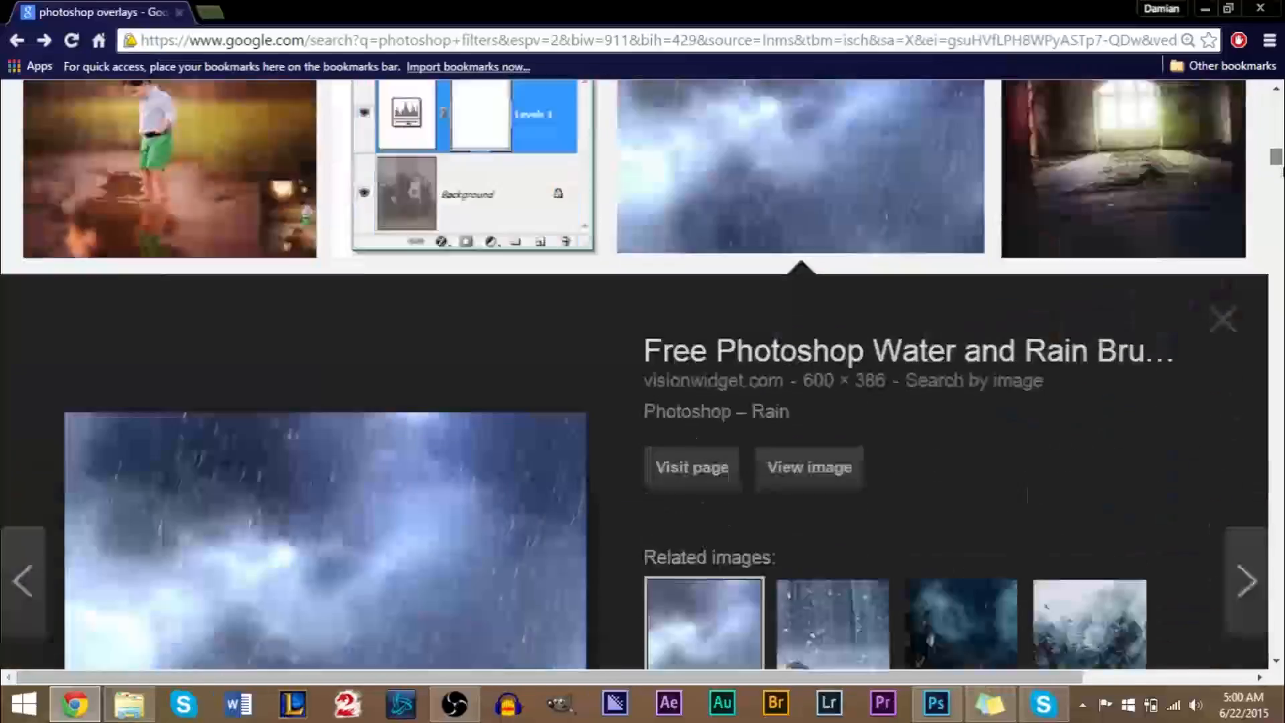
scroll(1281, 170, "down", 15)
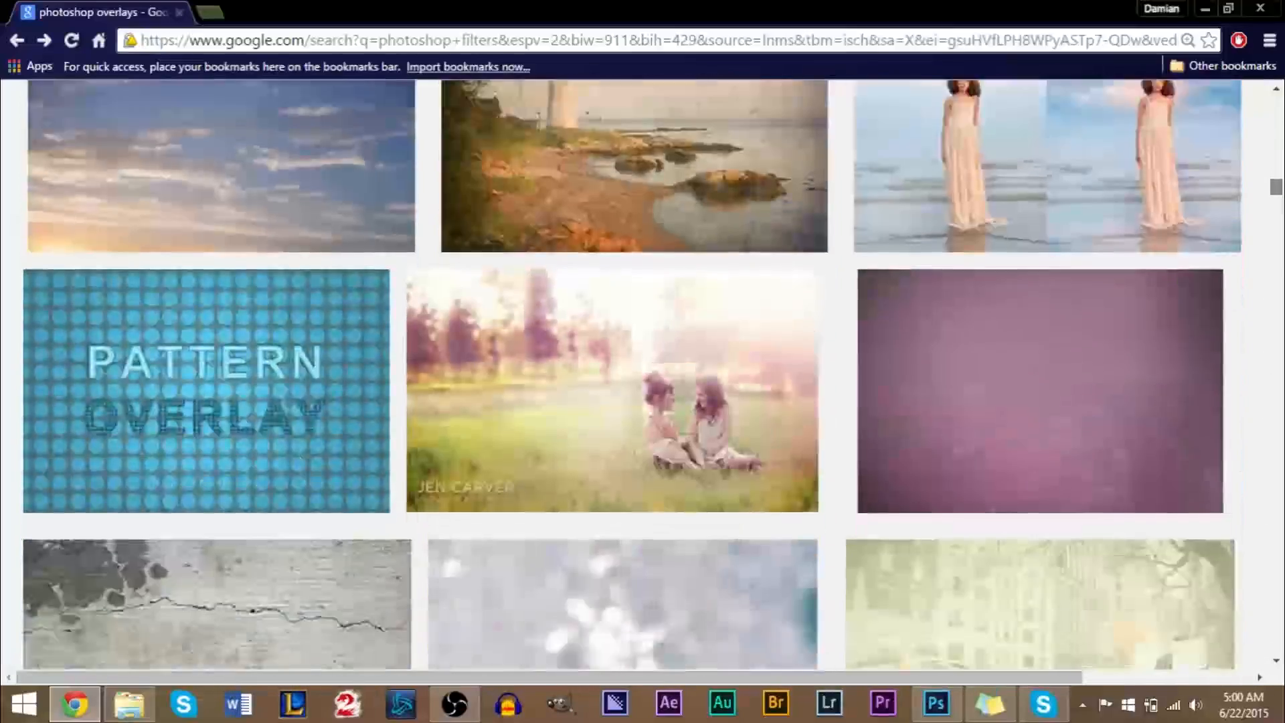
scroll(635, 375, "down", 15)
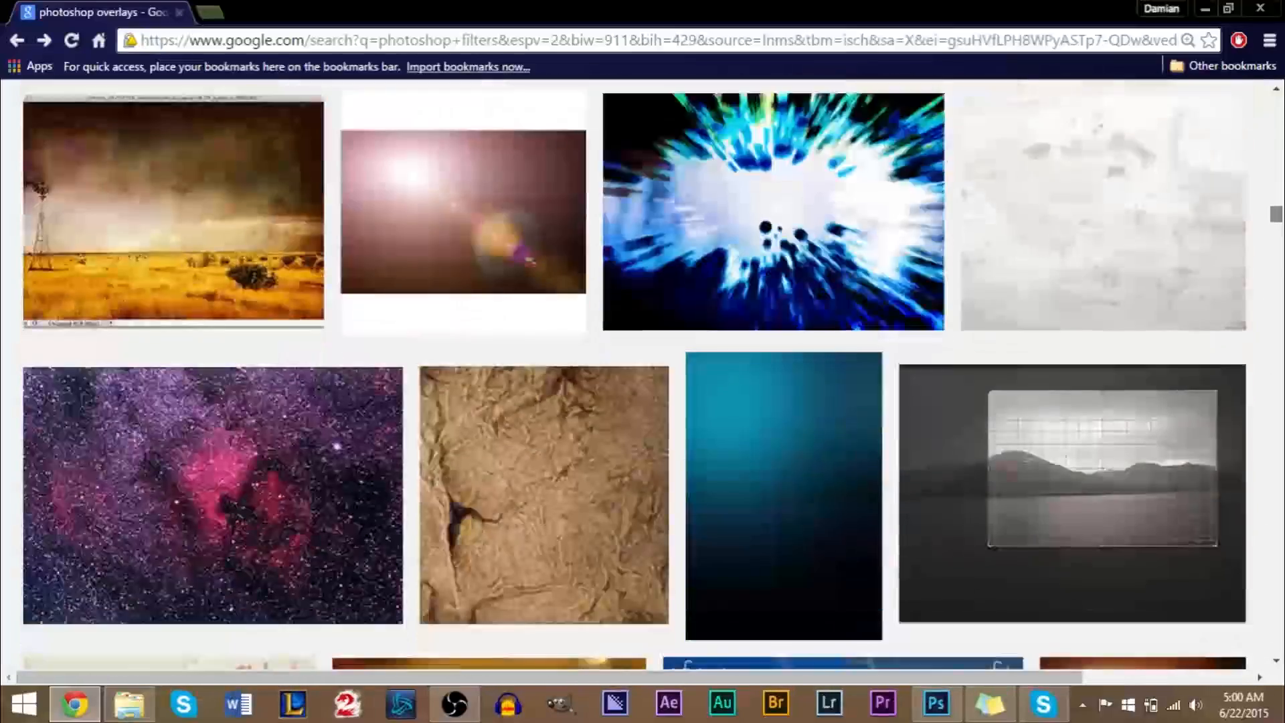
left_click_drag(1276, 221, 1270, 104)
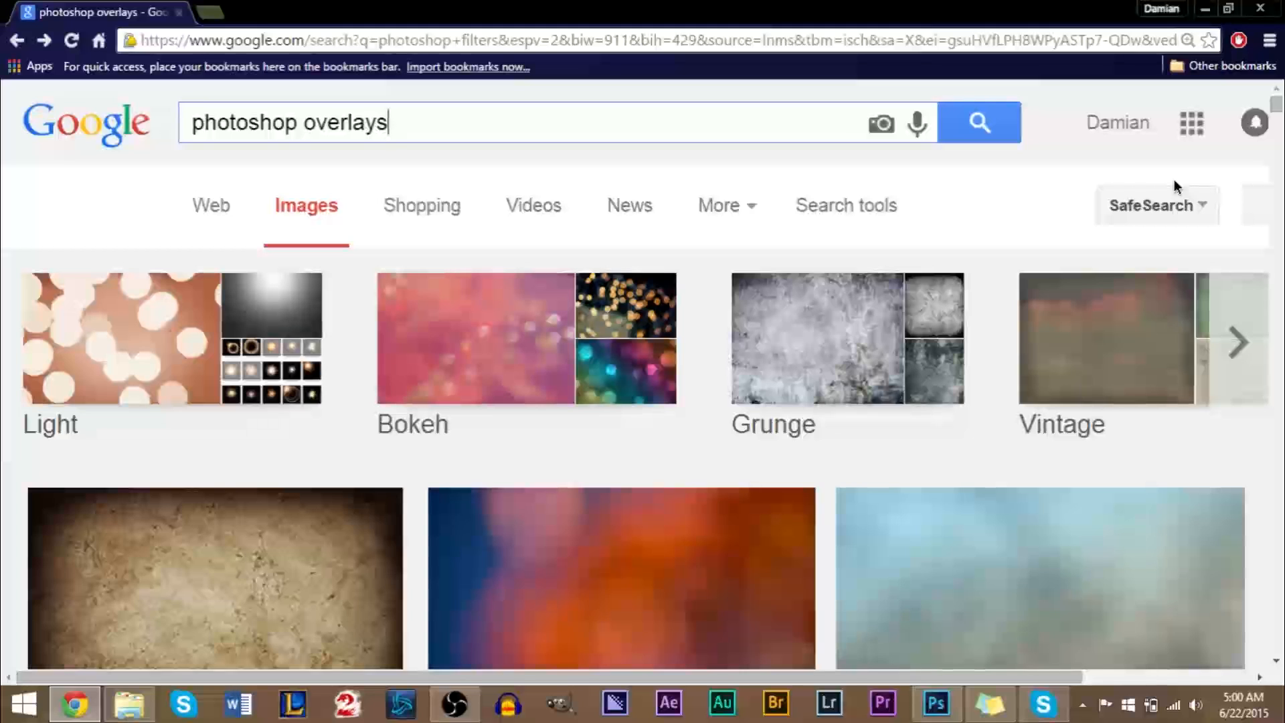
Switch to the Overlays folder in File Explorer and preview the overlay images 4.jpg, 3.jpg and 1.gif.
key("alt+Tab")
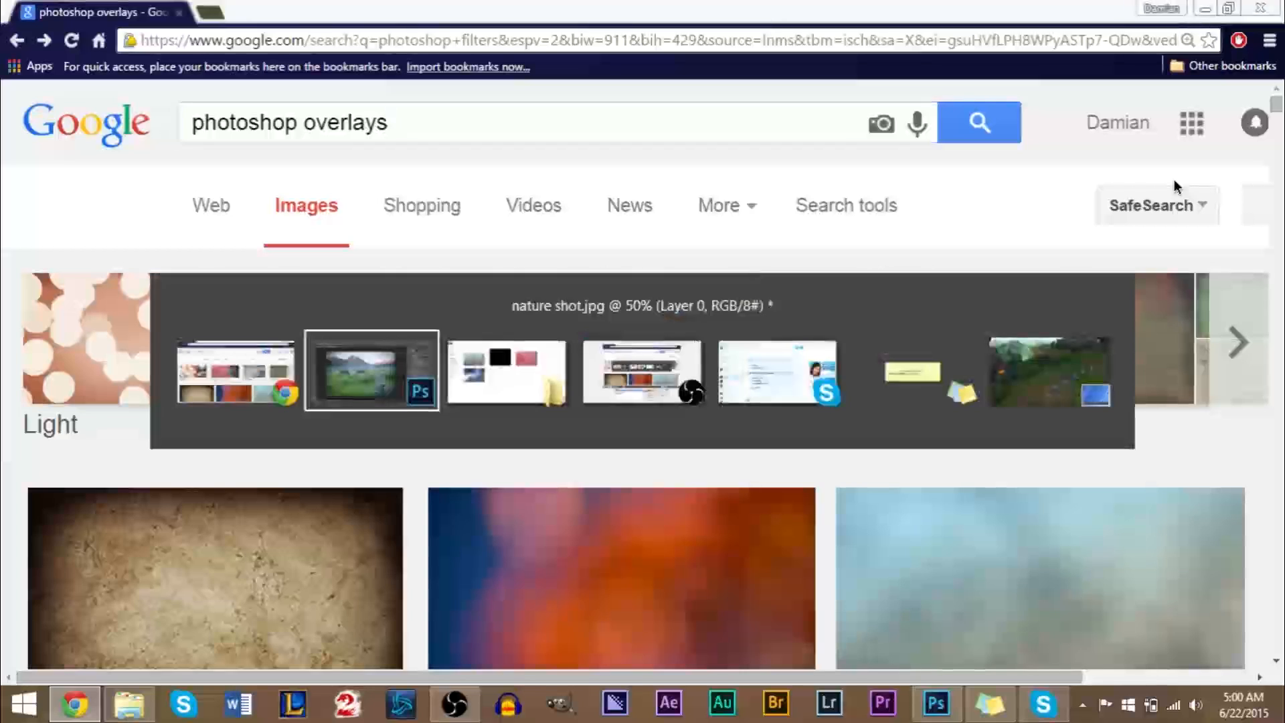
key("alt+Tab")
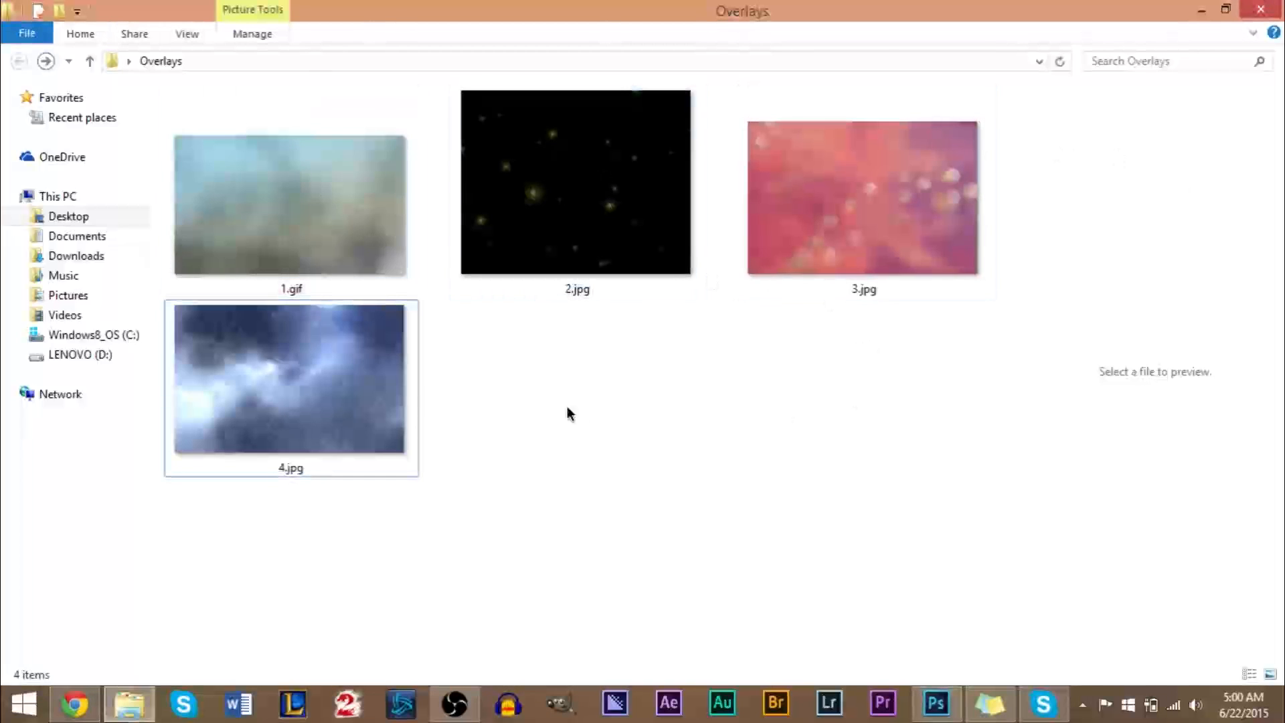
left_click(301, 342)
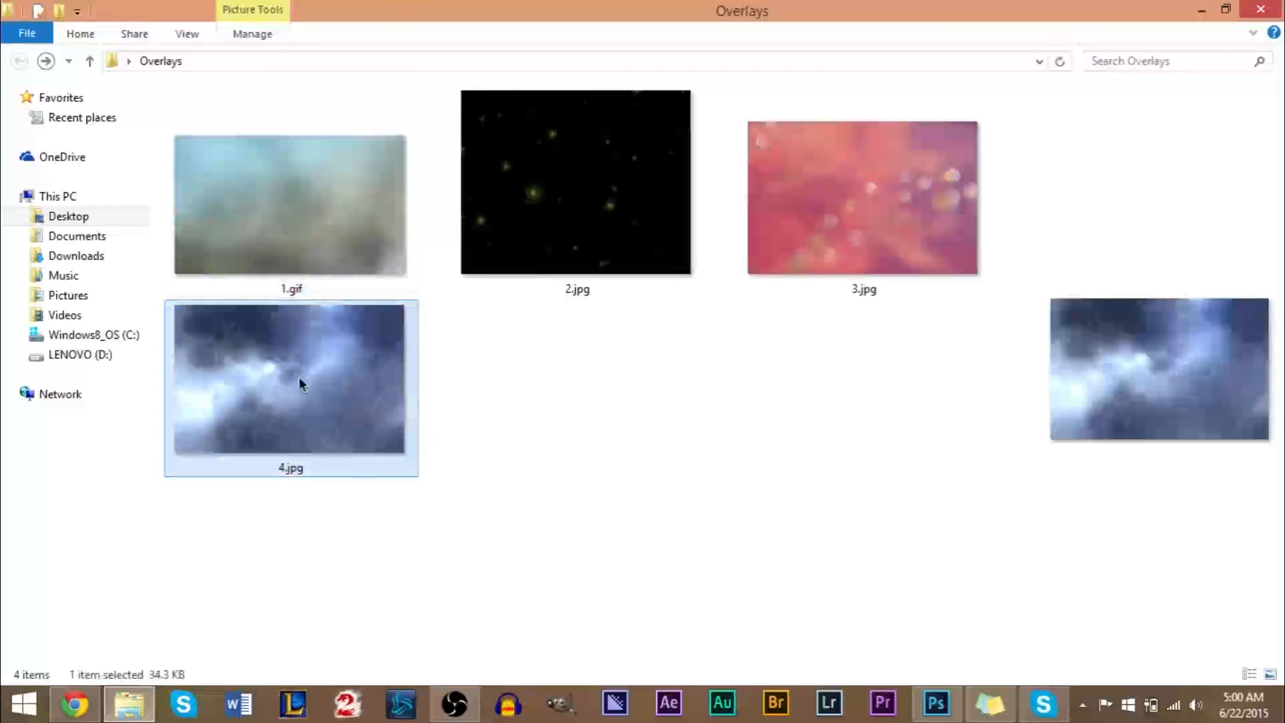
left_click(830, 201)
left_click(318, 230)
left_click(344, 345)
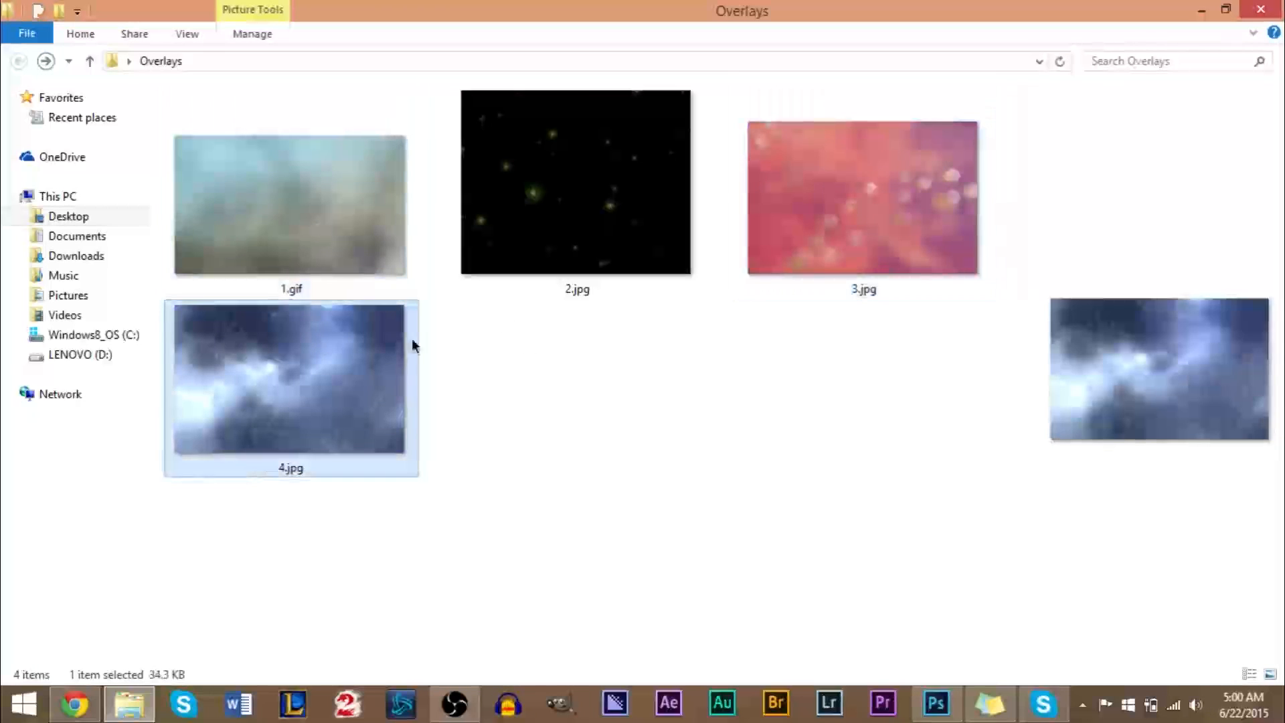
left_click(864, 229)
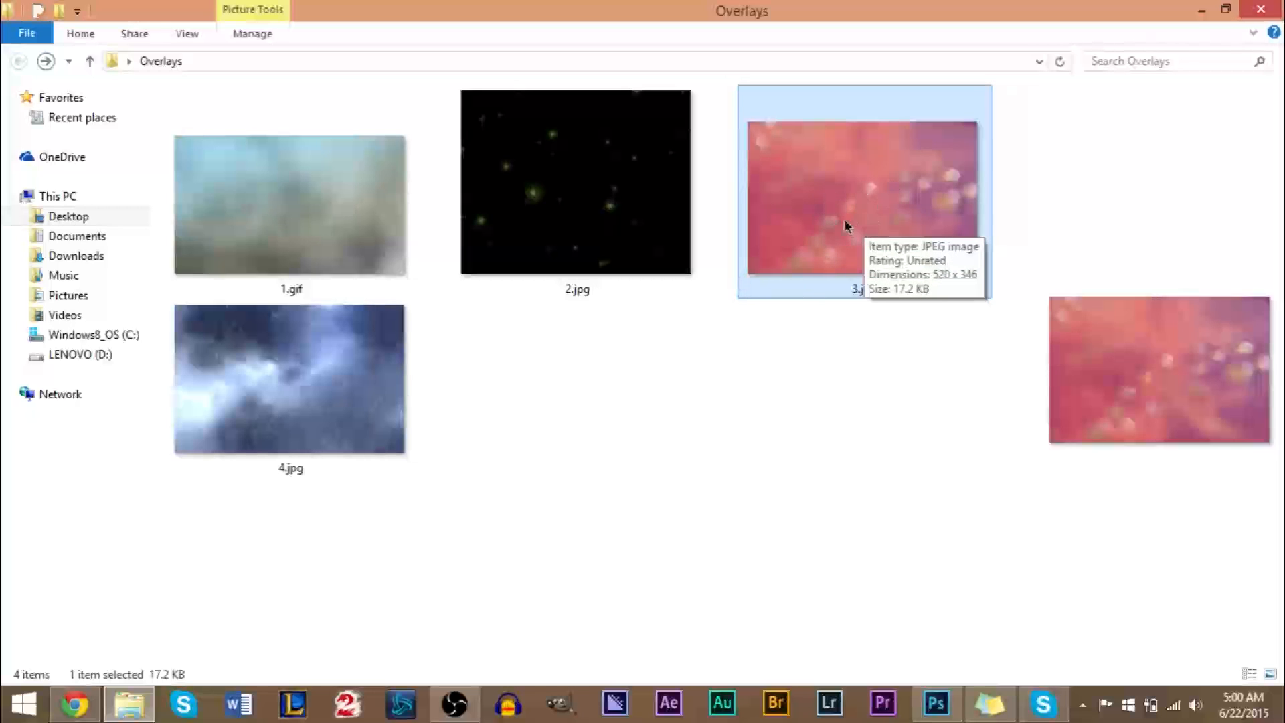
left_click(288, 361)
left_click(310, 210)
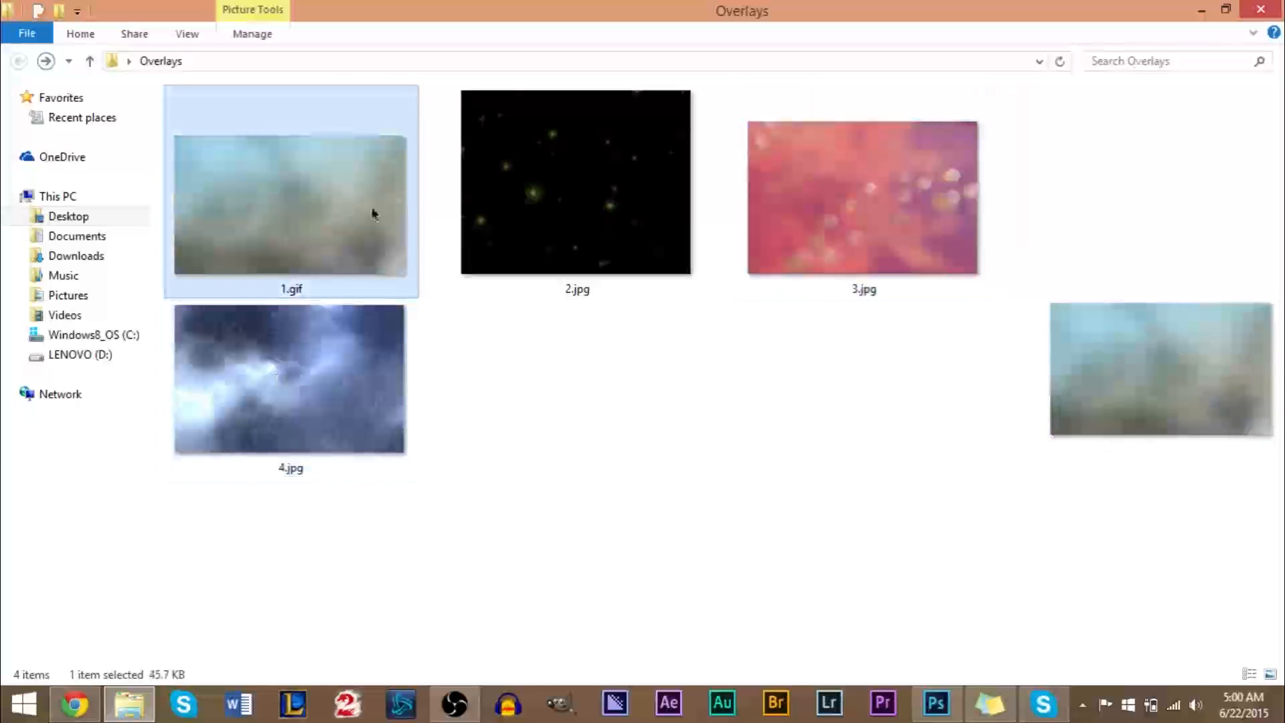
Place 2.jpg from the Overlays folder over the nature photo in Photoshop and scale it to about 159% so it covers the whole canvas.
left_click(609, 207)
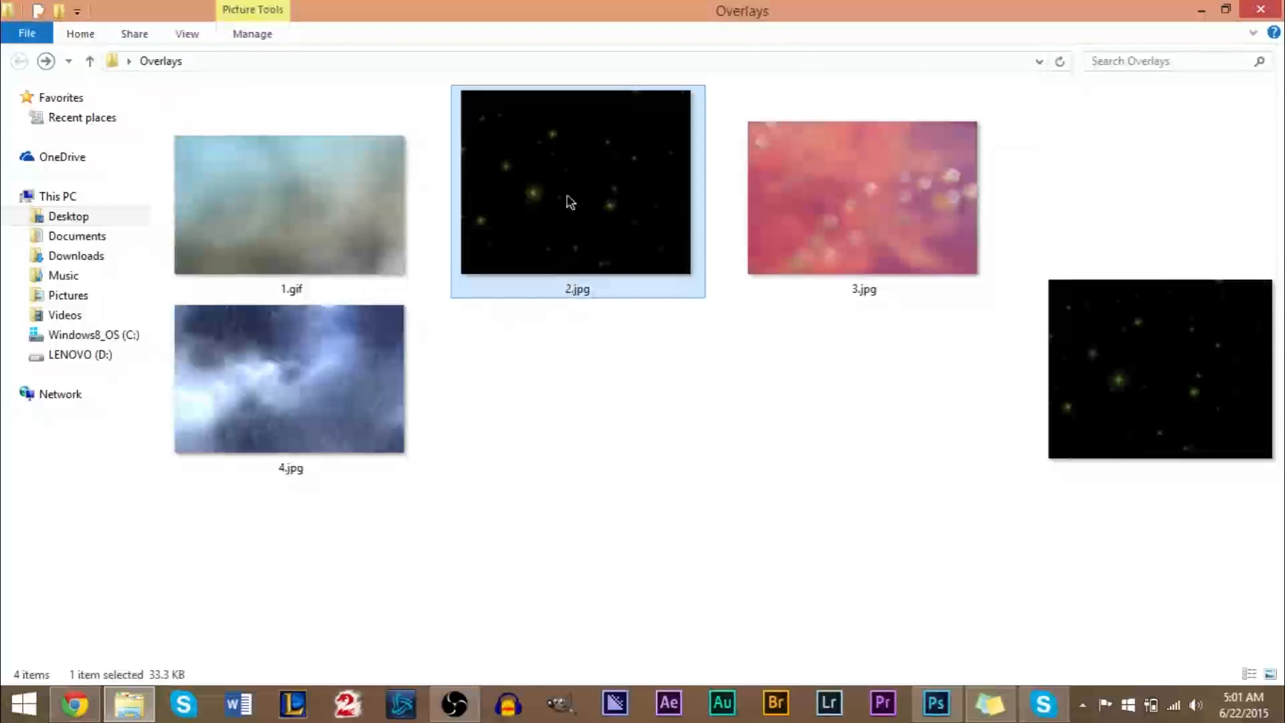
left_click_drag(550, 208, 529, 397)
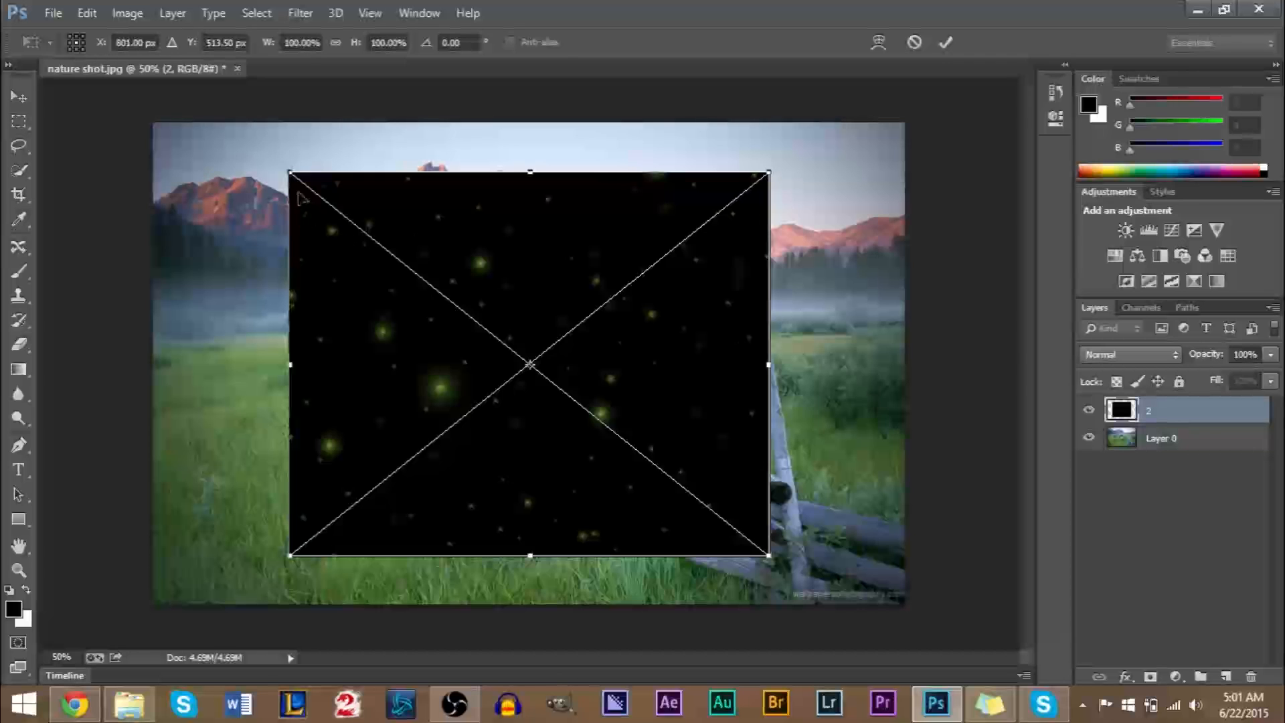
left_click_drag(294, 177, 129, 110)
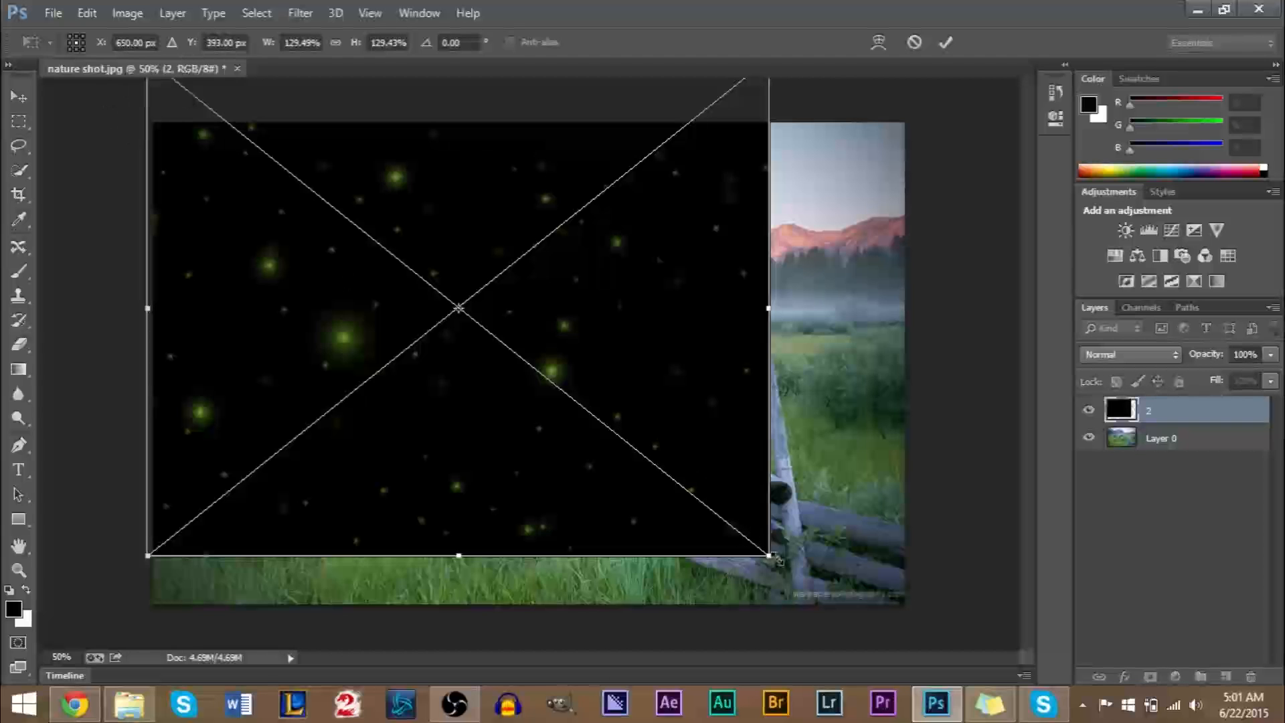
left_click_drag(769, 557, 964, 605)
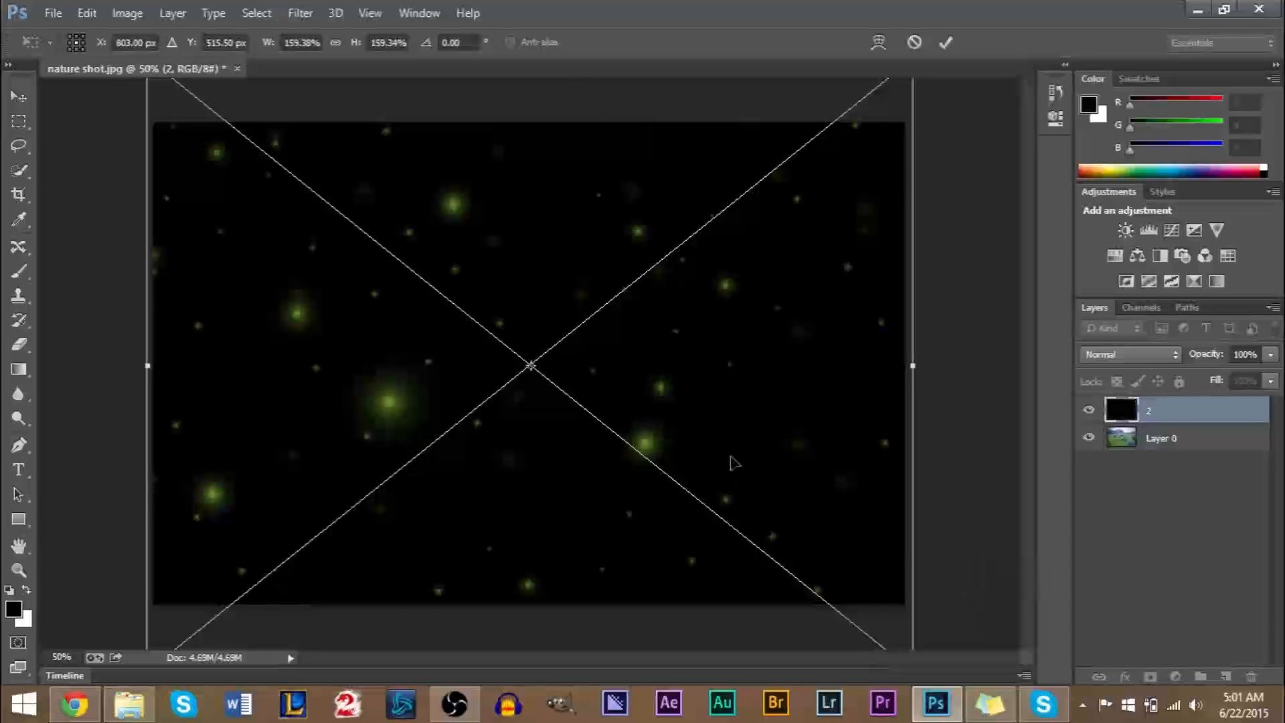
key("Return")
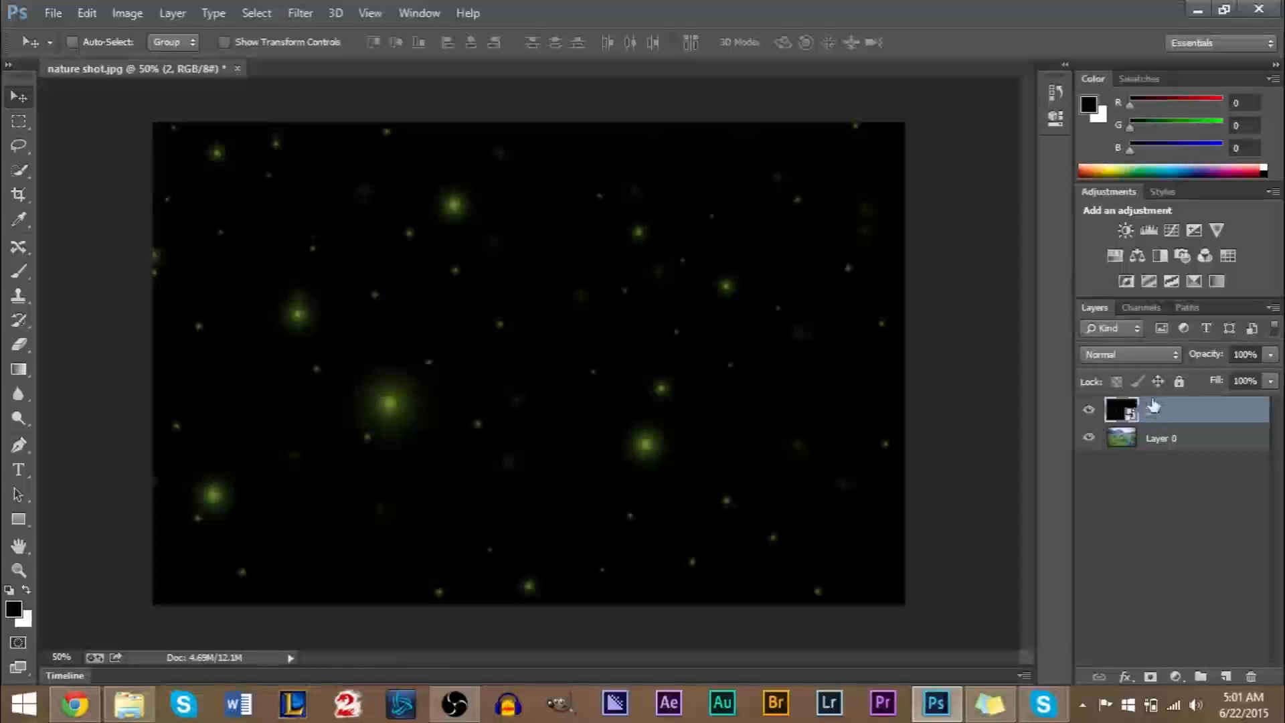
Set the blend mode of the firefly overlay layer 2 to Overlay.
left_click(1115, 356)
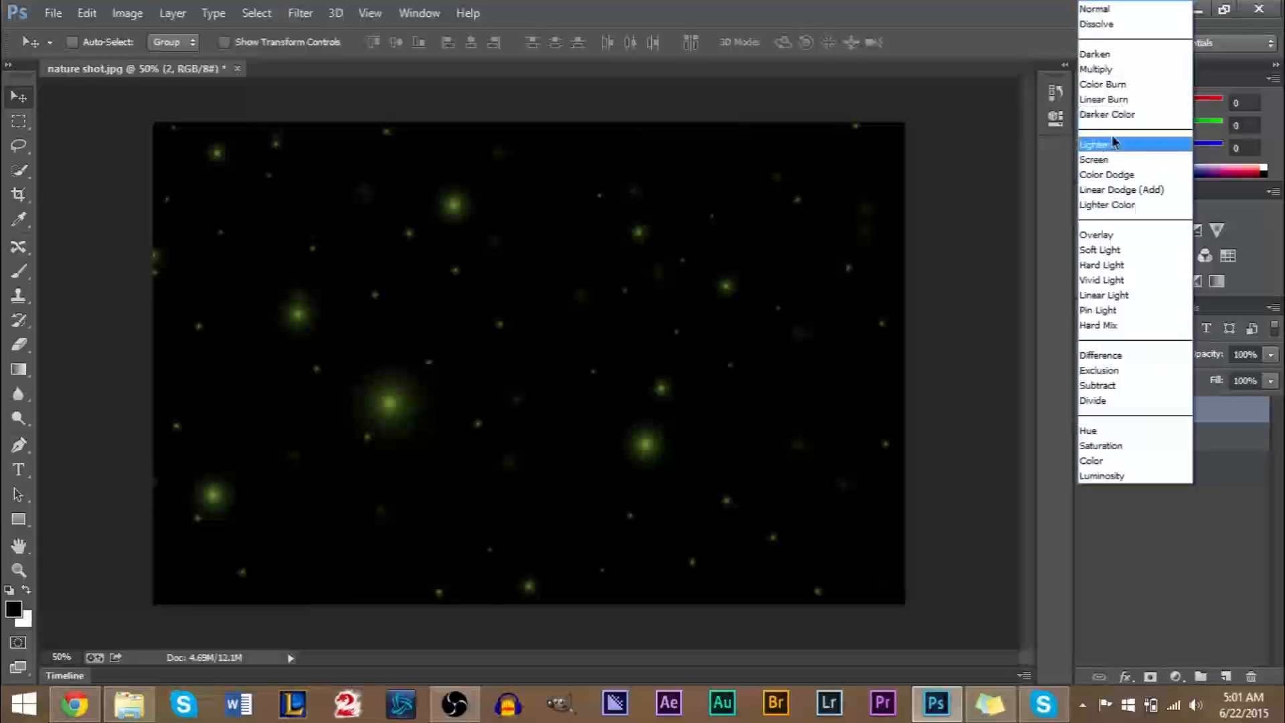
left_click(1115, 226)
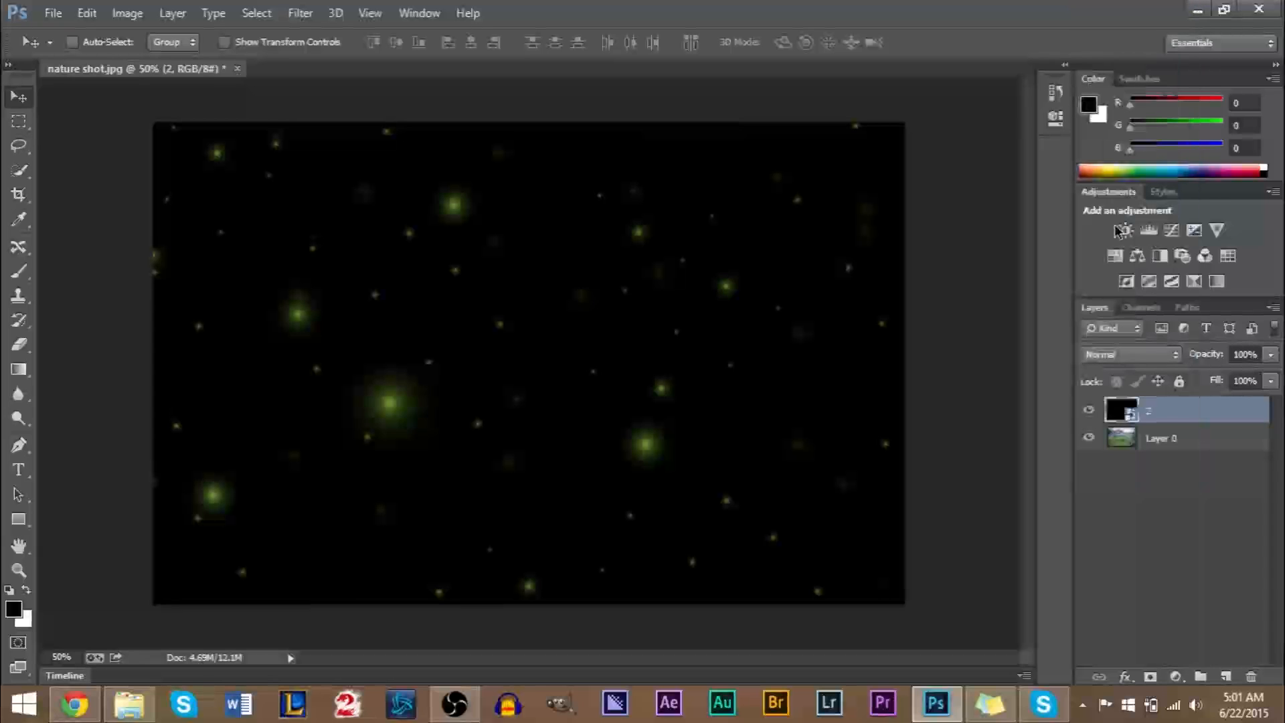
left_click(1130, 358)
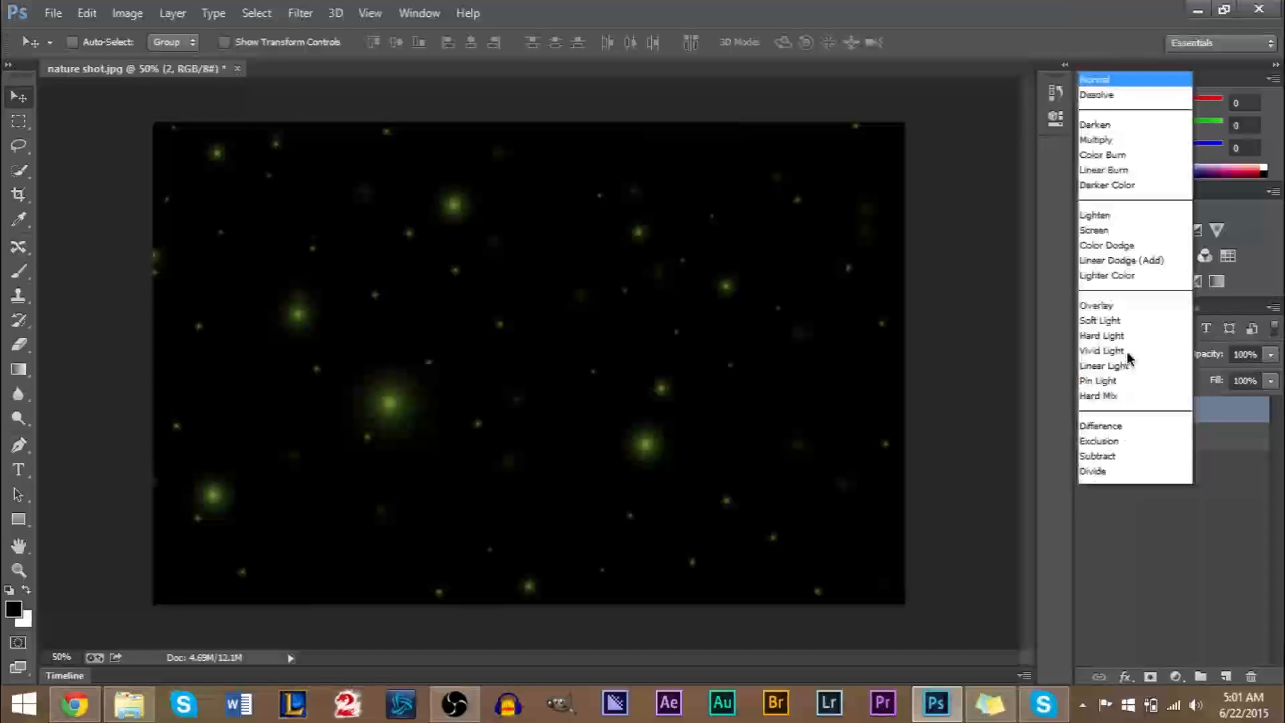
left_click(1130, 235)
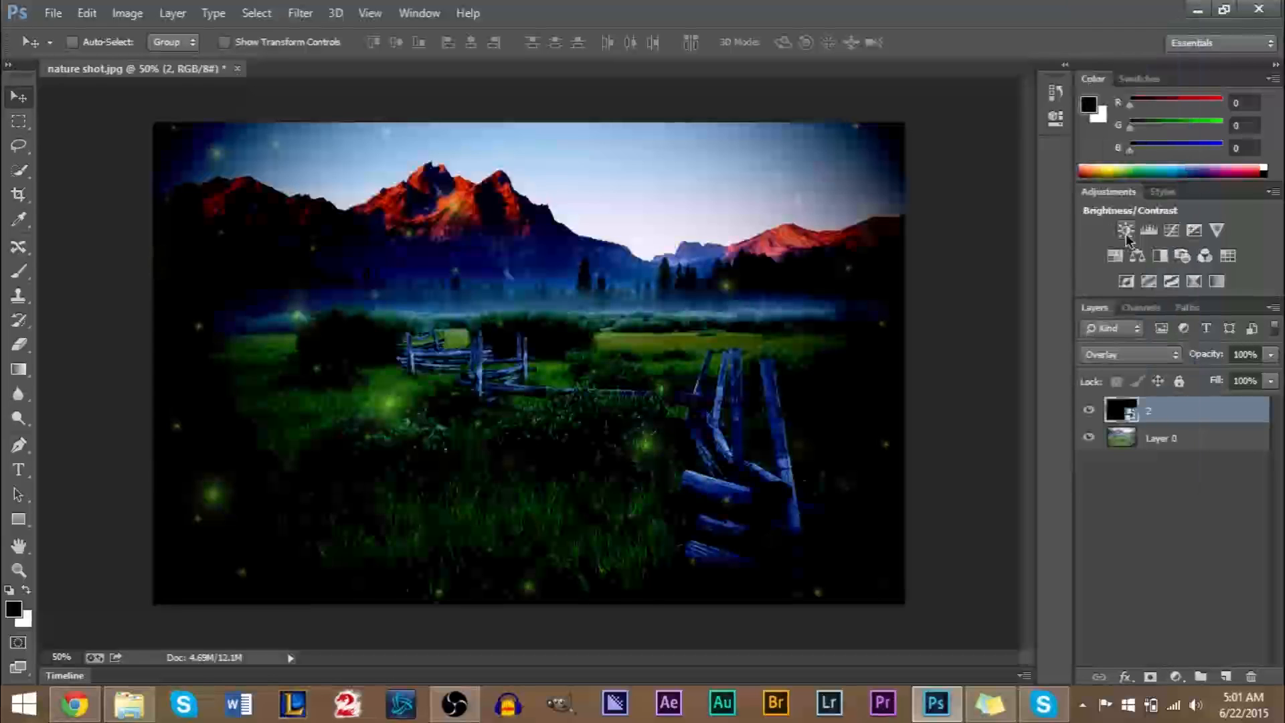
Try layer 2's opacity at 50%, and raise it back up to 99%.
left_click(1268, 358)
left_click_drag(1273, 382, 1223, 381)
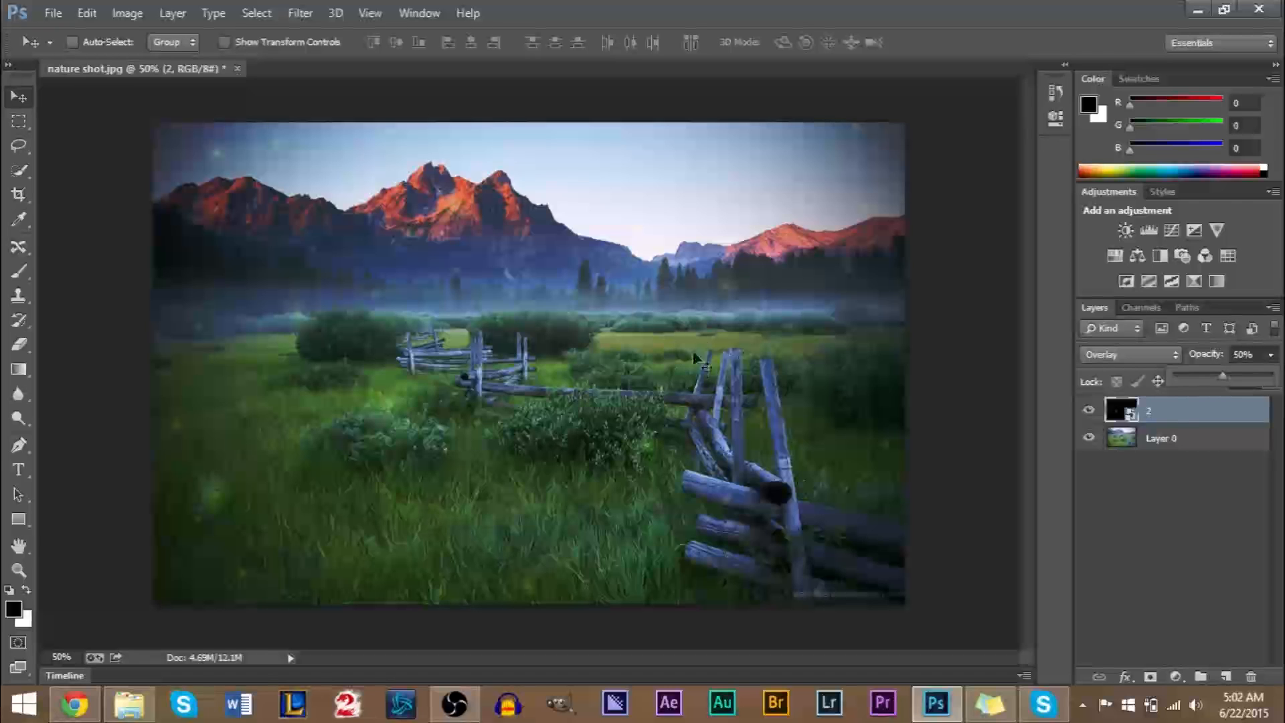
left_click_drag(1228, 381, 1272, 372)
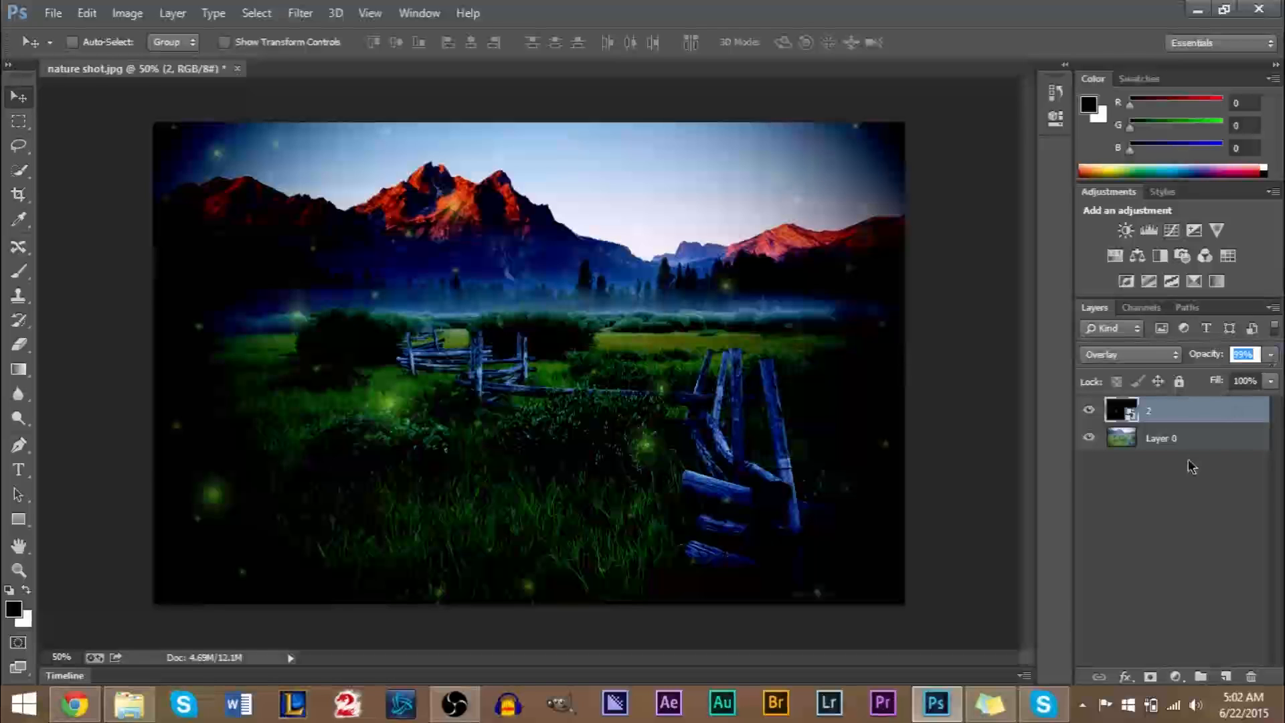
Try the Multiply blend mode on layer 2, and change it to Screen.
left_click(1138, 355)
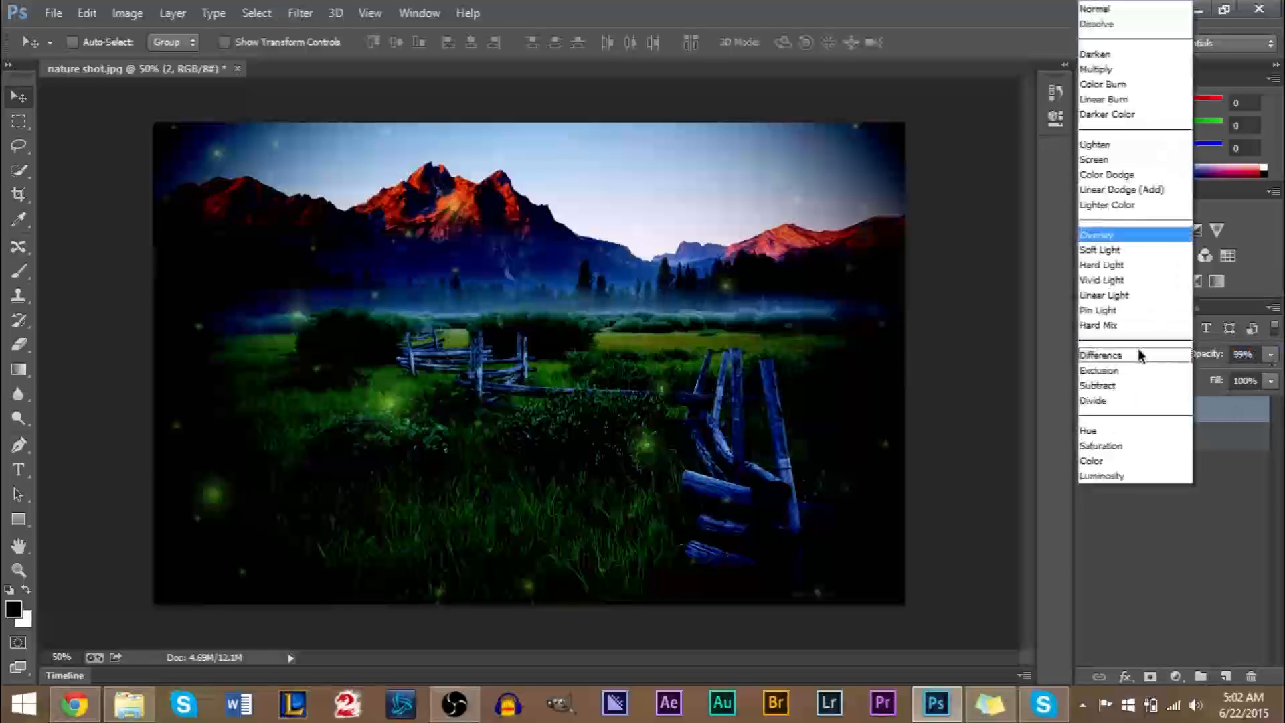
left_click(1124, 69)
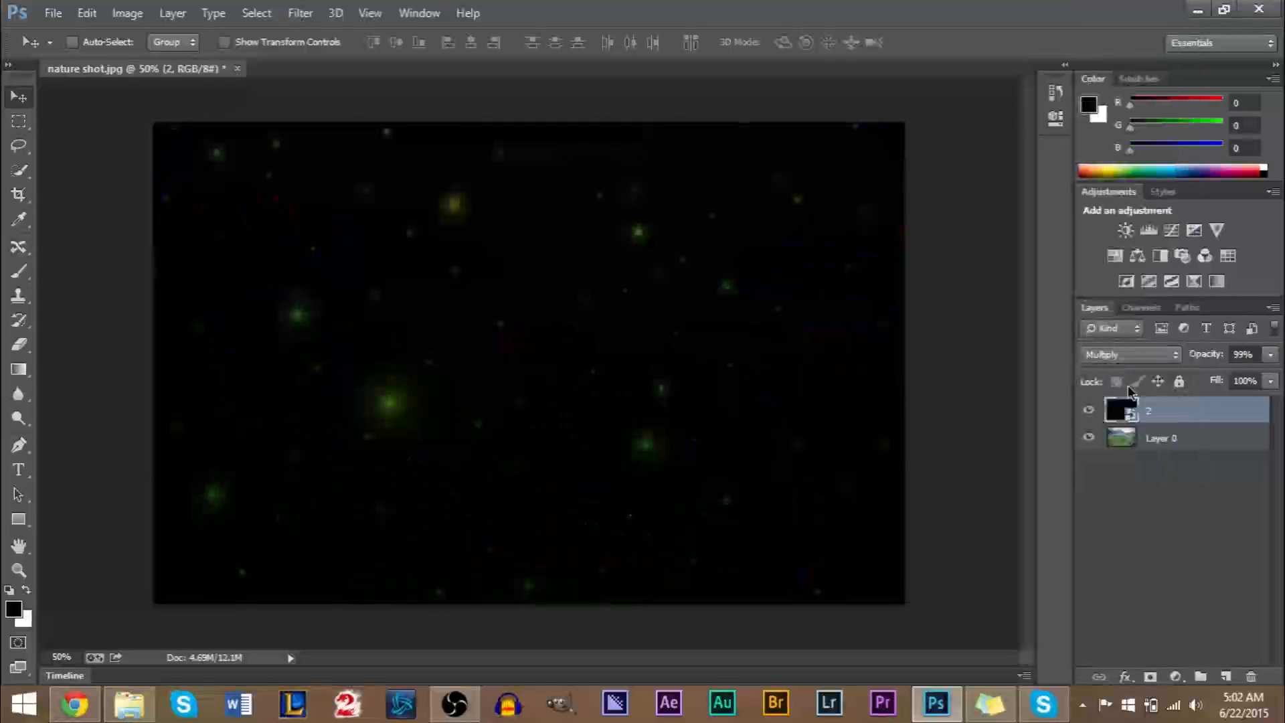
left_click(1132, 354)
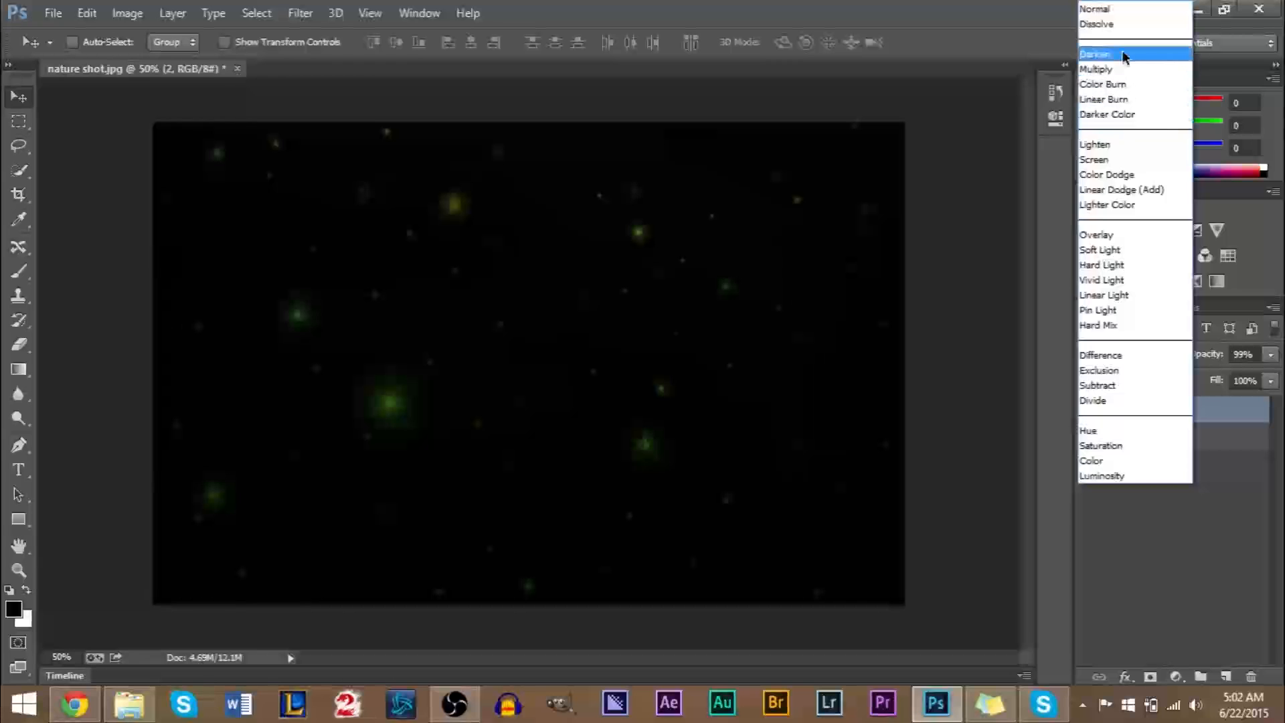
left_click(1117, 158)
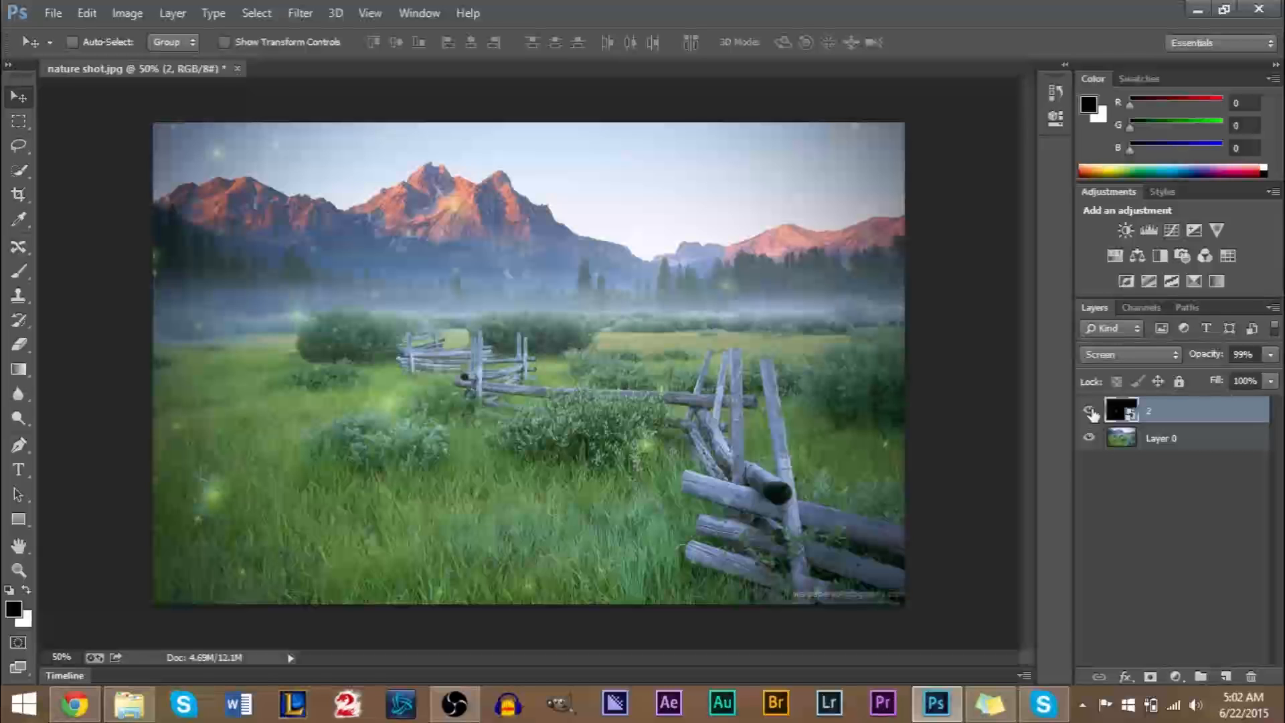
Compare the Pin Light, Linear Light, Hard Light, Color Burn and Darken blend modes on layer 2.
left_click(1088, 355)
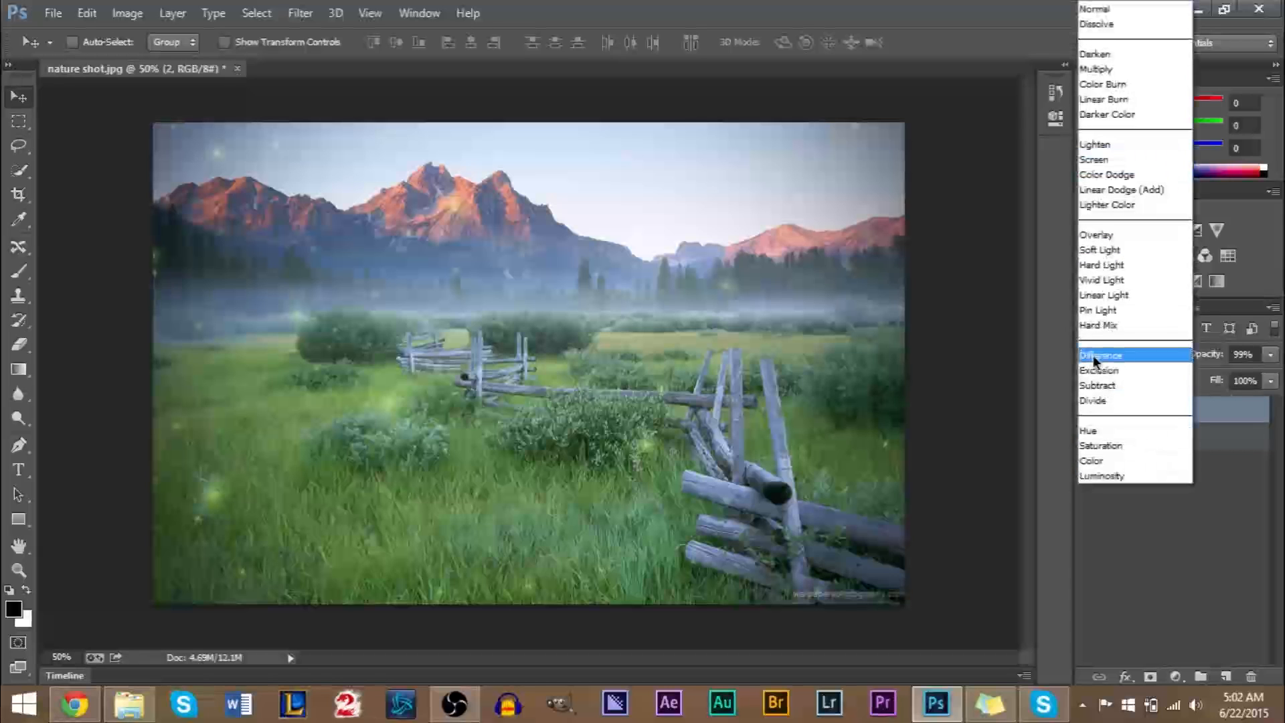
left_click(1114, 311)
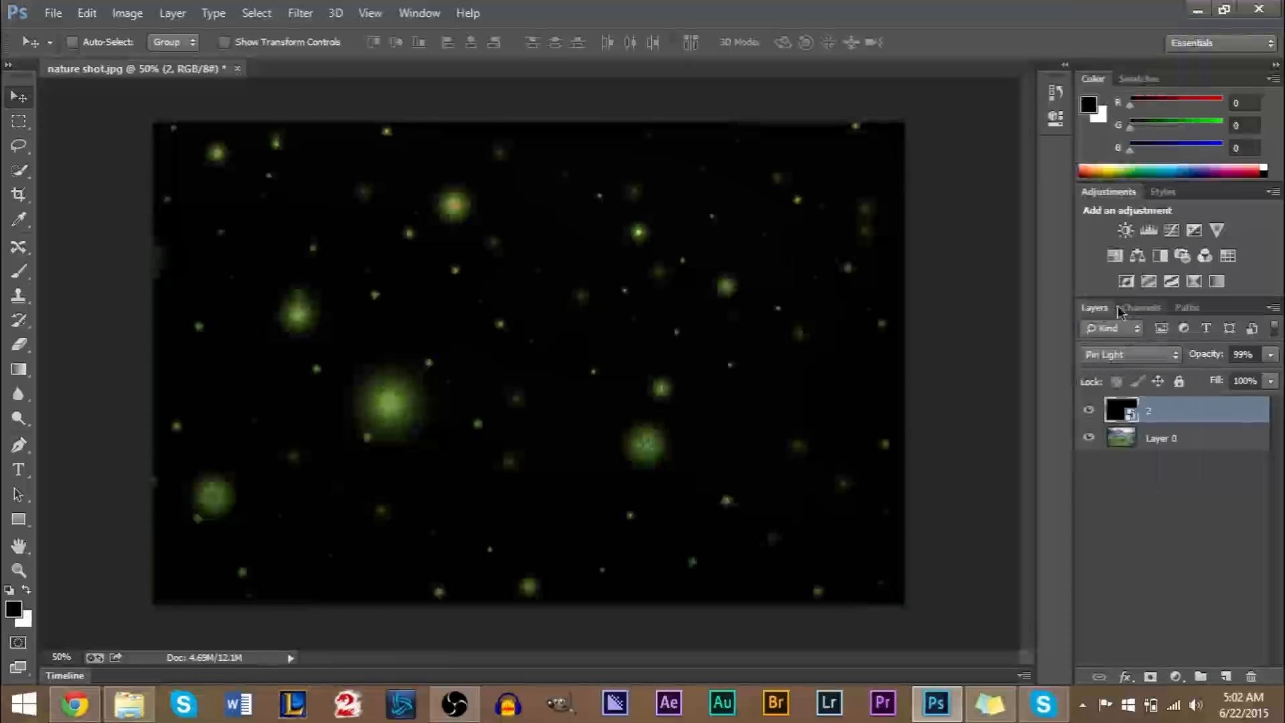
left_click(1127, 356)
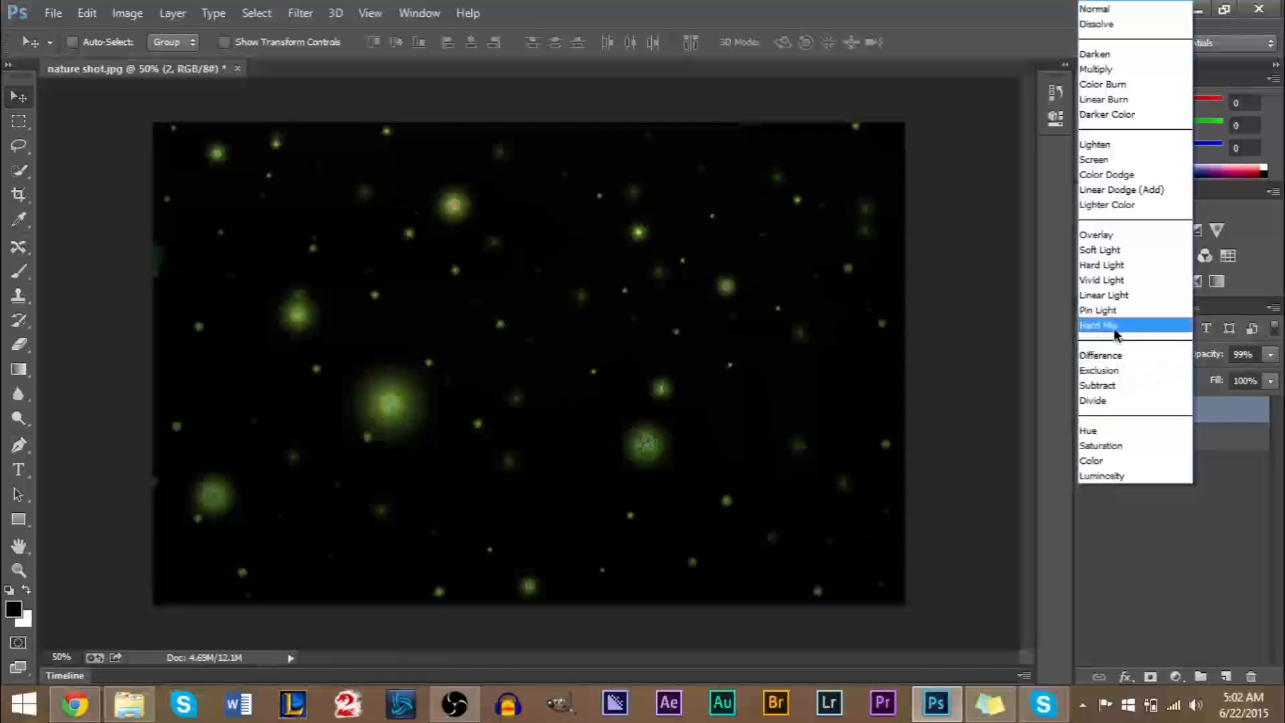
left_click(1110, 298)
left_click(1140, 358)
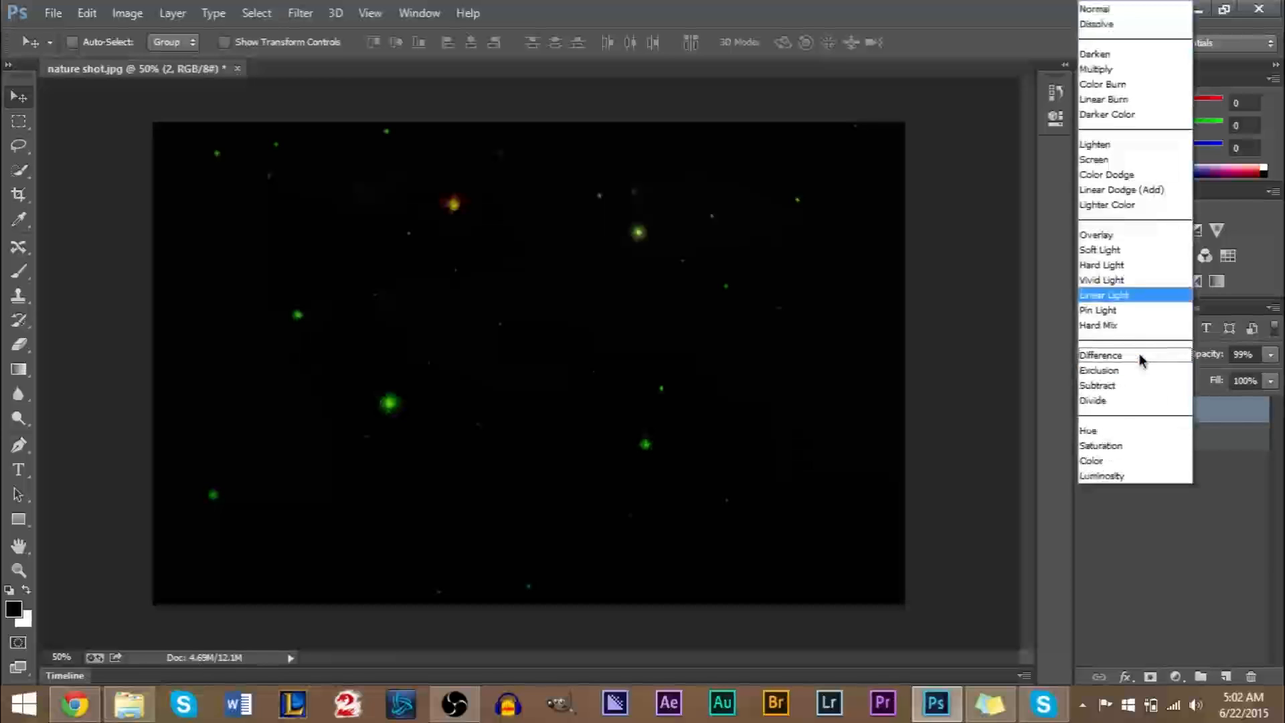
left_click(1142, 265)
left_click(1146, 364)
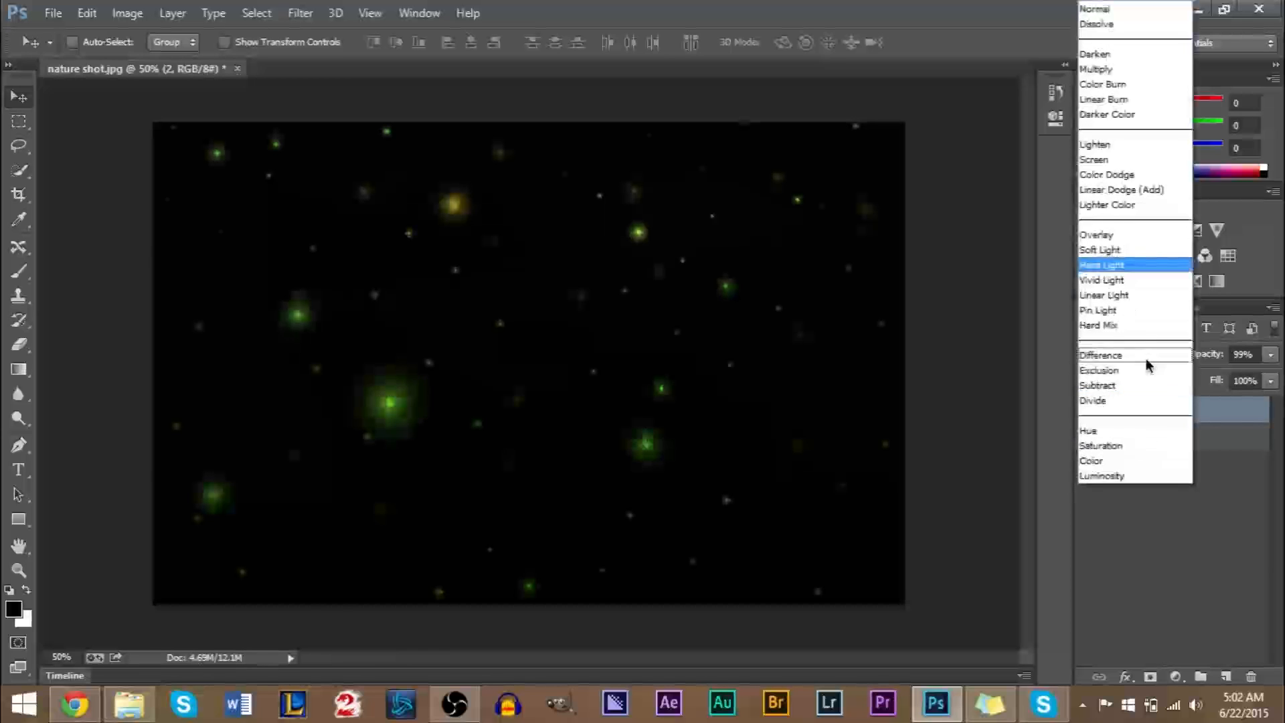
left_click(1124, 85)
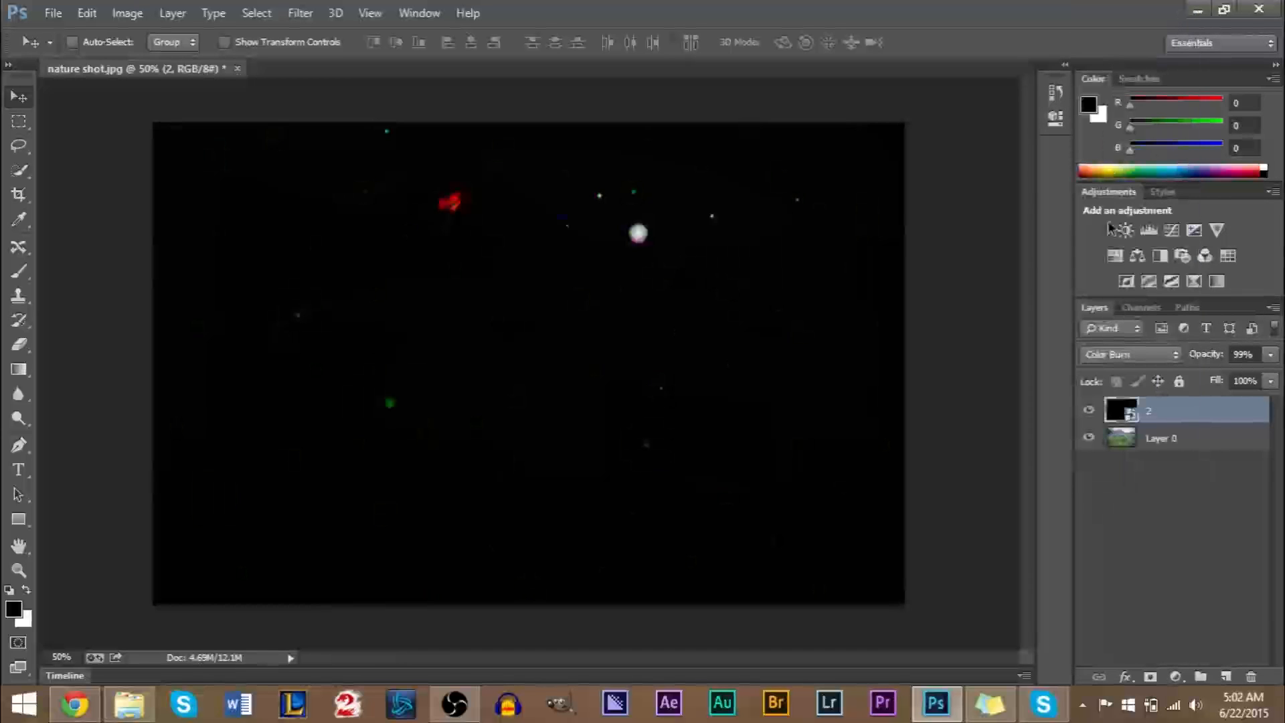
left_click(1139, 355)
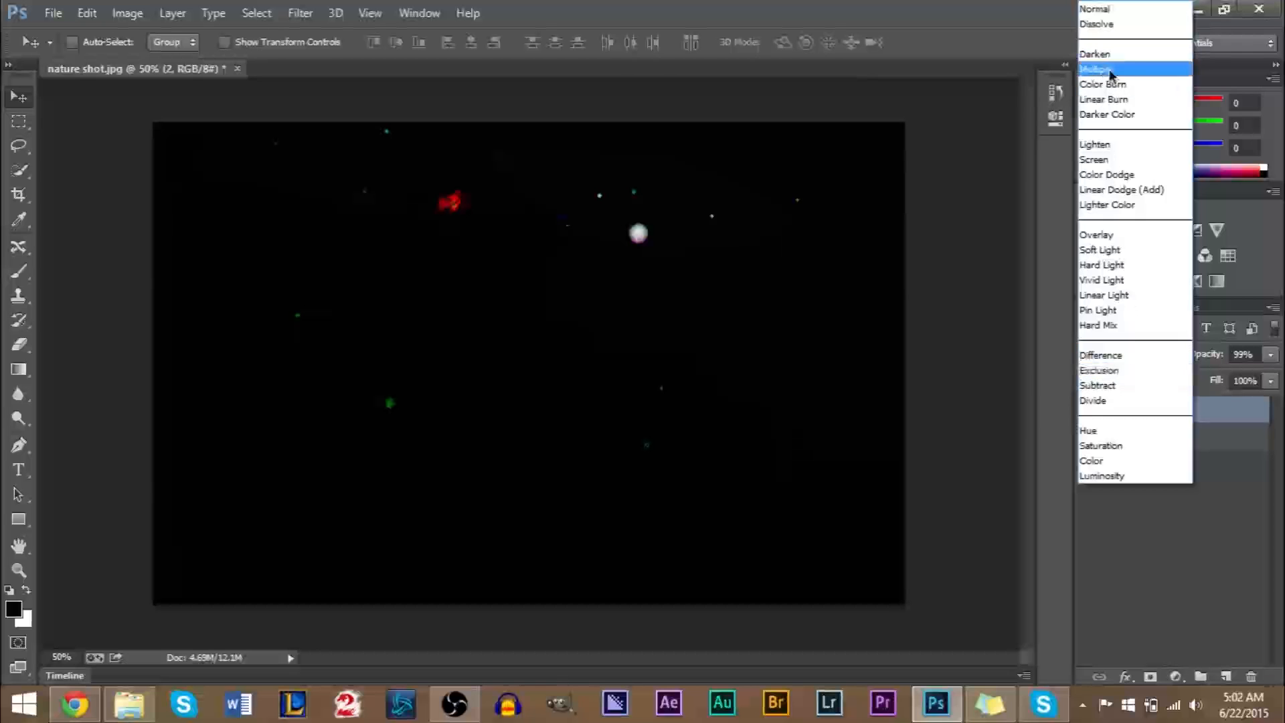
left_click(1109, 54)
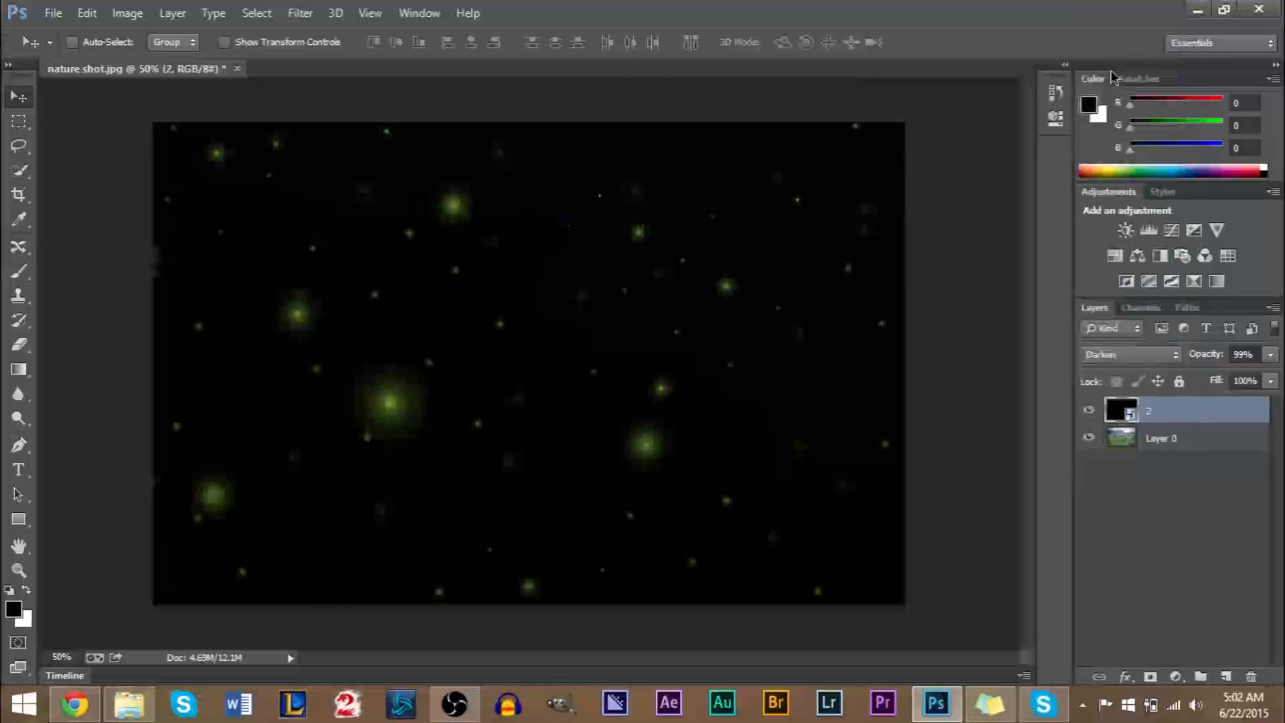
Return layer 2 to the Screen blend mode and delete the layer.
left_click(1142, 357)
left_click(1122, 156)
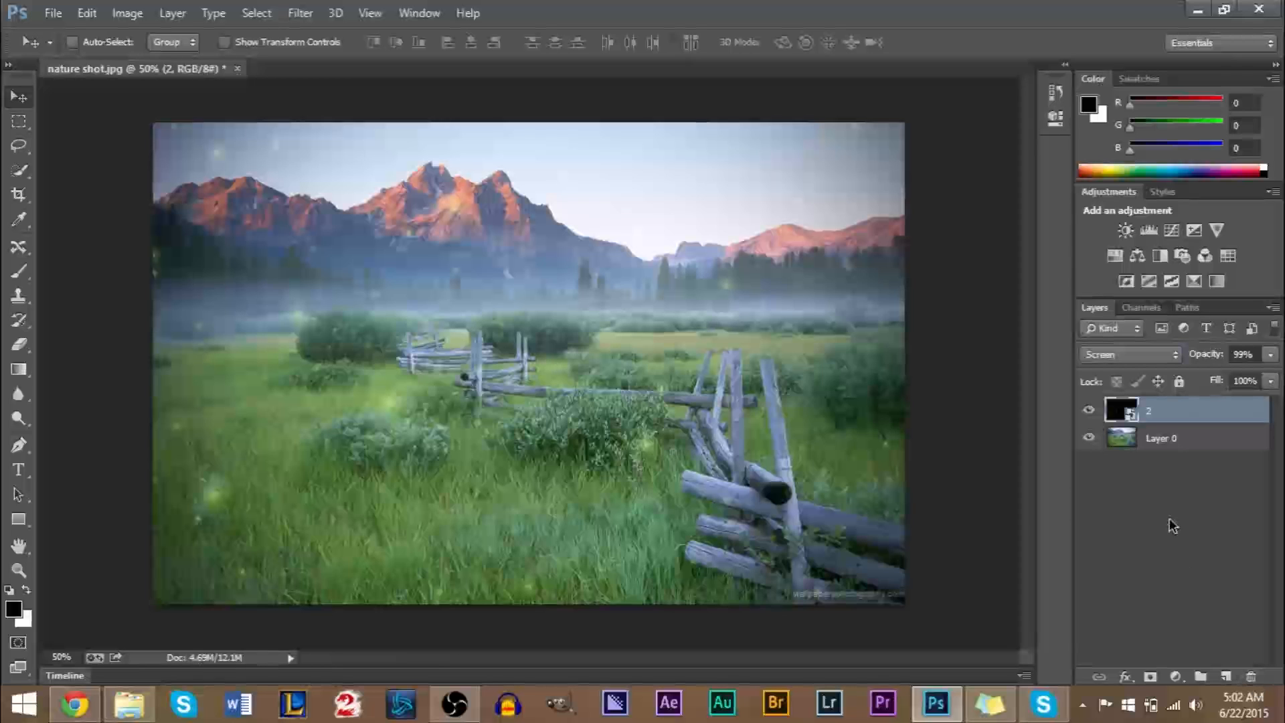
left_click(1251, 677)
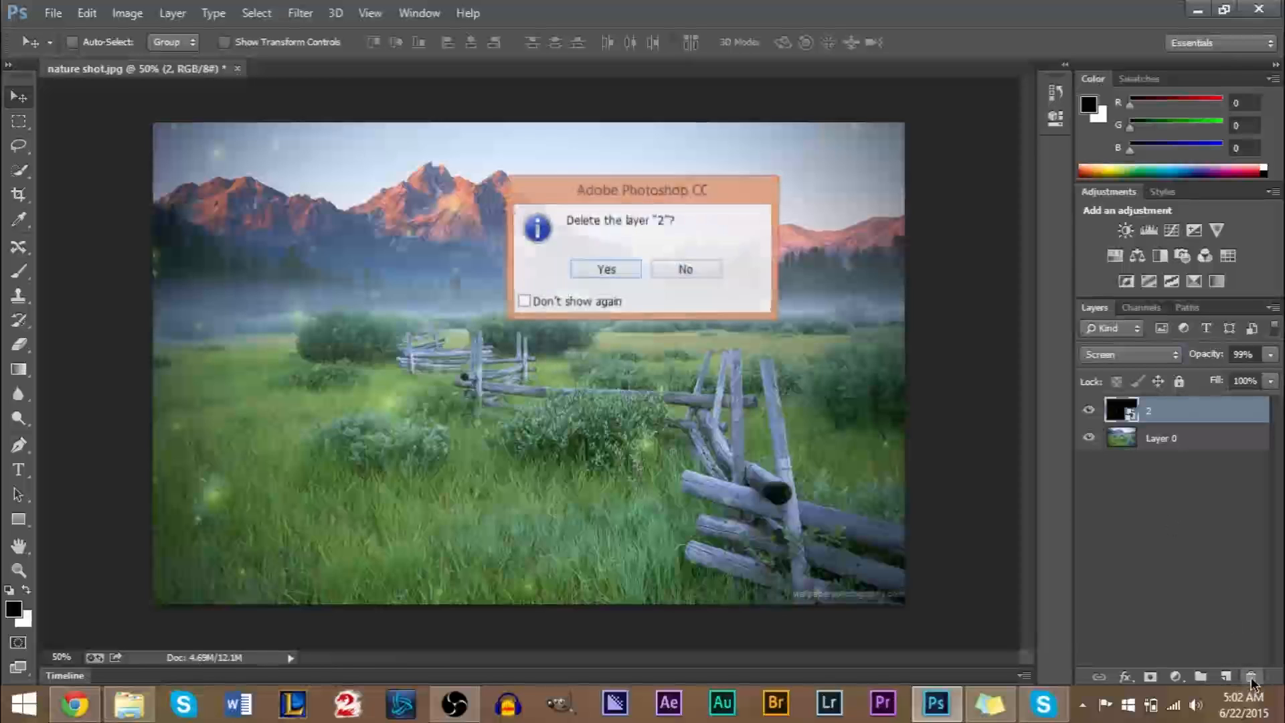
left_click(587, 263)
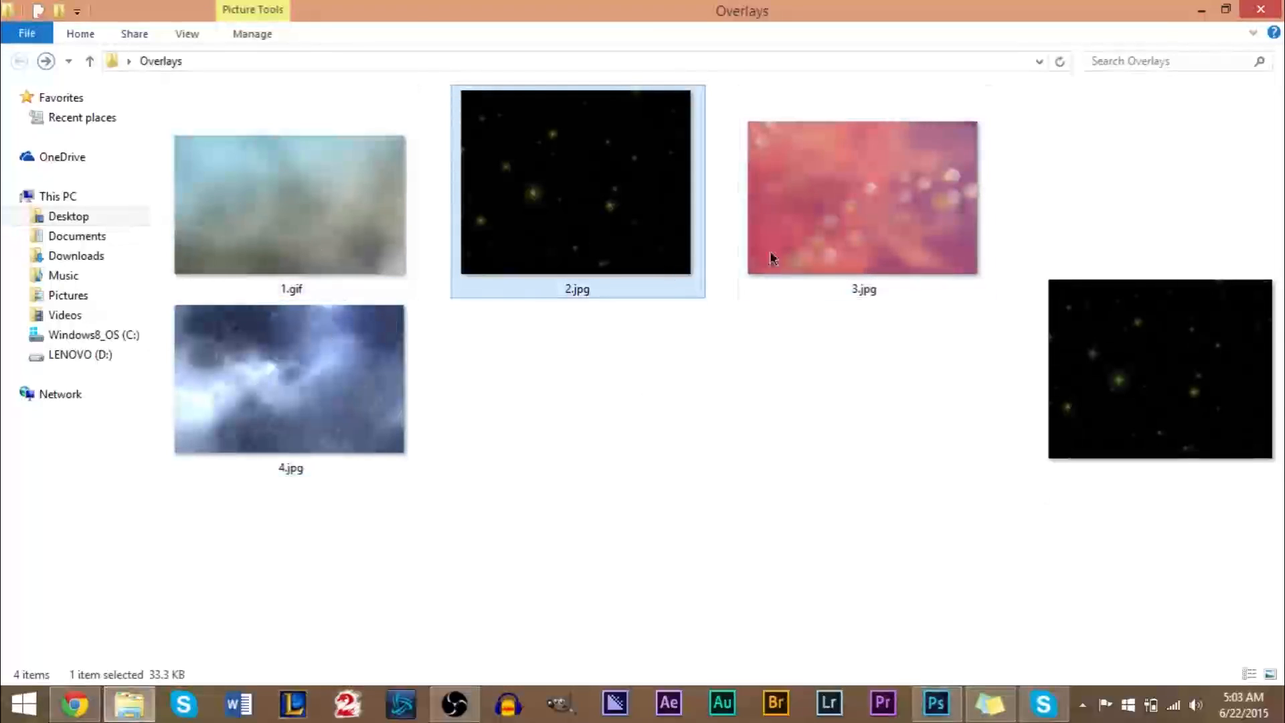
Place 3.jpg from the Overlays folder over the nature photo and scale it to about 75% so it covers the whole canvas.
left_click_drag(874, 229, 659, 432)
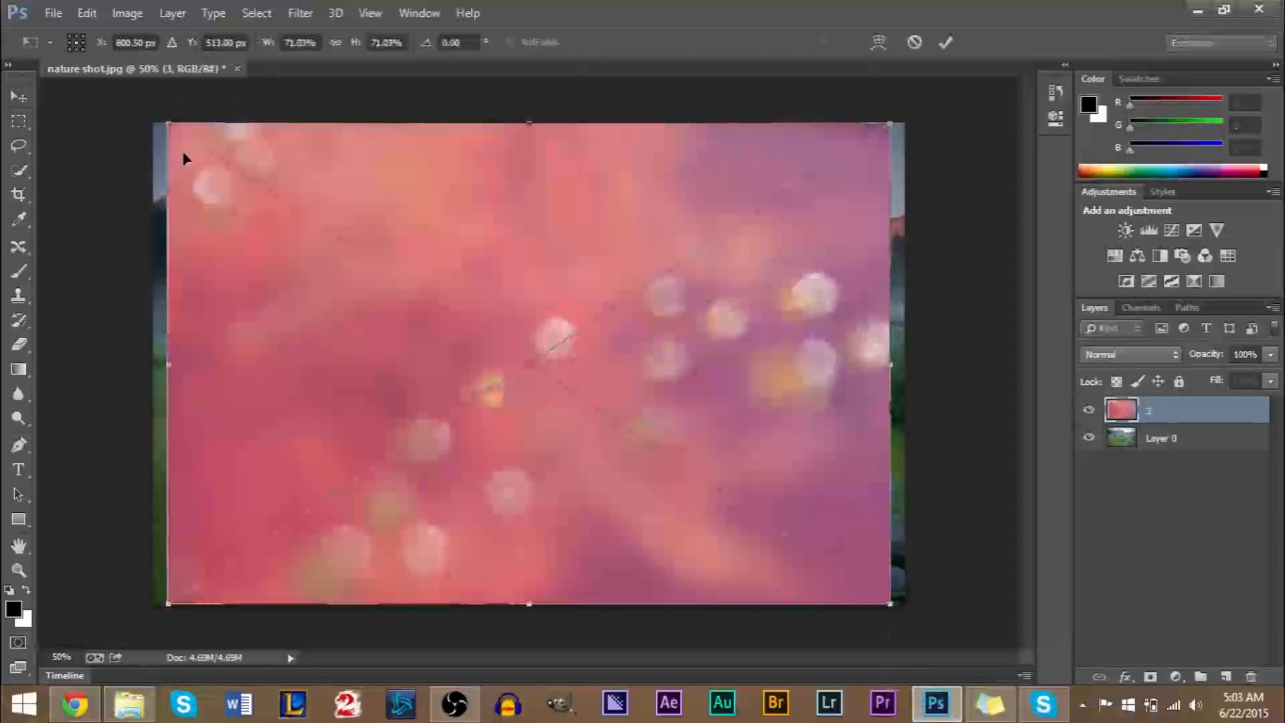
left_click_drag(168, 123, 149, 111)
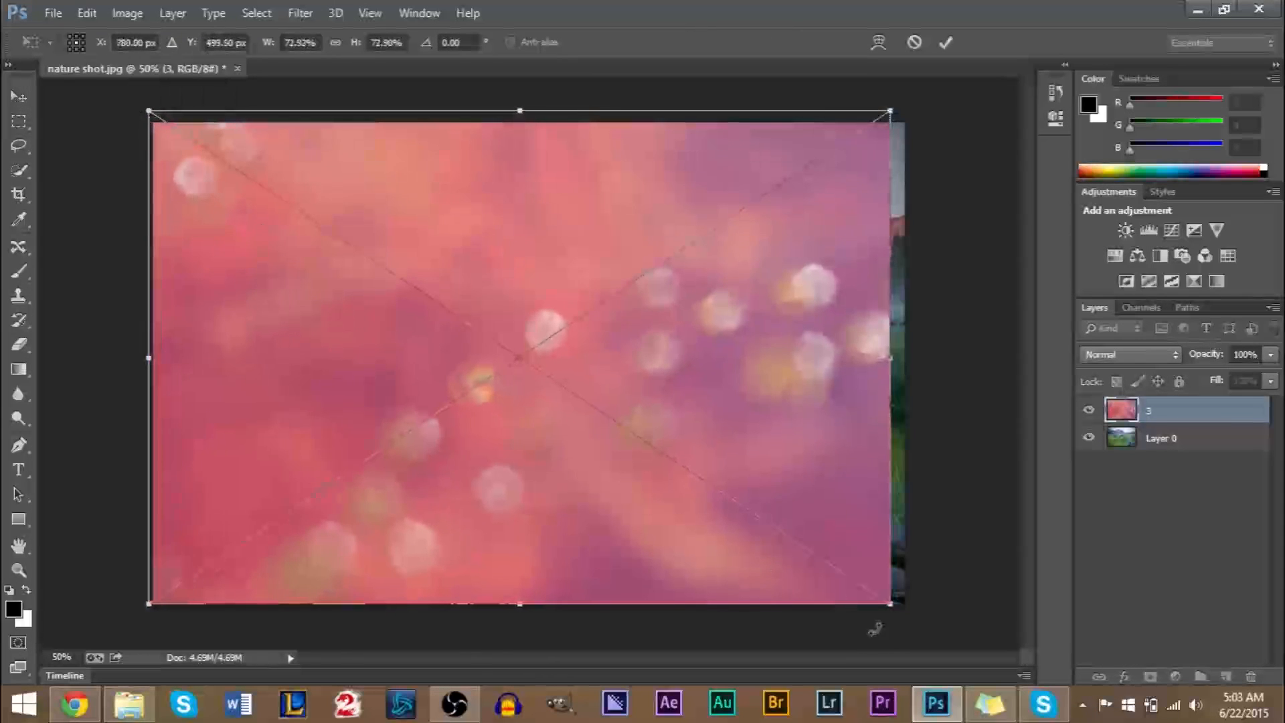
left_click_drag(894, 609, 908, 616)
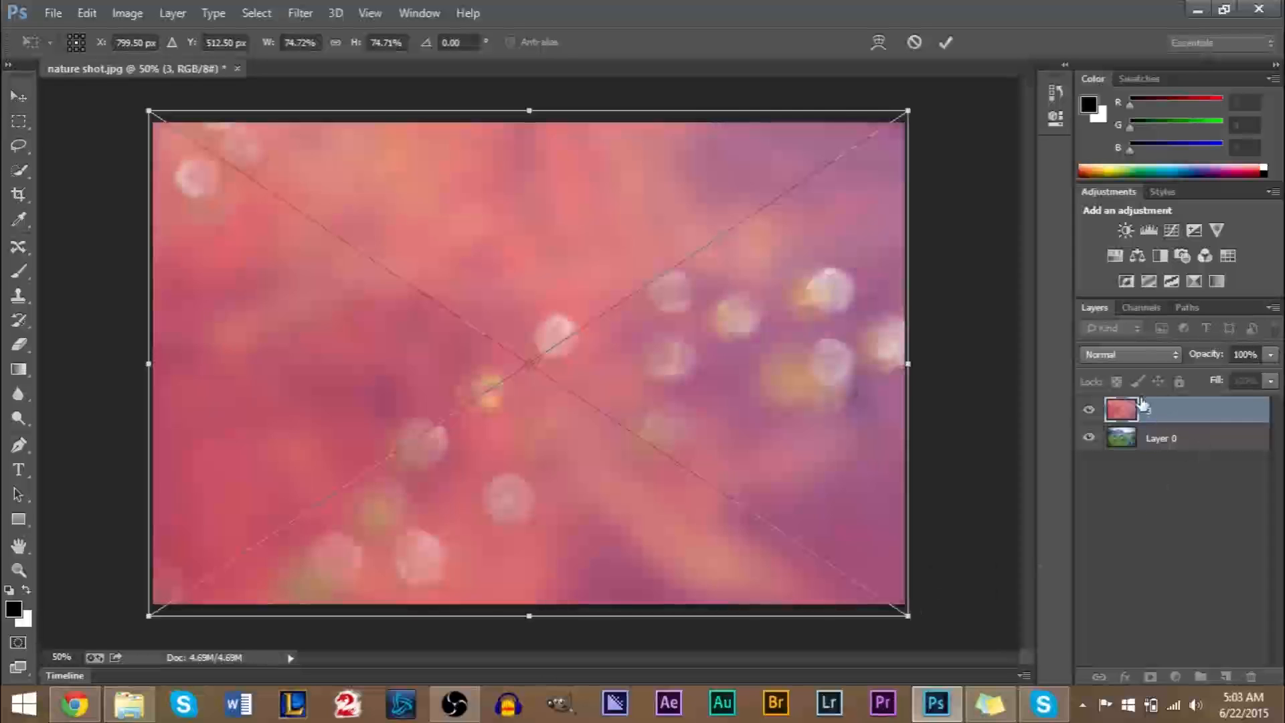
key("Return")
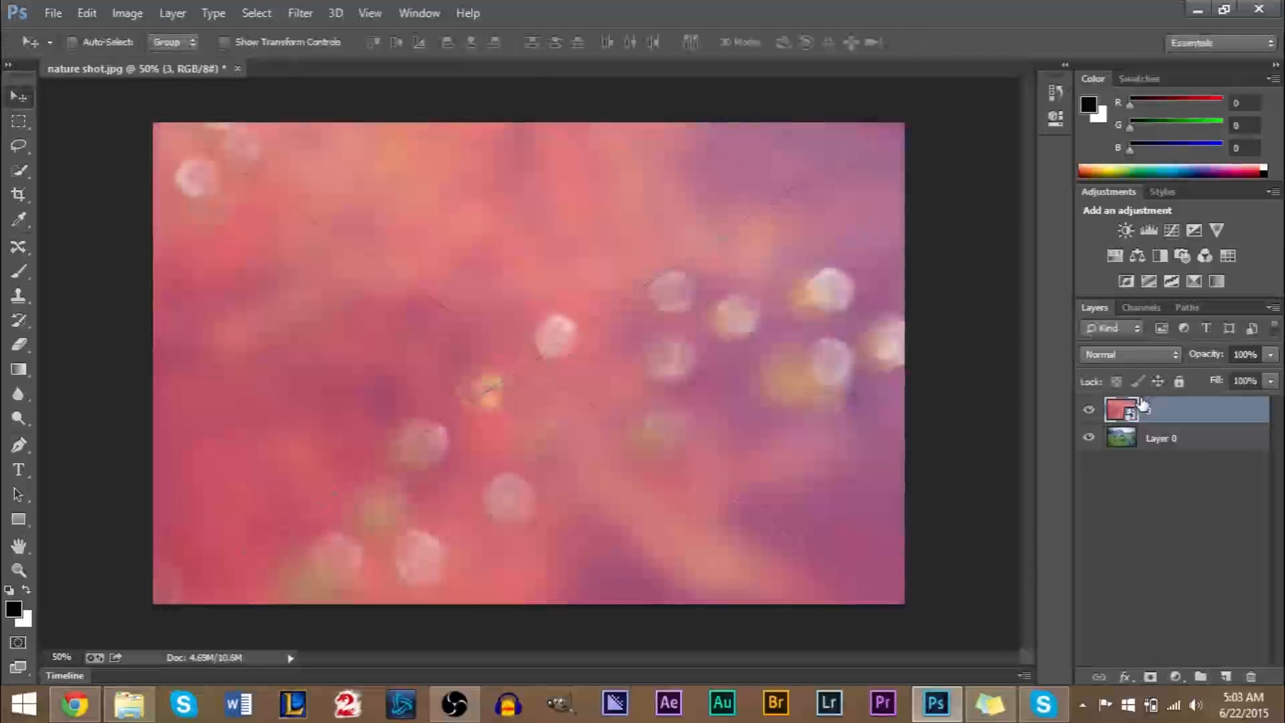
Set the pink bokeh layer 3 to the Multiply blend mode and try its opacity slider, leaving the opacity at 100%.
left_click(1124, 355)
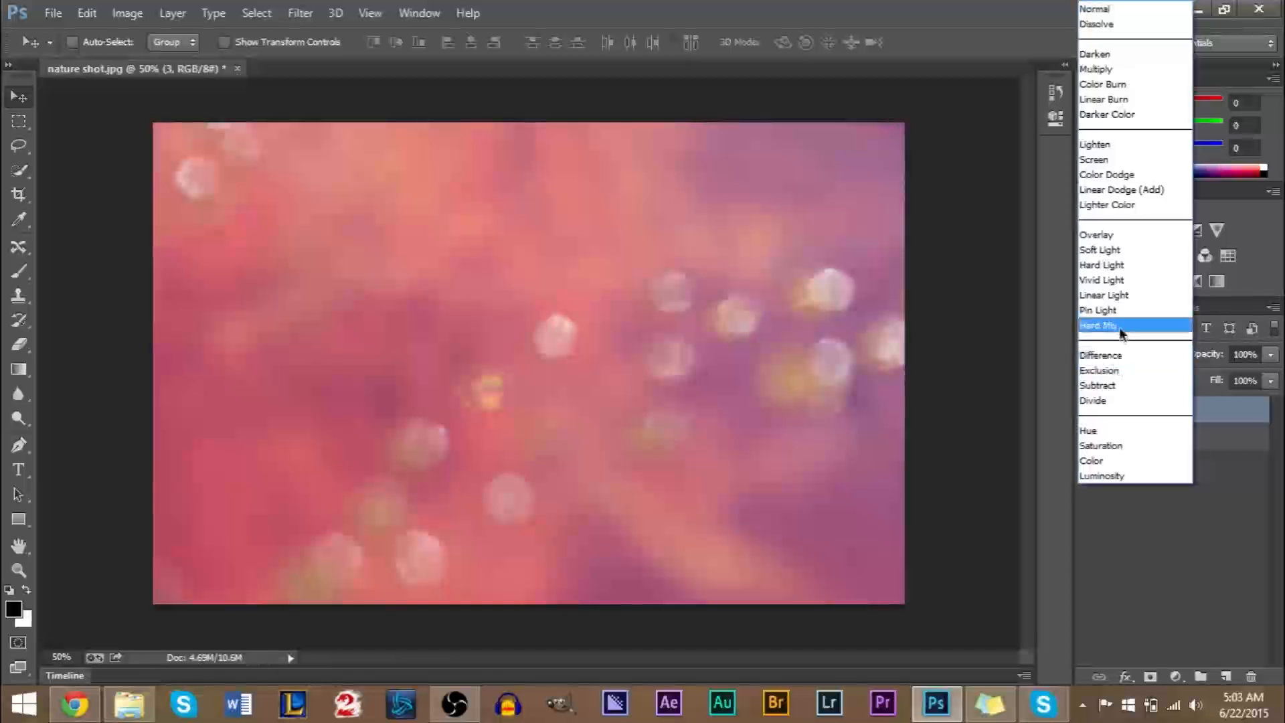
left_click(1123, 70)
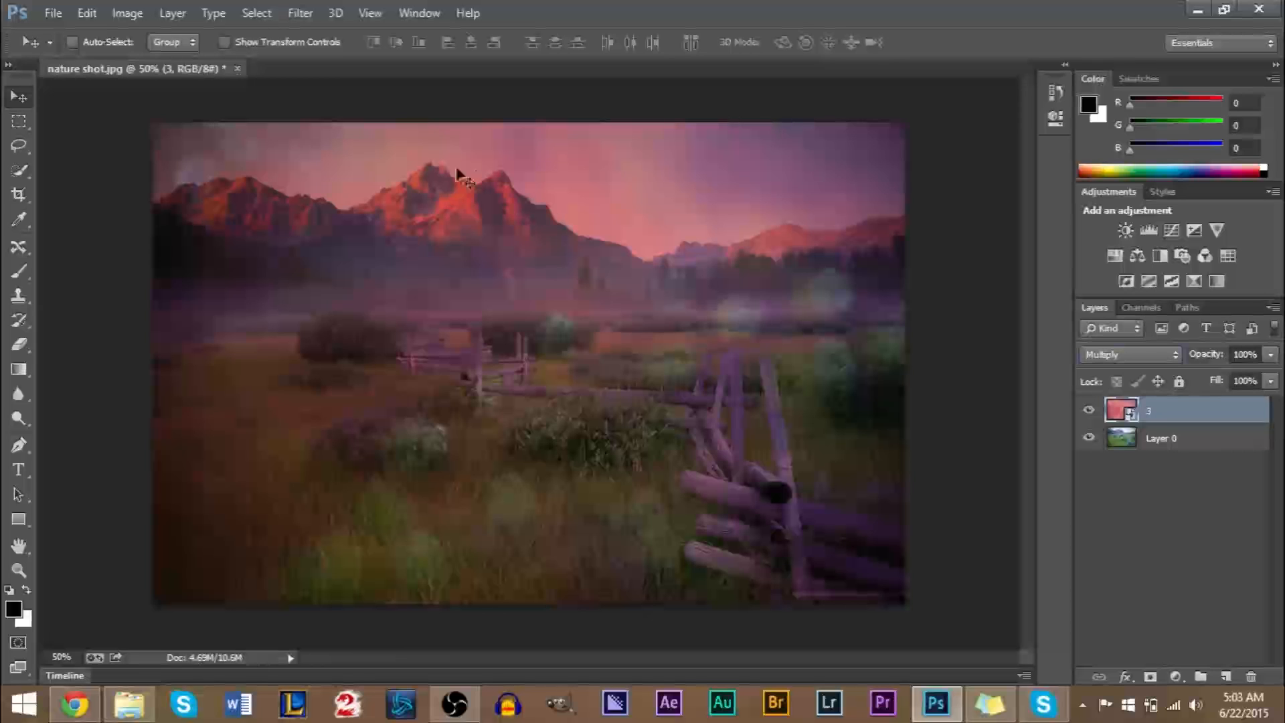
left_click(1270, 363)
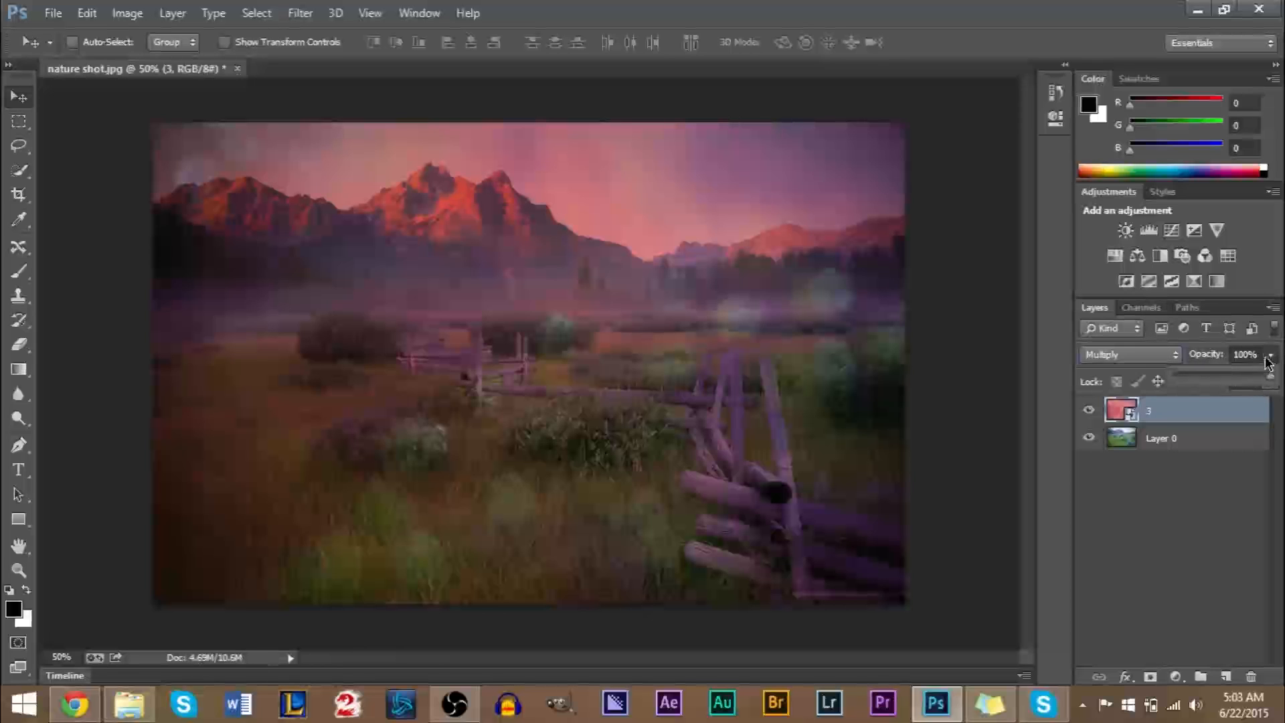
mouse_move(1271, 378)
left_mouse_down()
mouse_move(1250, 380)
mouse_move(1273, 381)
left_mouse_up()
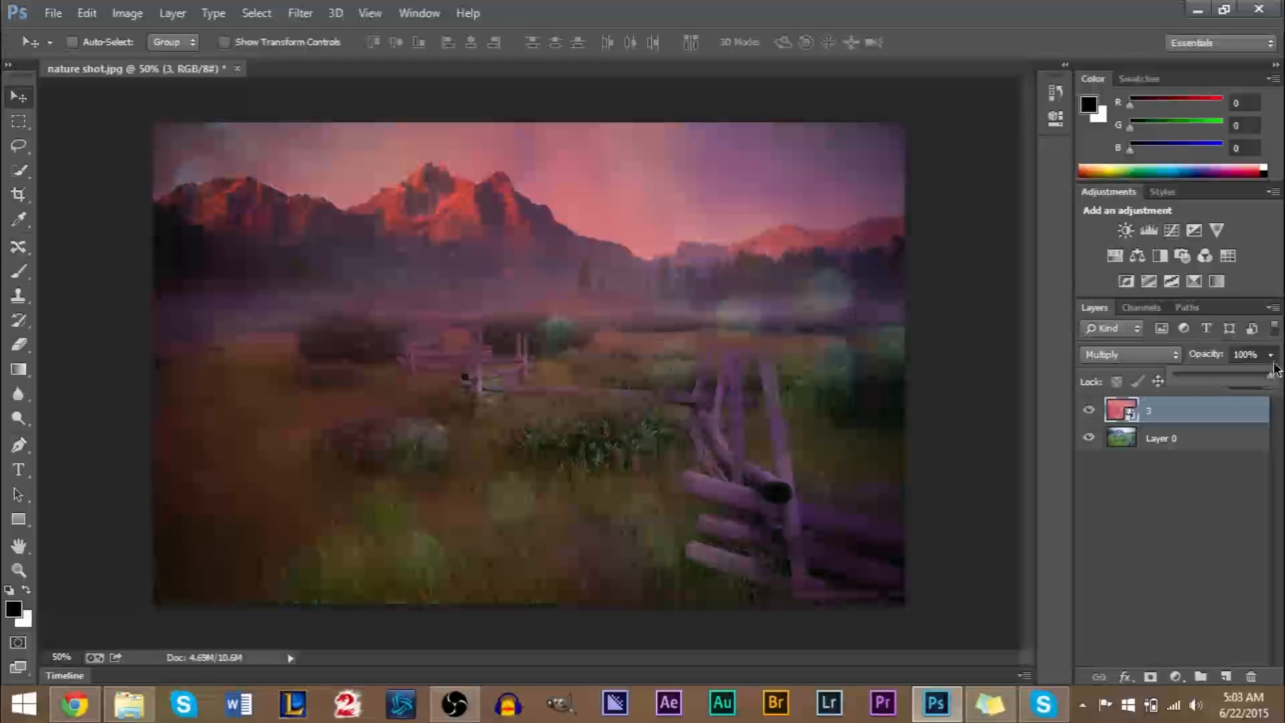
Compare the Screen and Soft Light blend modes on the pink bokeh layer 3, and delete the layer.
left_click(1163, 360)
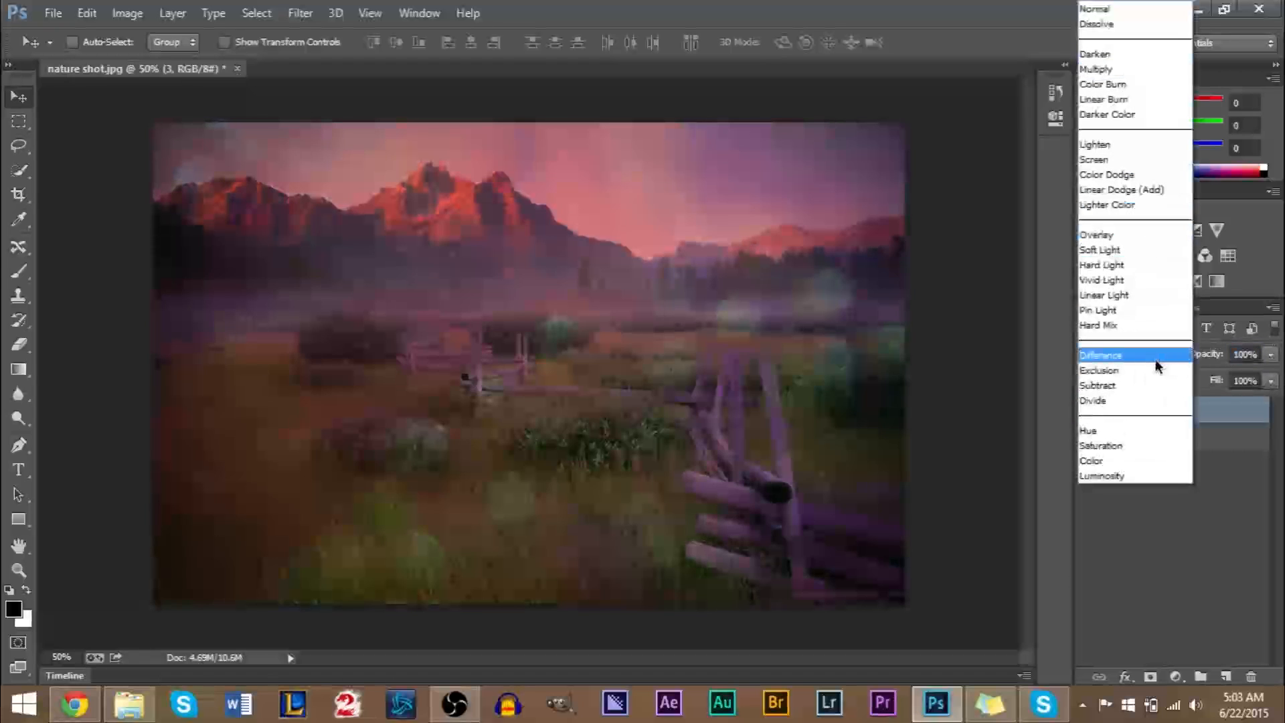
left_click(1123, 159)
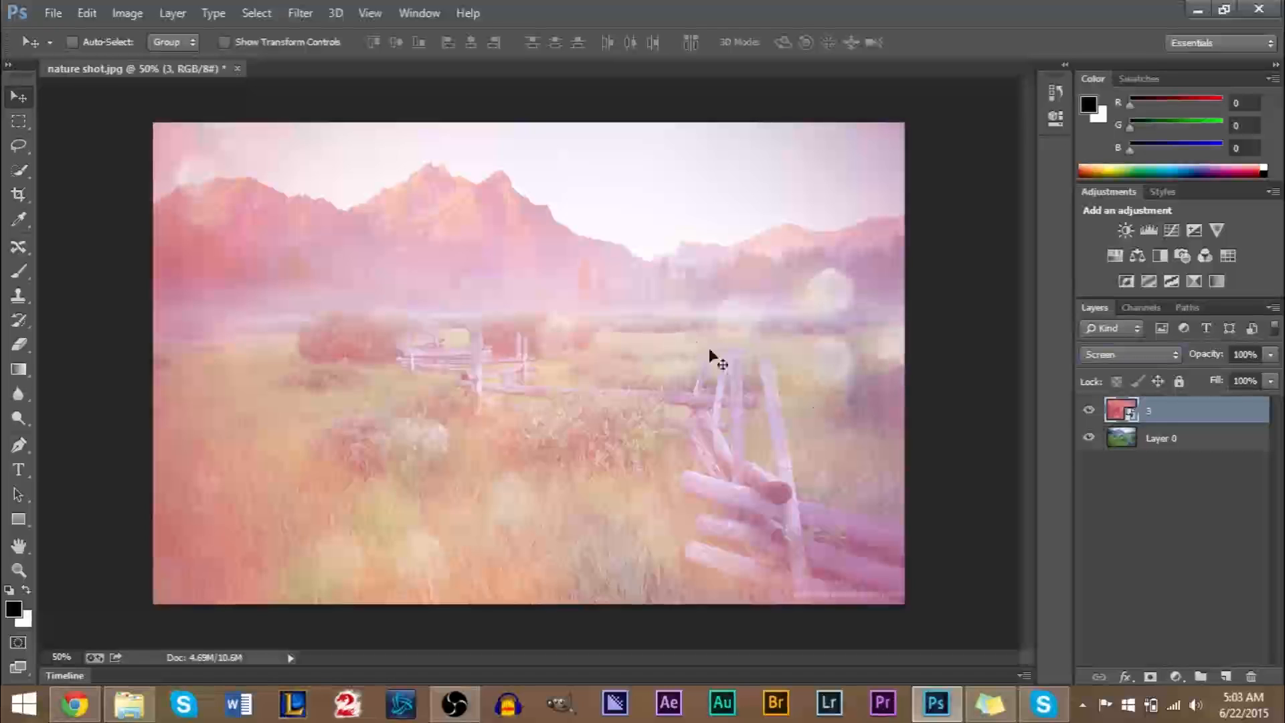
left_click(1147, 355)
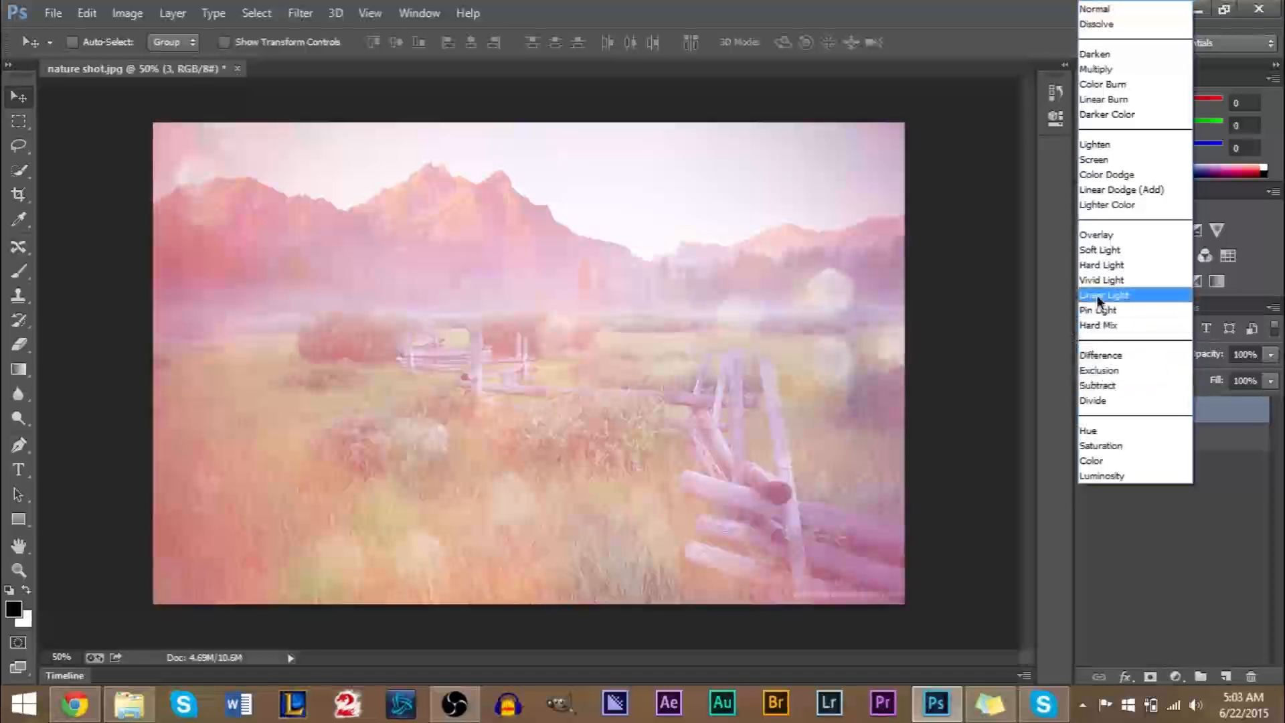
left_click(1100, 251)
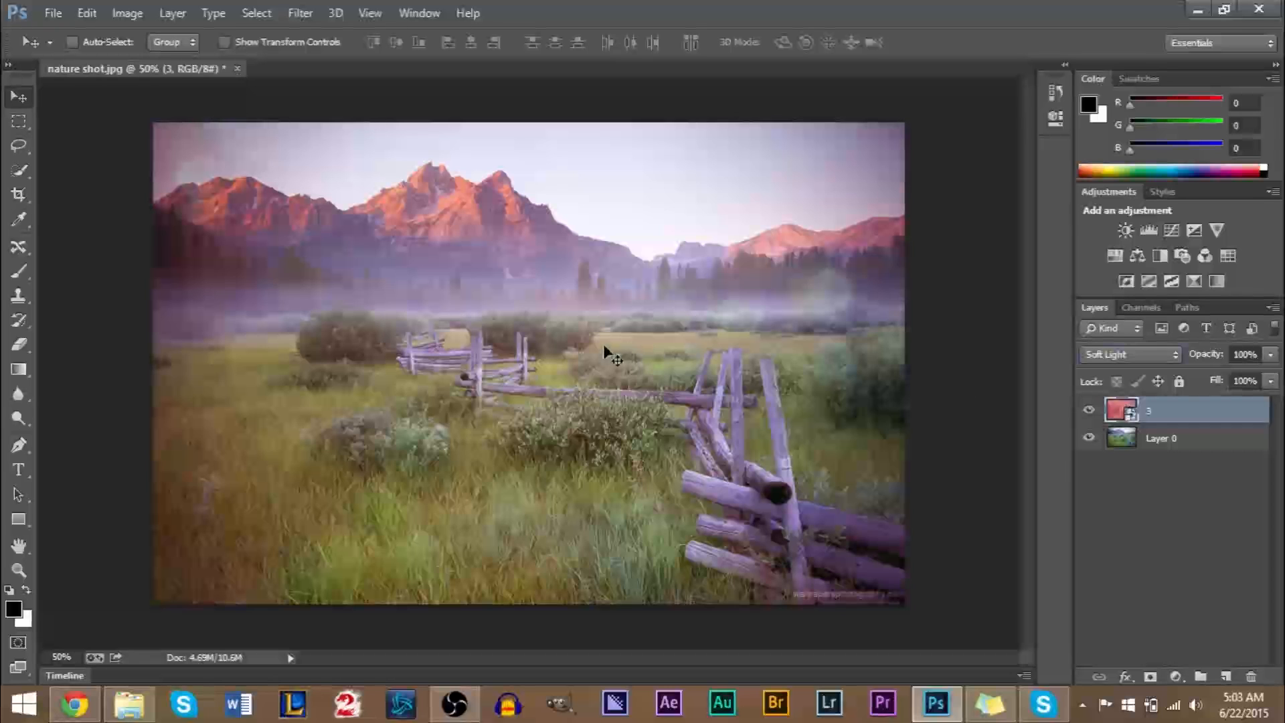
left_click(1251, 679)
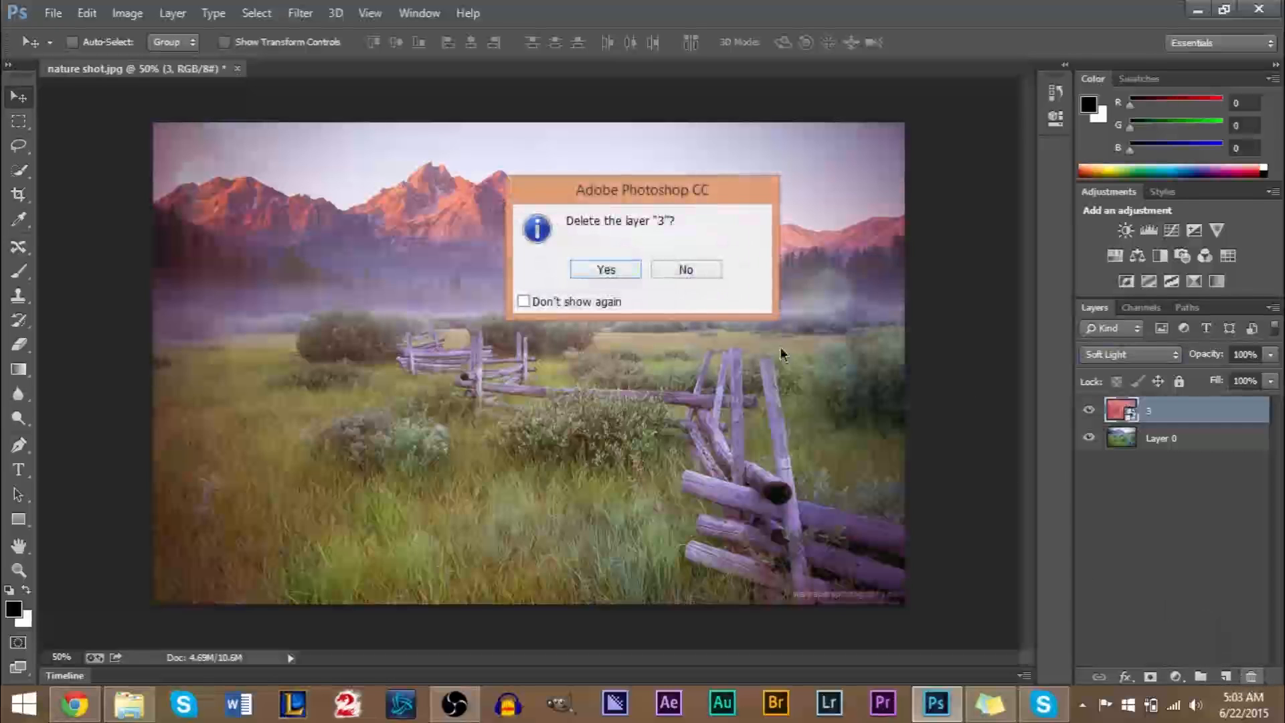
left_click(580, 277)
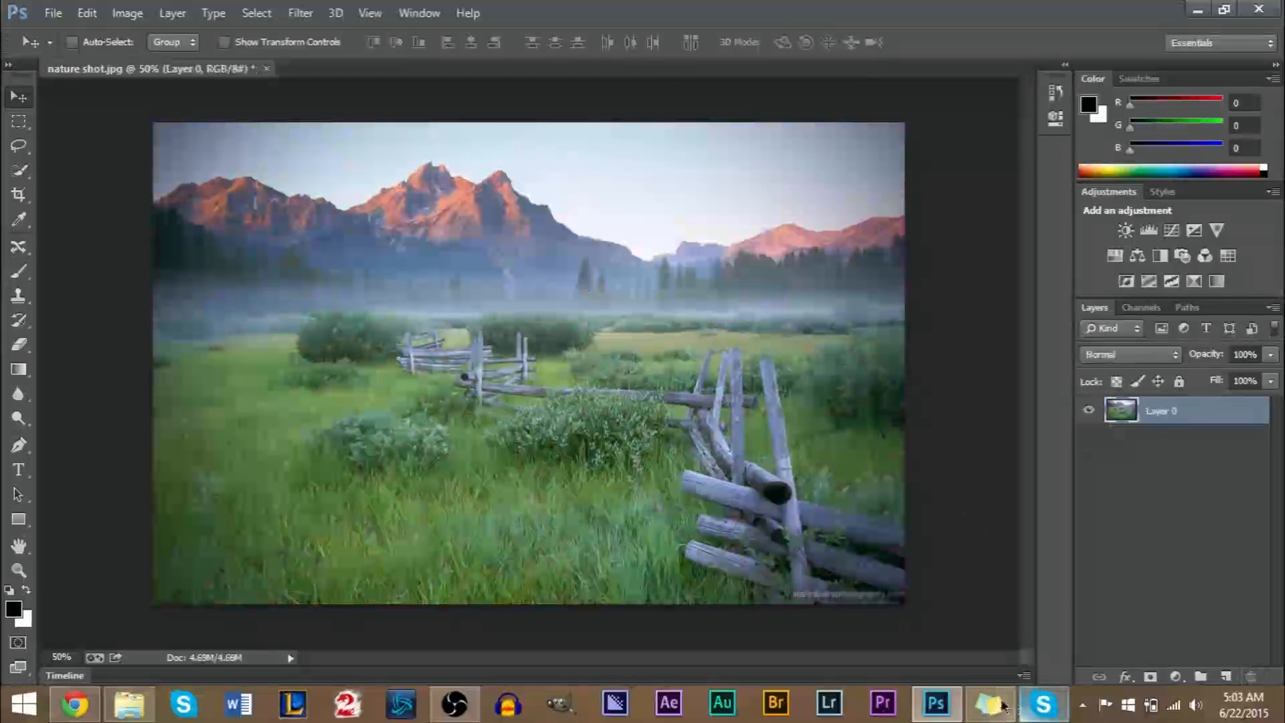
Place 4.jpg from the Overlays folder over the nature photo and enlarge it slightly so it covers the whole canvas.
key("alt+Tab")
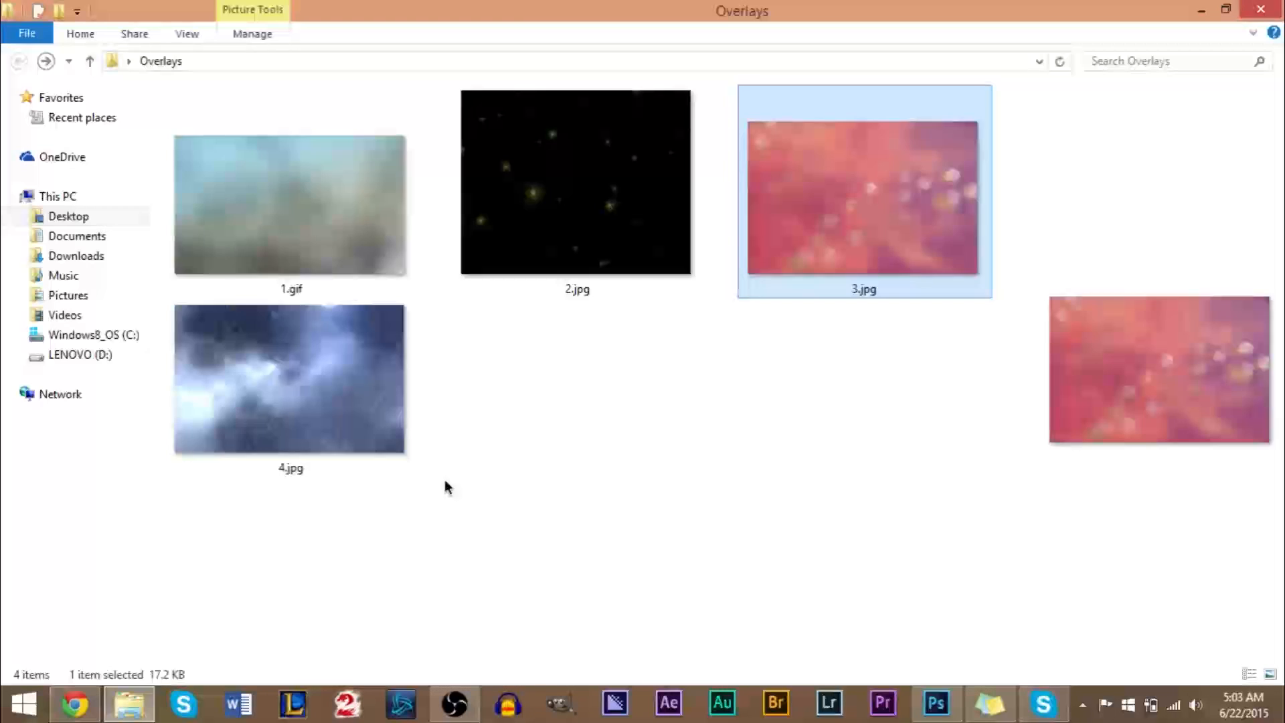
left_click(284, 389)
left_click_drag(296, 400, 580, 389)
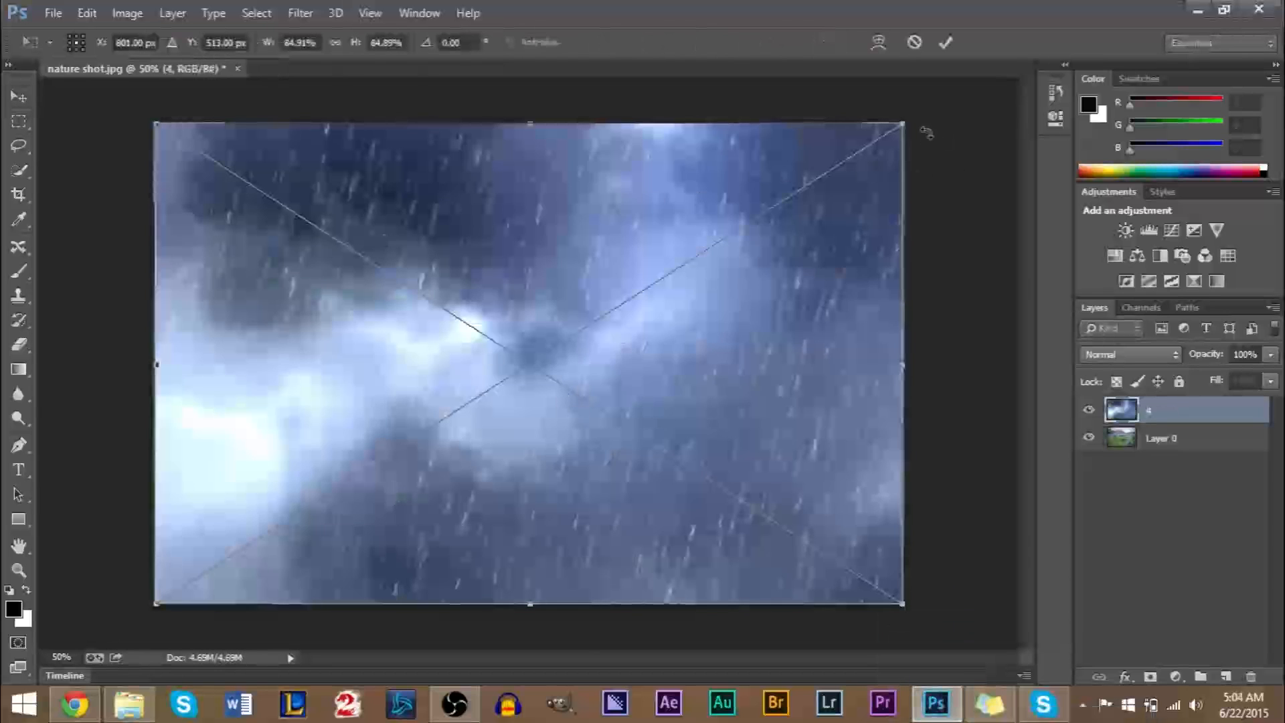
left_click_drag(903, 123, 914, 117)
left_click_drag(149, 608, 146, 611)
key("Return")
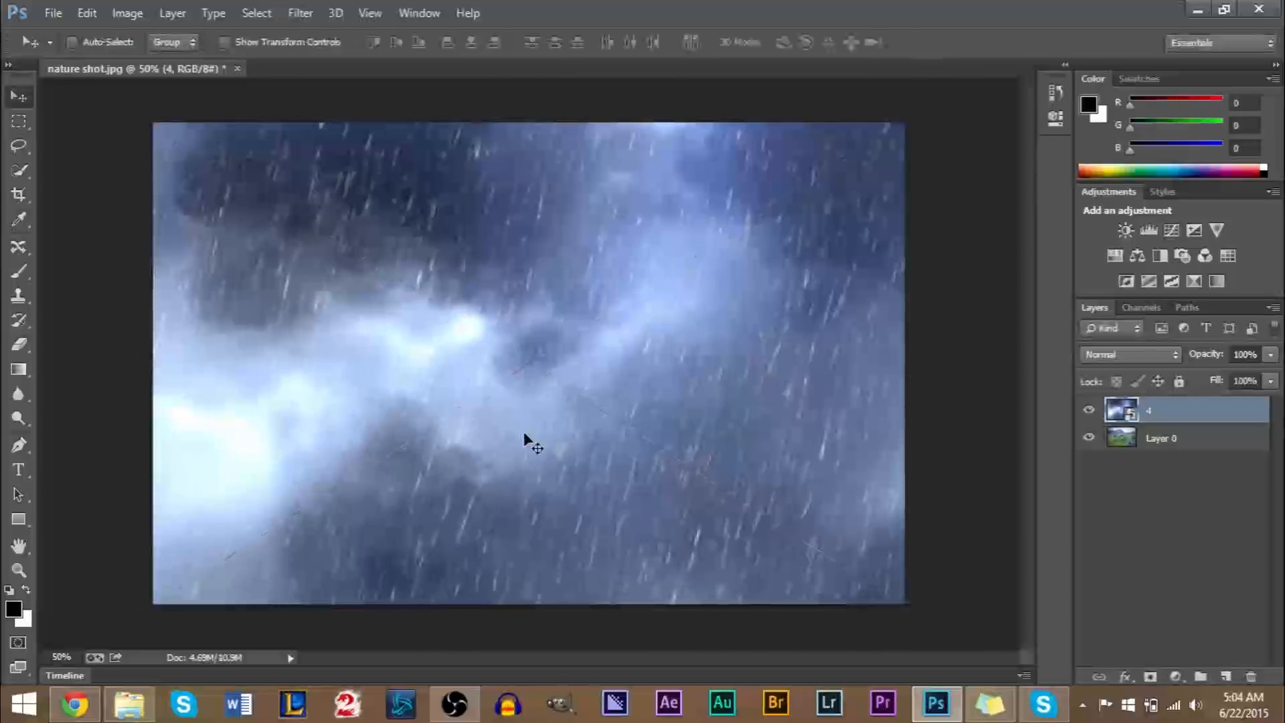
Compare the Multiply, Overlay and Screen blend modes on the rain layer 4, and lower its opacity to 38% in Screen mode.
left_click(1106, 356)
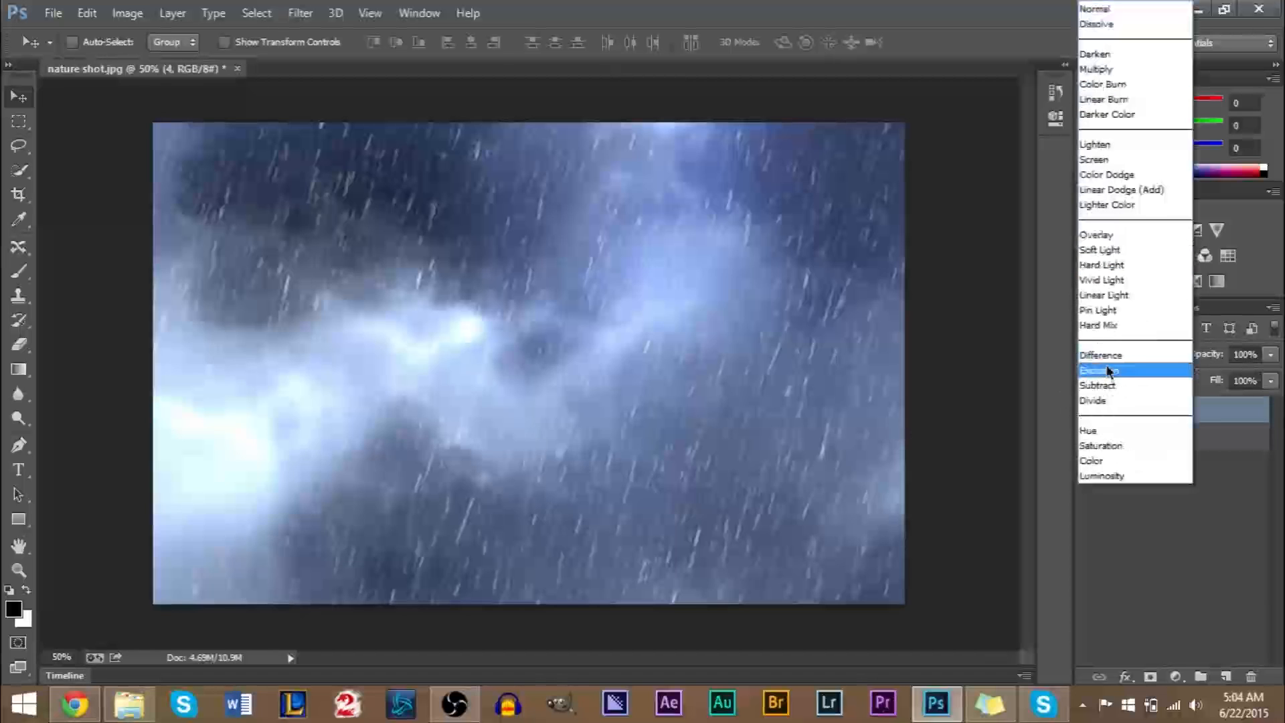
left_click(1117, 70)
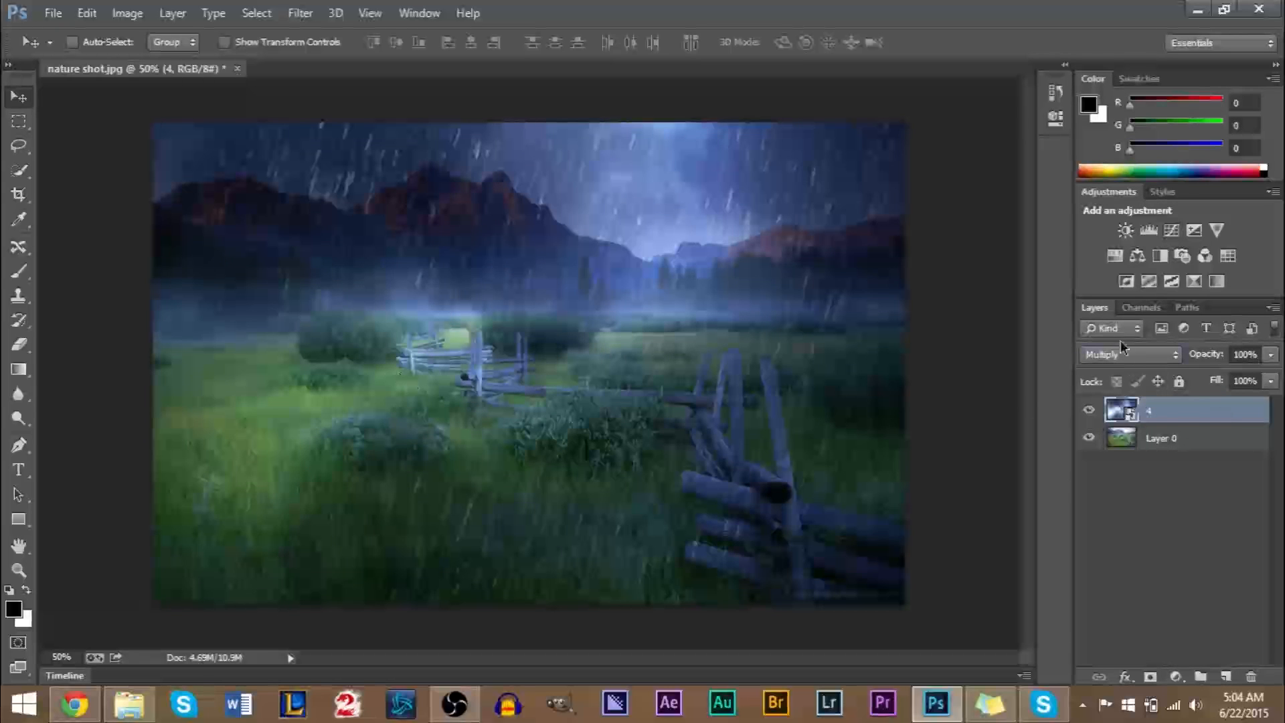
left_click(1119, 365)
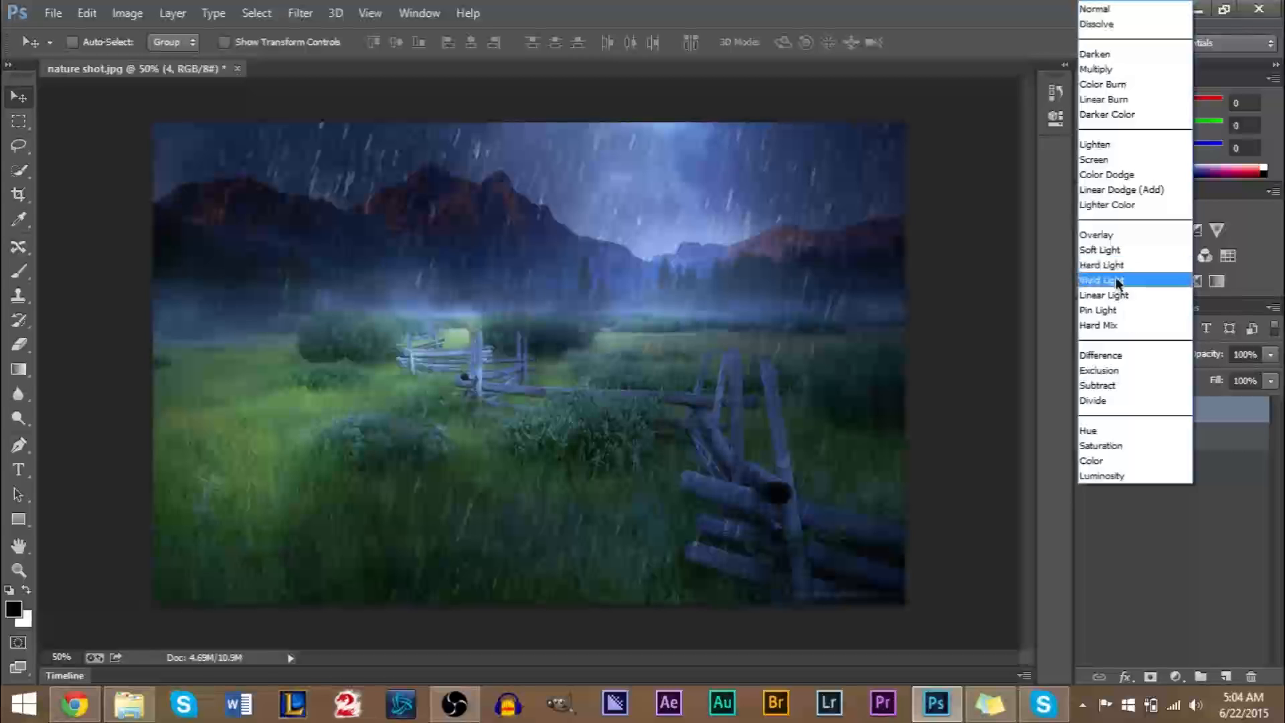
left_click(1096, 235)
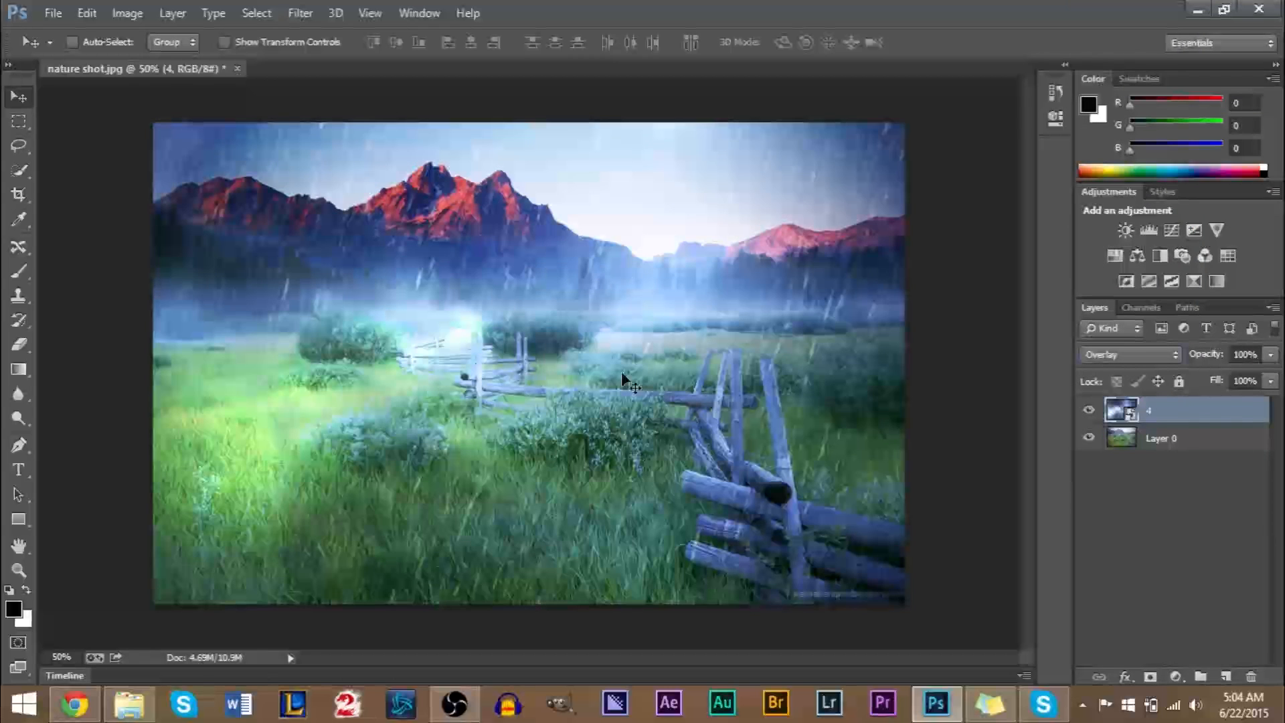
left_click(1127, 355)
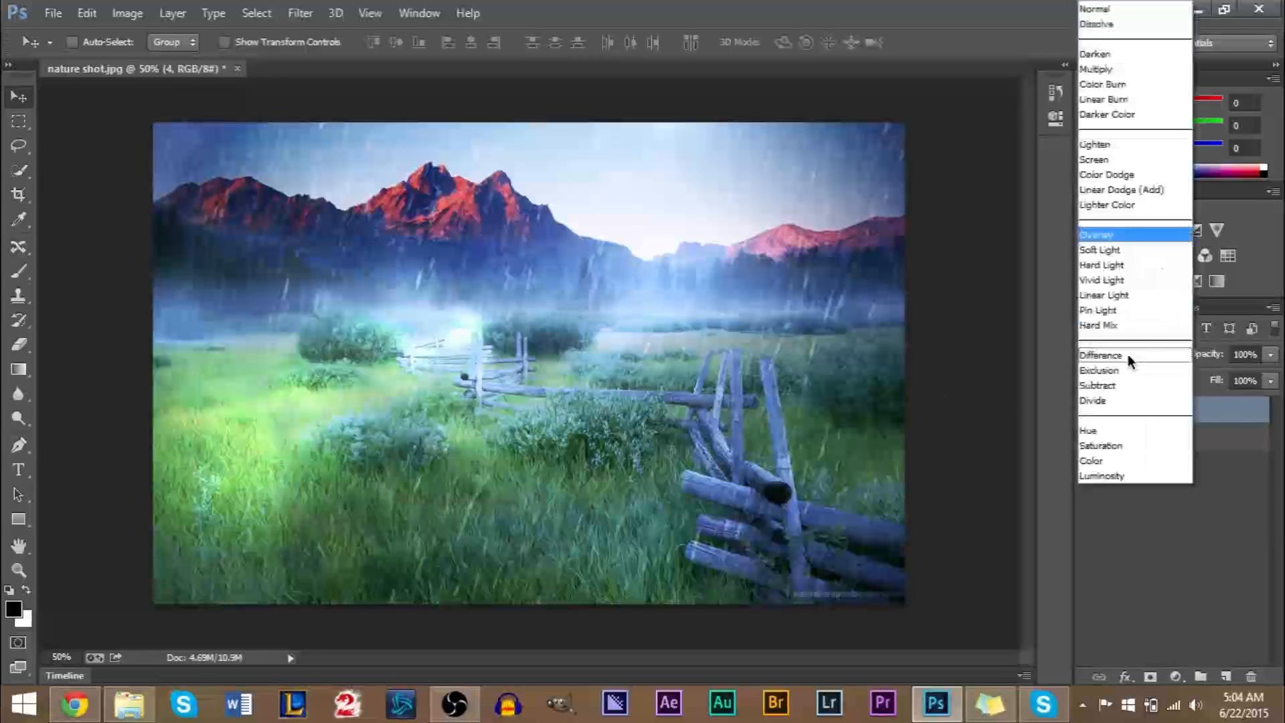
left_click(1110, 162)
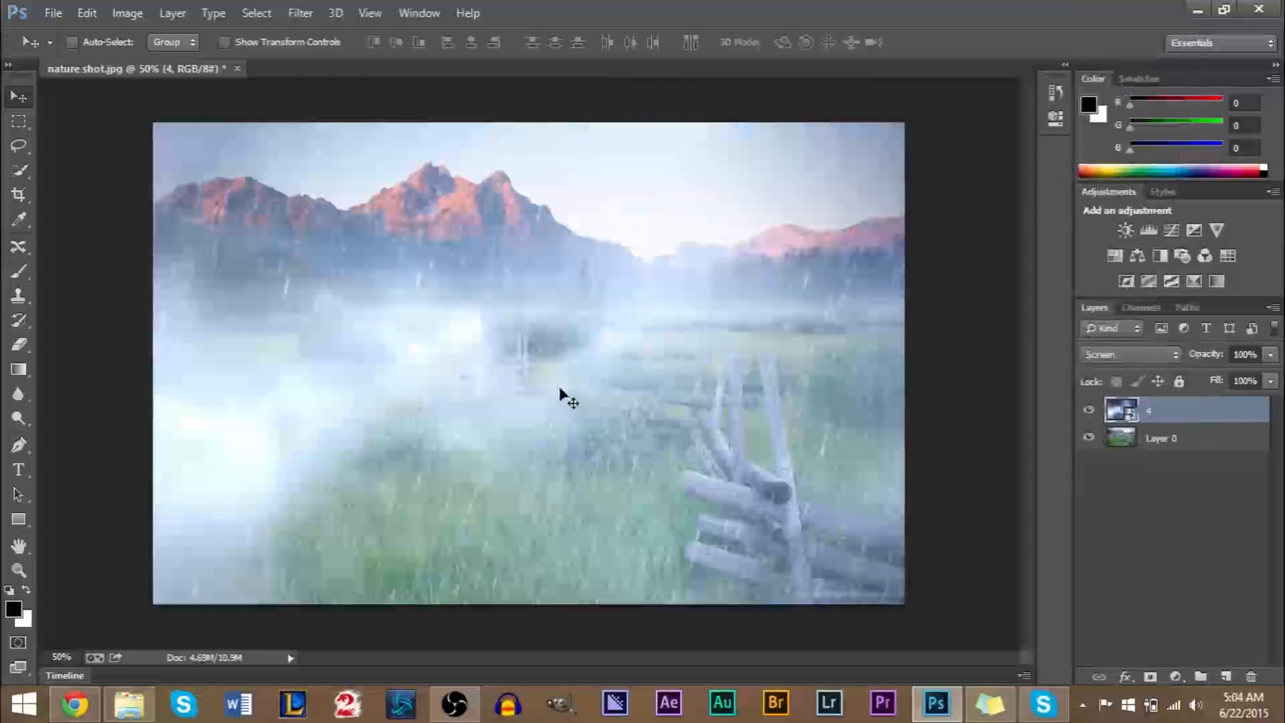
left_click(1270, 356)
left_click_drag(1270, 378, 1212, 381)
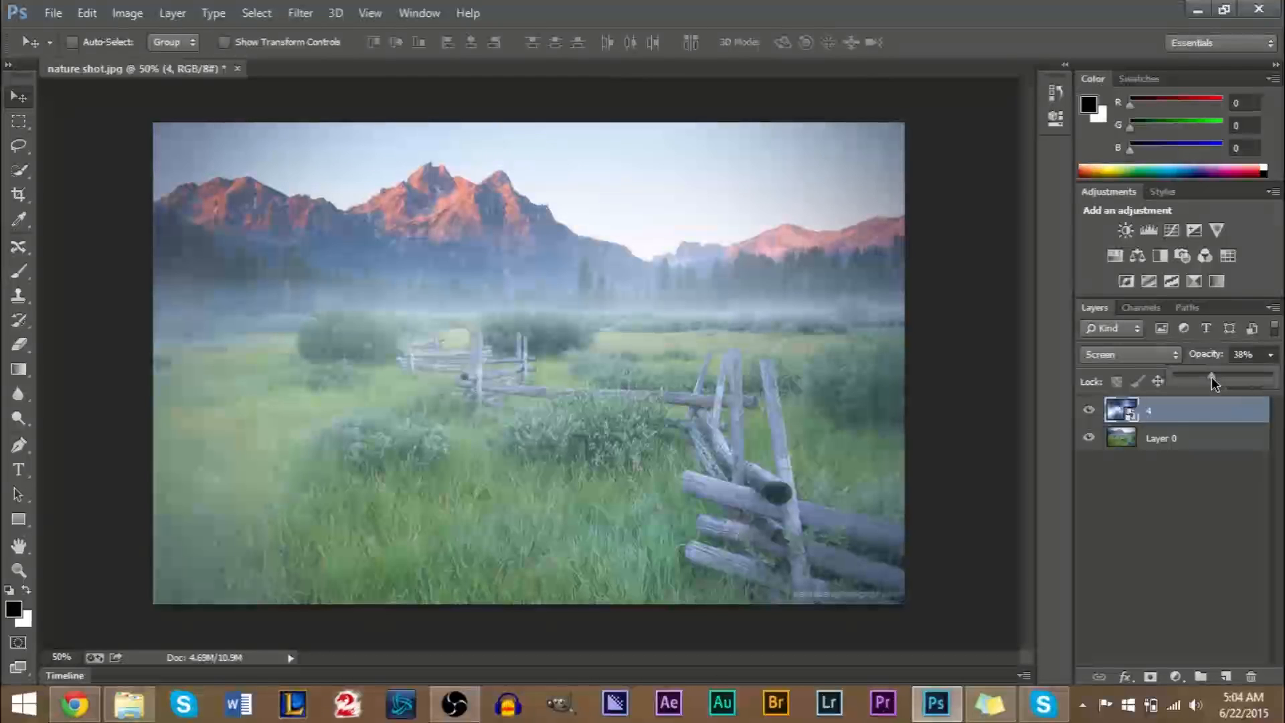
Compare the photo with and without the rain layer 4, and delete the layer.
left_click(1092, 411)
left_click(1092, 411)
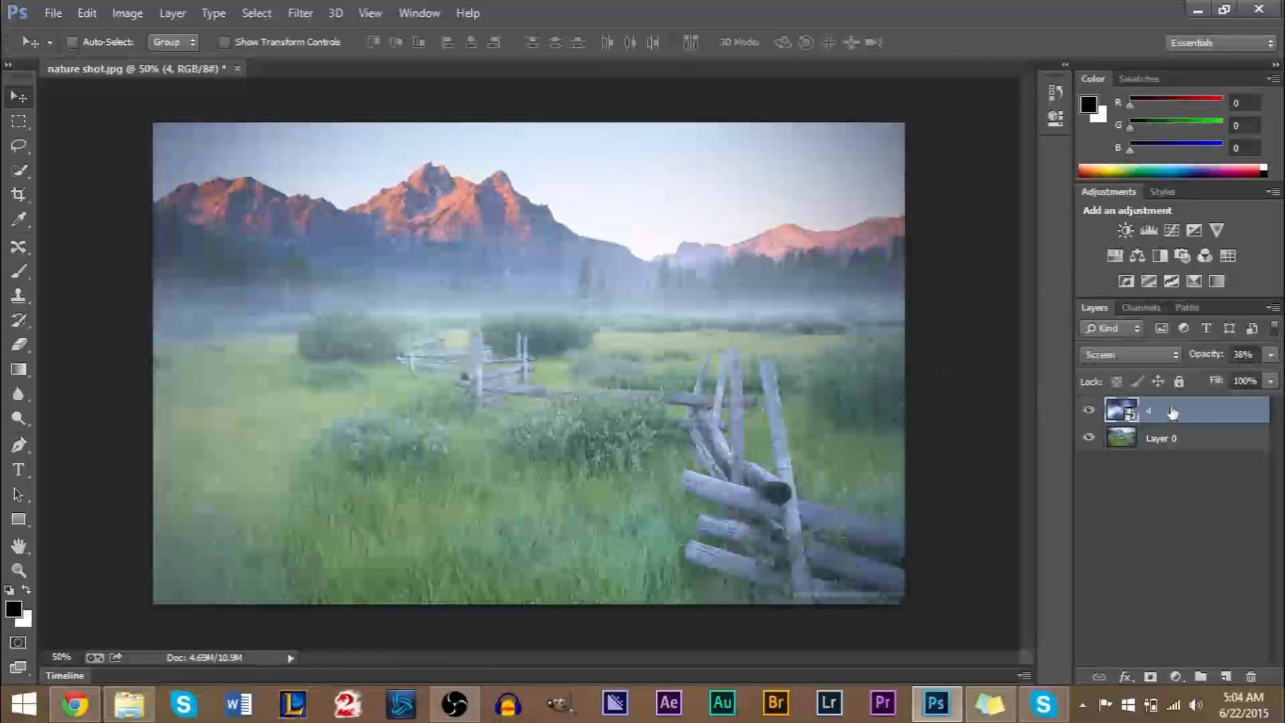
left_click(1249, 677)
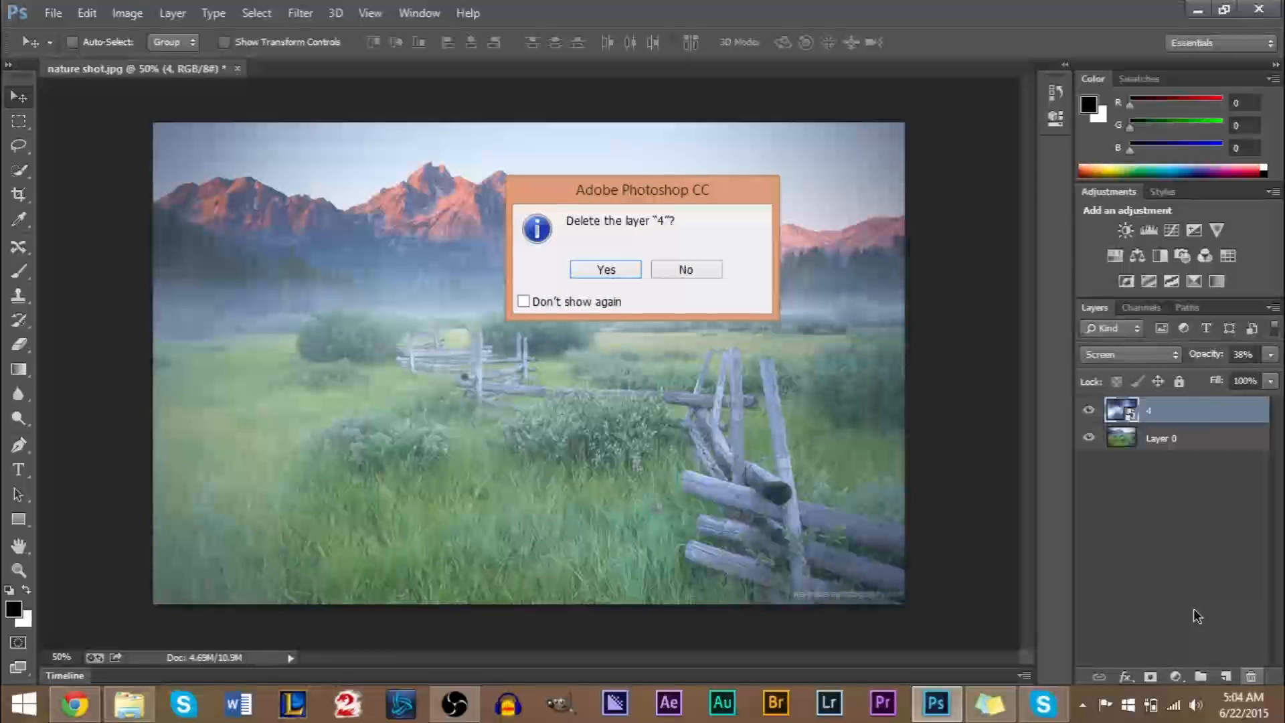
left_click(597, 269)
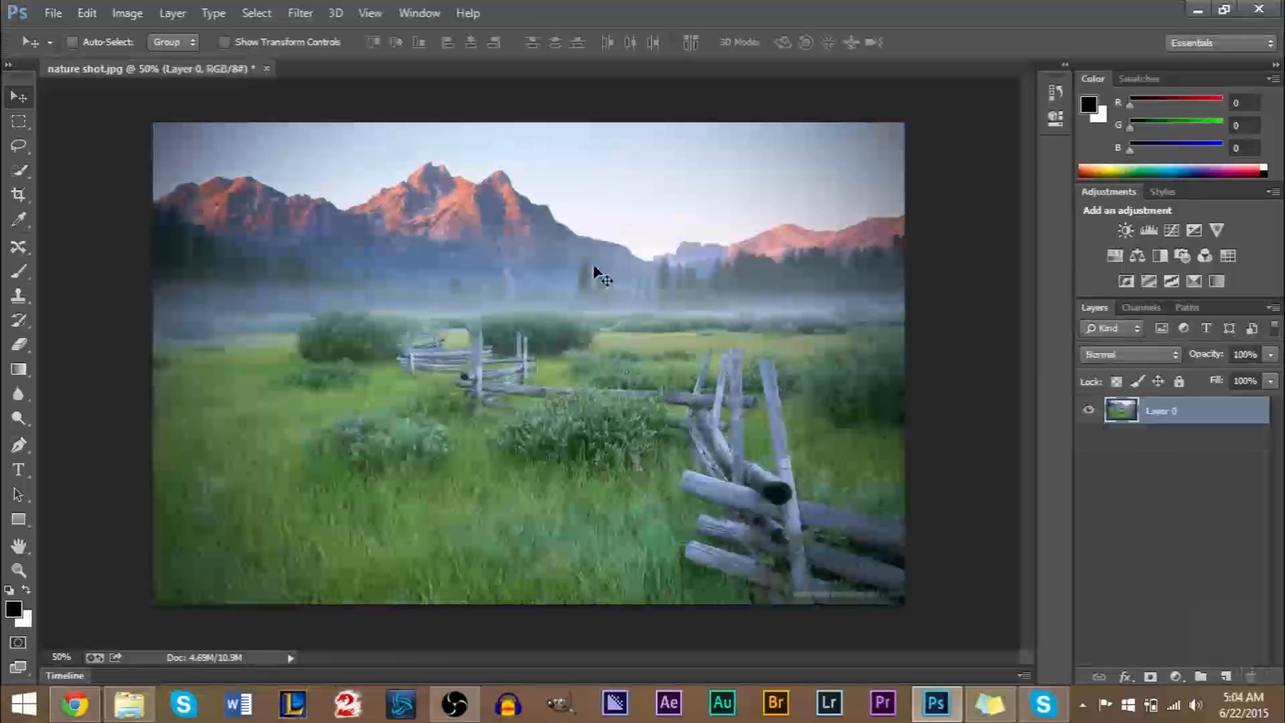